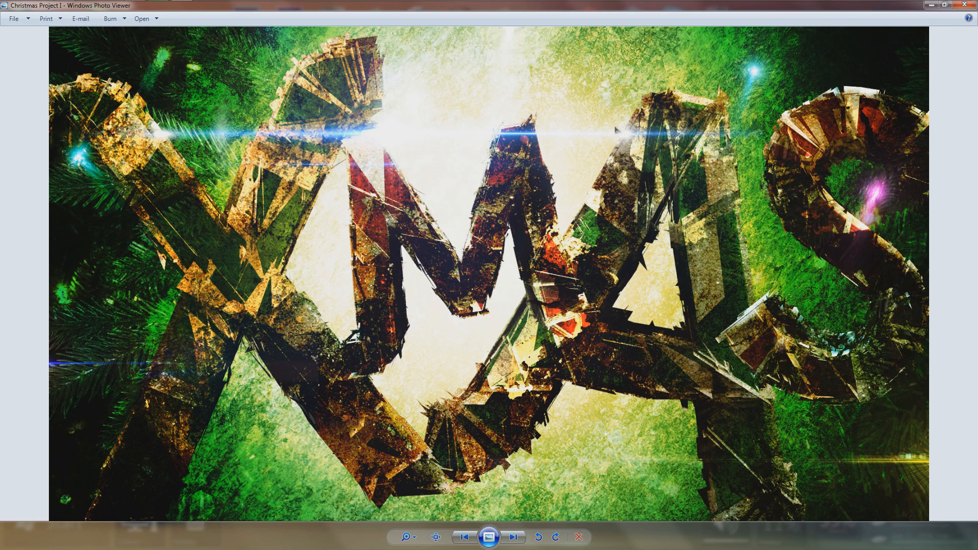
View the finished Christmas Project 1 image from the desktop and close the photo viewer.
click(964, 5)
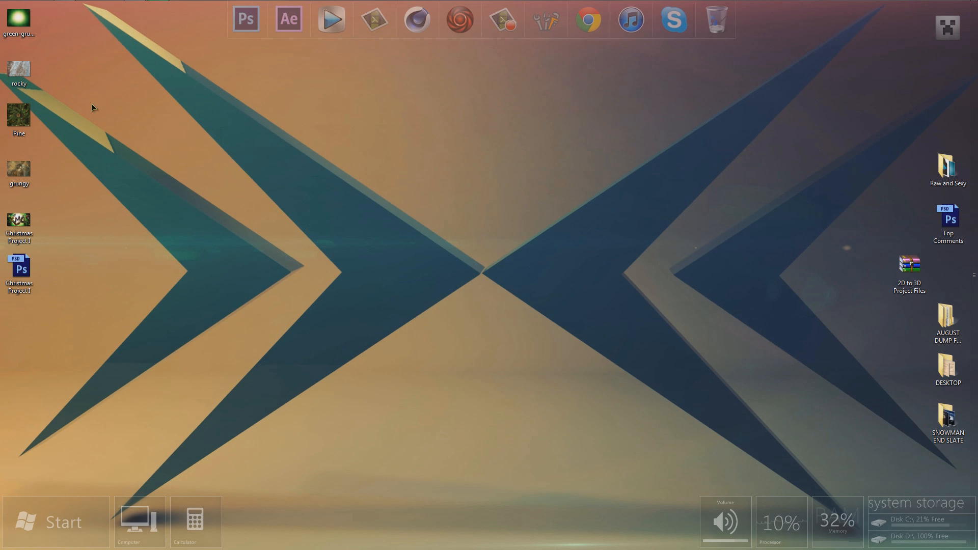
drag(108, 312, 84, 31)
click(102, 32)
drag(87, 333, 141, 48)
click(141, 49)
double_click(37, 230)
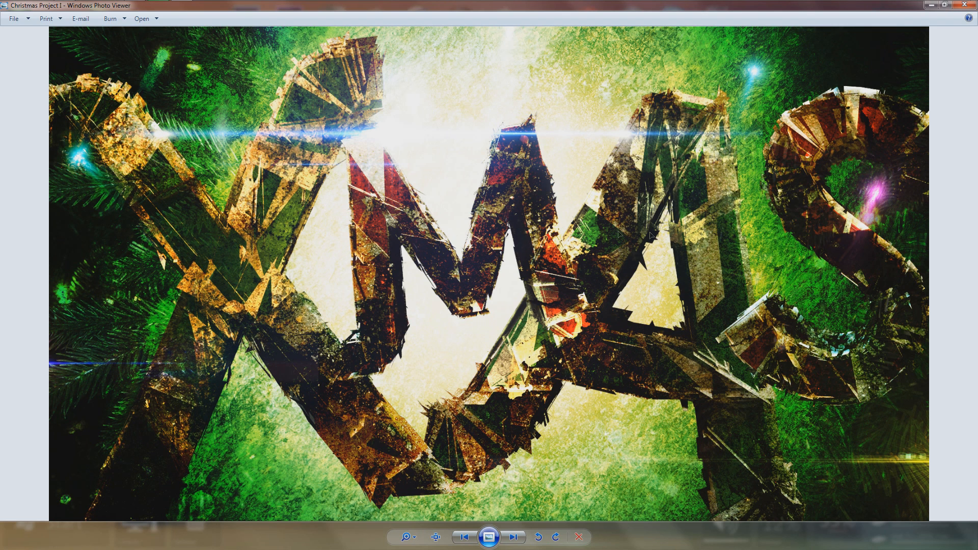
click(965, 4)
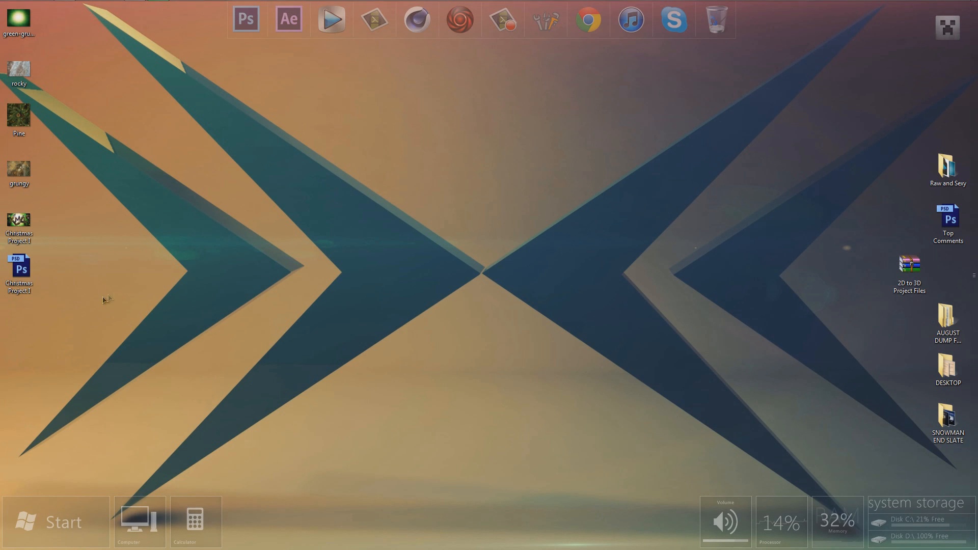
drag(102, 314, 15, 25)
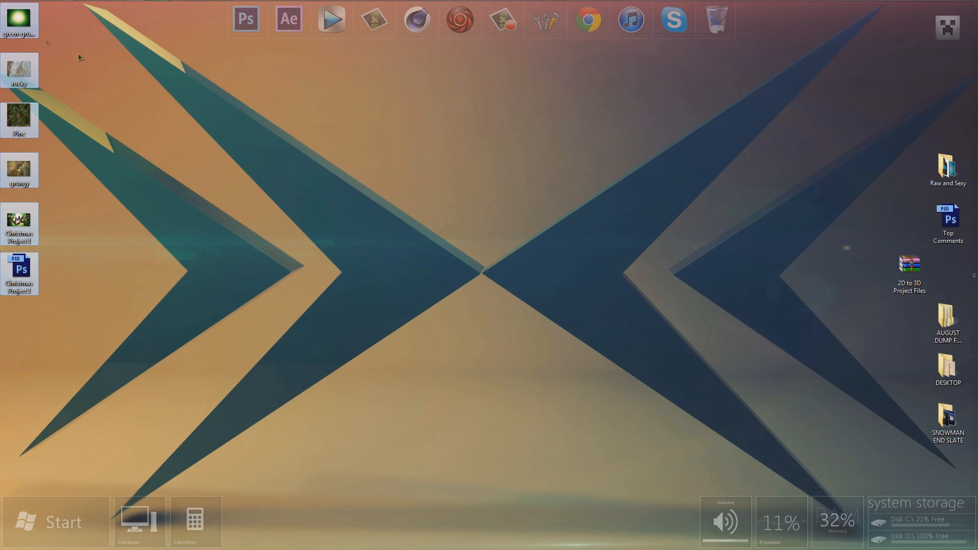
click(118, 68)
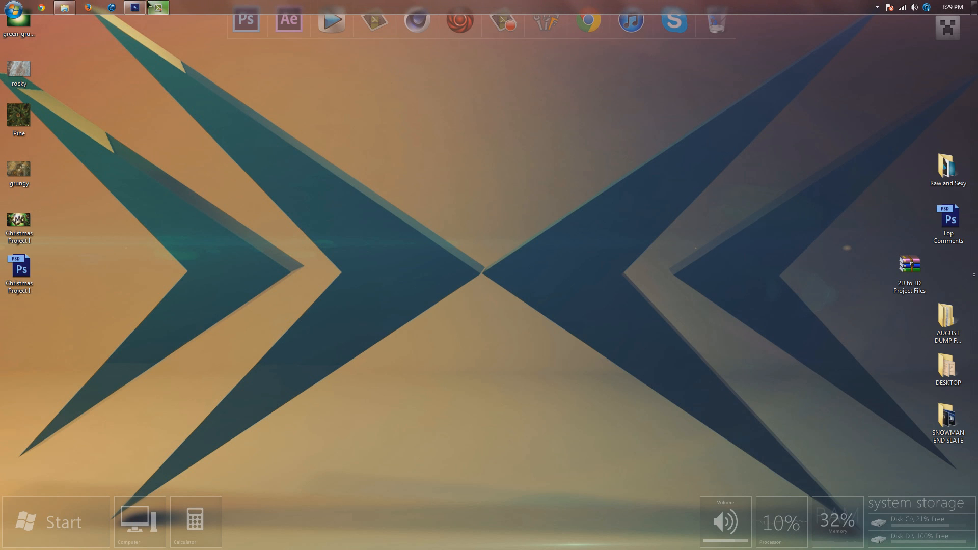
Switch to Photoshop, create a 1920 x 1080 px document at 72 pixels/inch named "Christmas For Duh Noobs", and close Christmas Project 1.
click(135, 6)
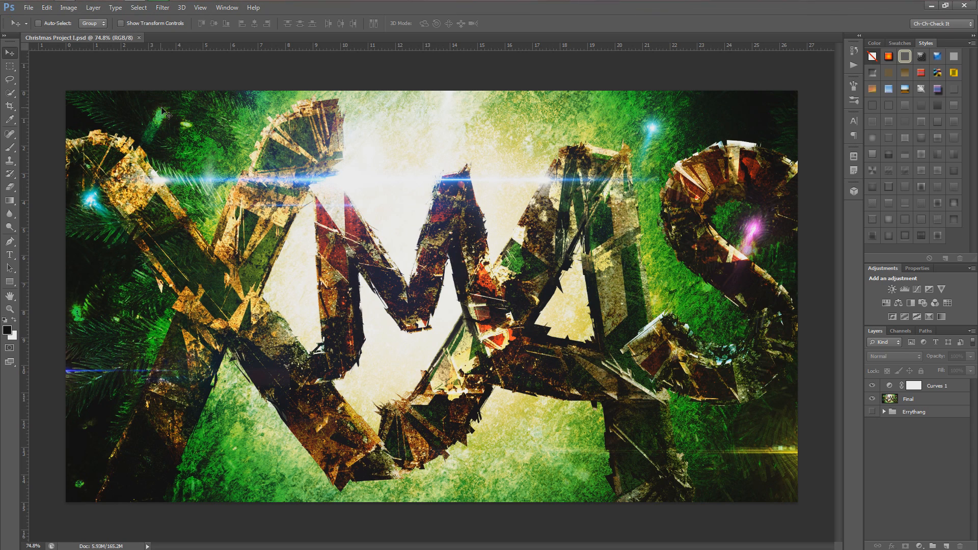
click(29, 8)
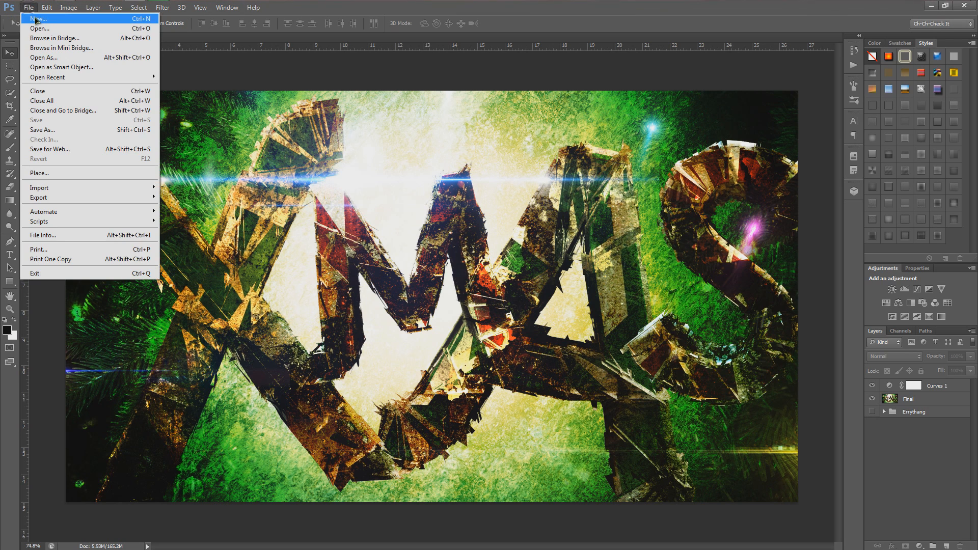
click(42, 19)
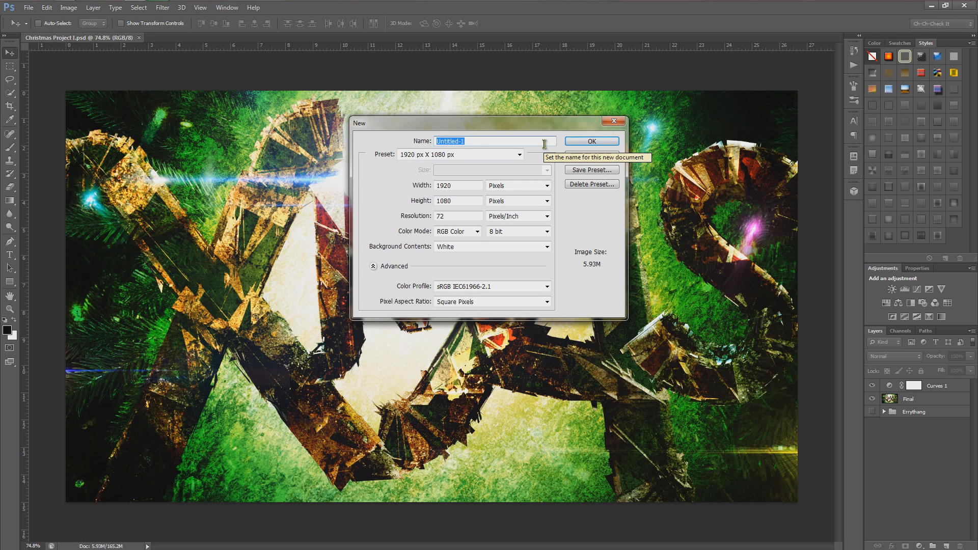
text(Christmas For Duh Noobs)
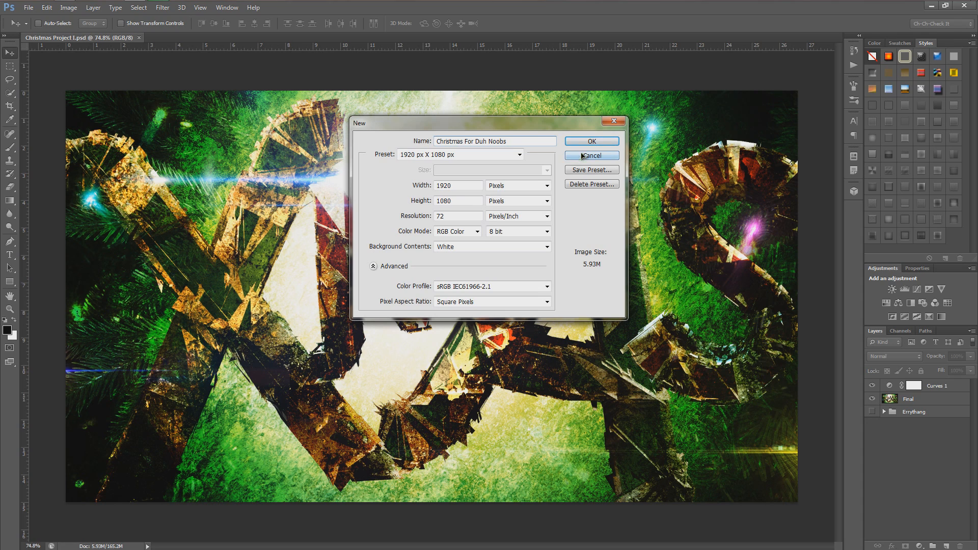
click(416, 190)
key(Tab)
click(439, 216)
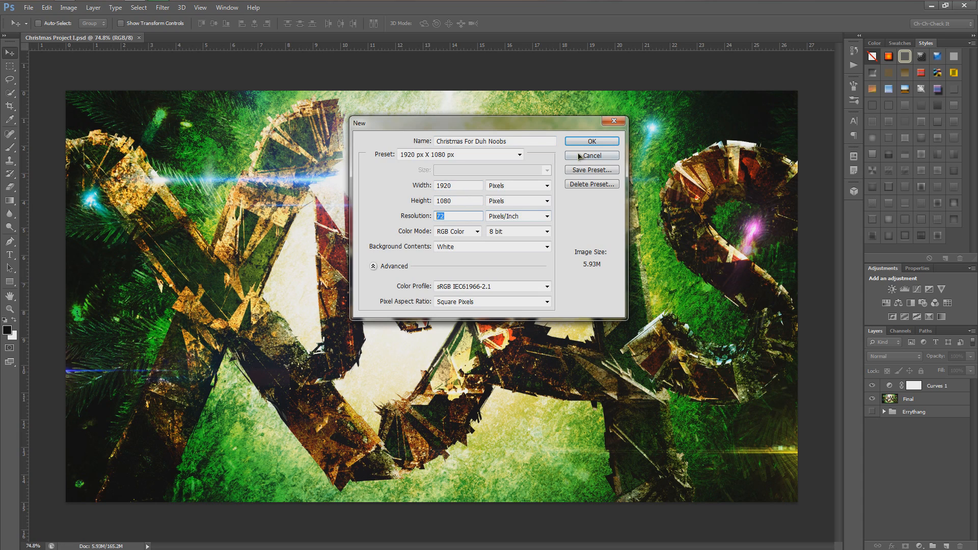
click(591, 142)
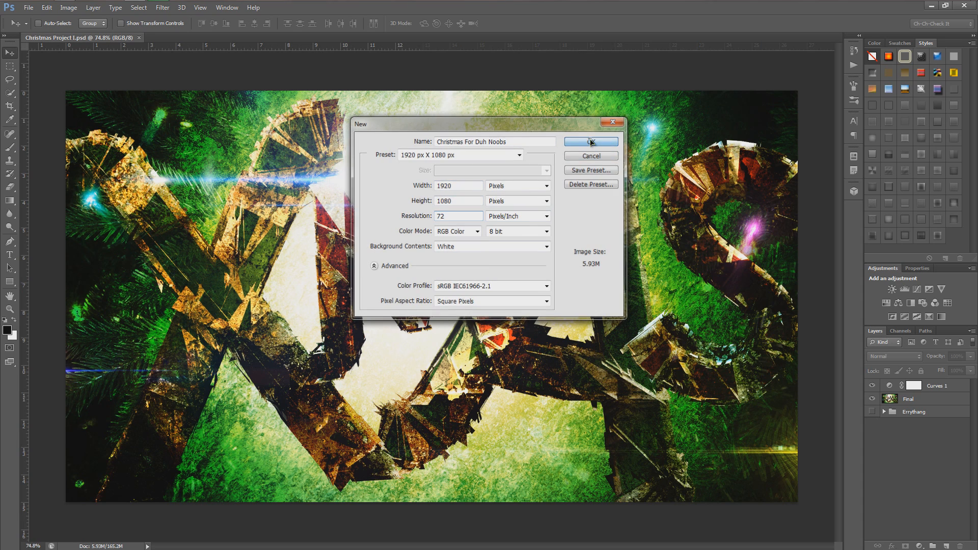
click(139, 38)
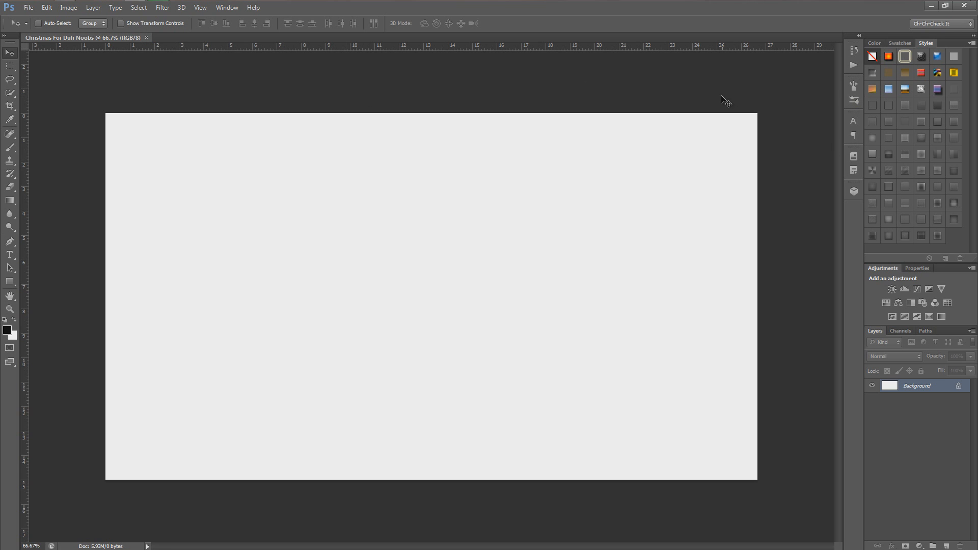
Switch to Windows Explorer and open the mm-shattered-free folder within MediaMilitia's Shattered Font folder.
click(932, 6)
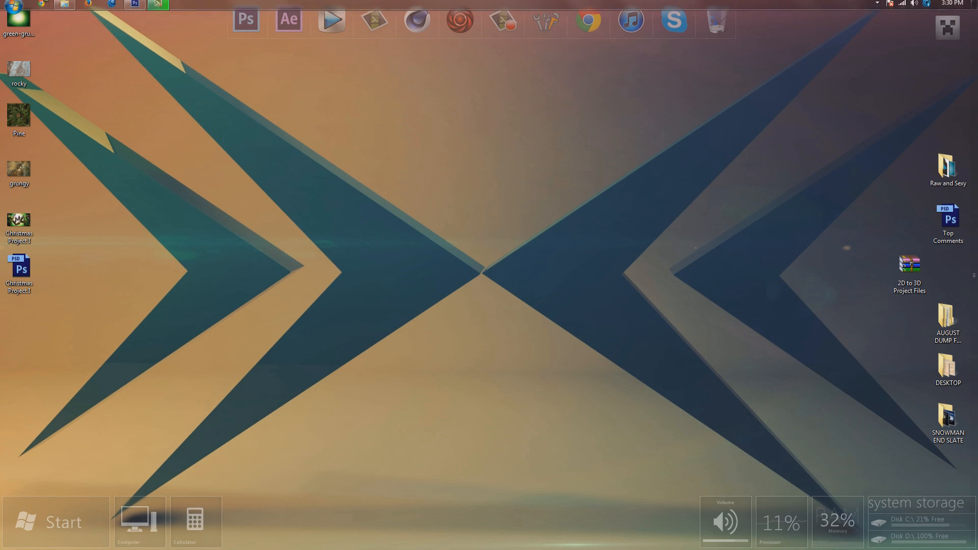
click(66, 9)
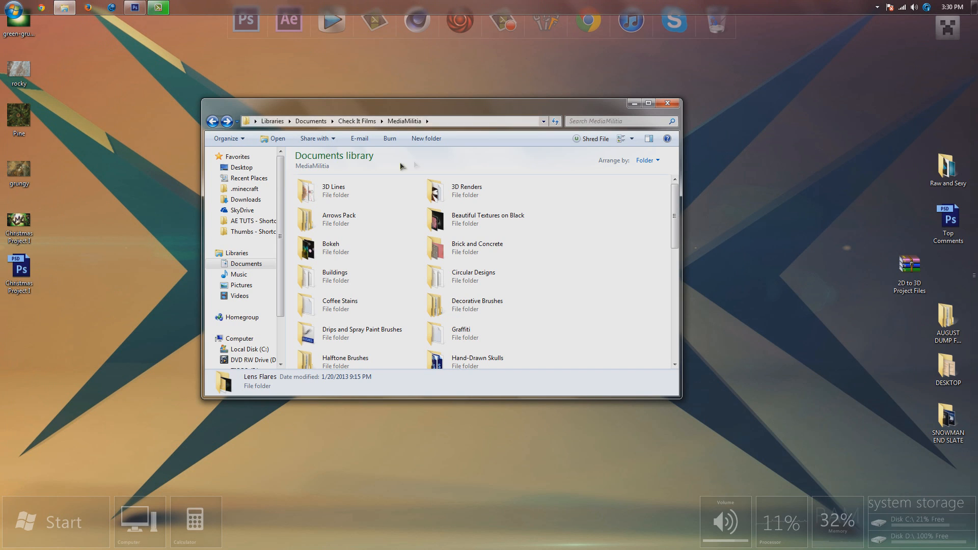
click(496, 225)
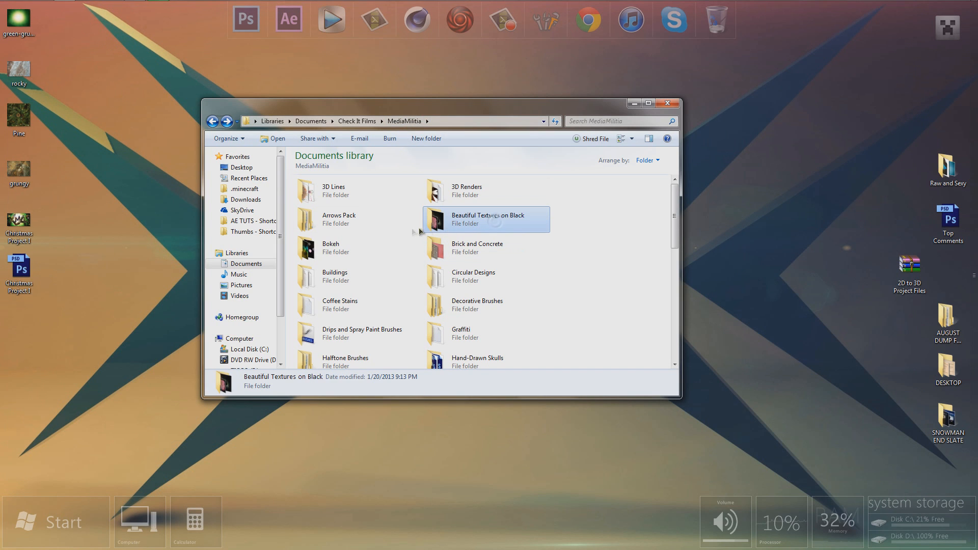
click(365, 274)
scroll(364, 275, down, 2)
scroll(365, 274, down, 3)
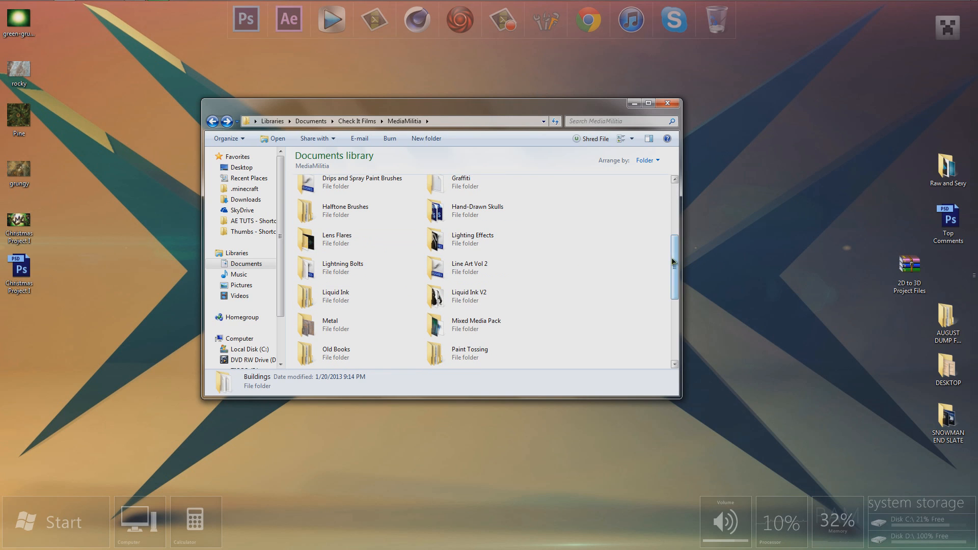
scroll(571, 311, down, 5)
double_click(359, 290)
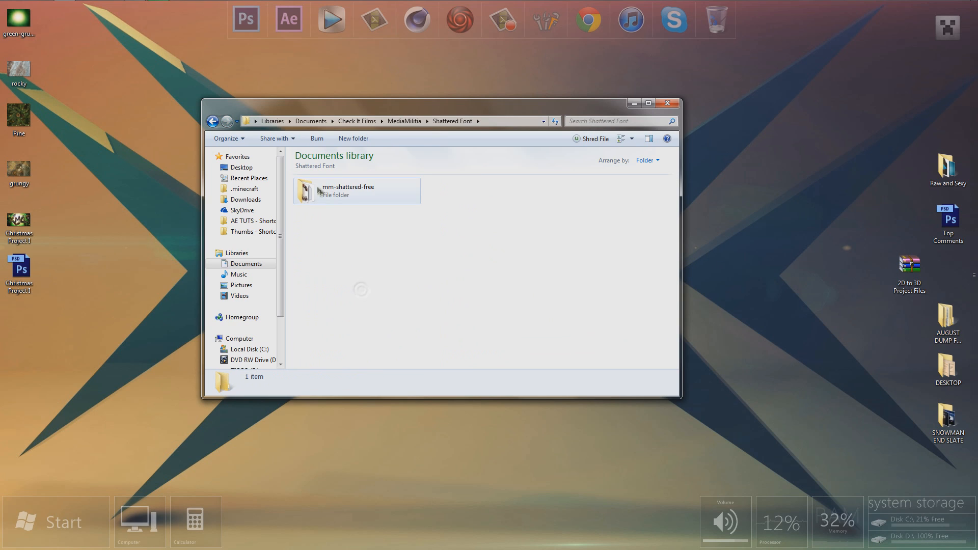
double_click(359, 195)
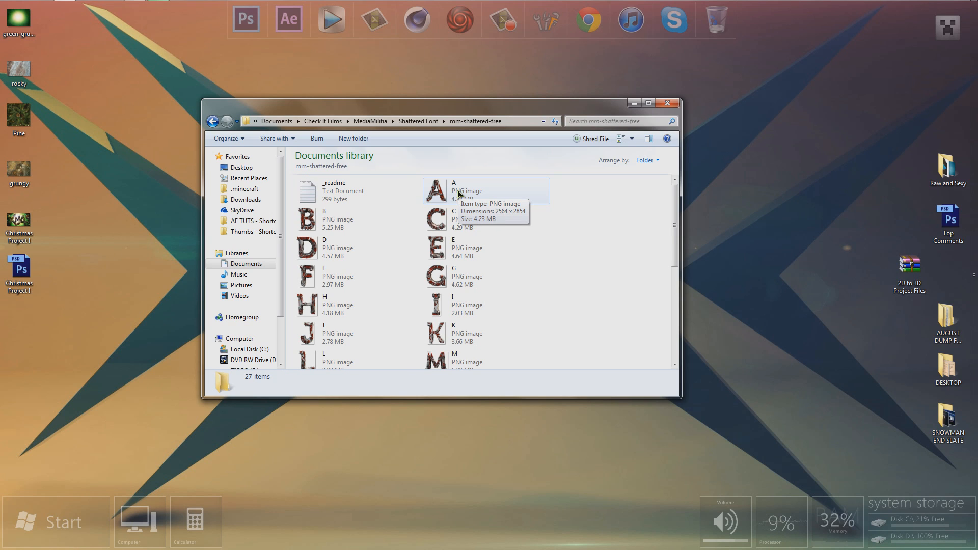
Select the A, I, L and S letter PNG images together in the mm-shattered-free folder.
click(462, 218)
scroll(463, 219, down, 3)
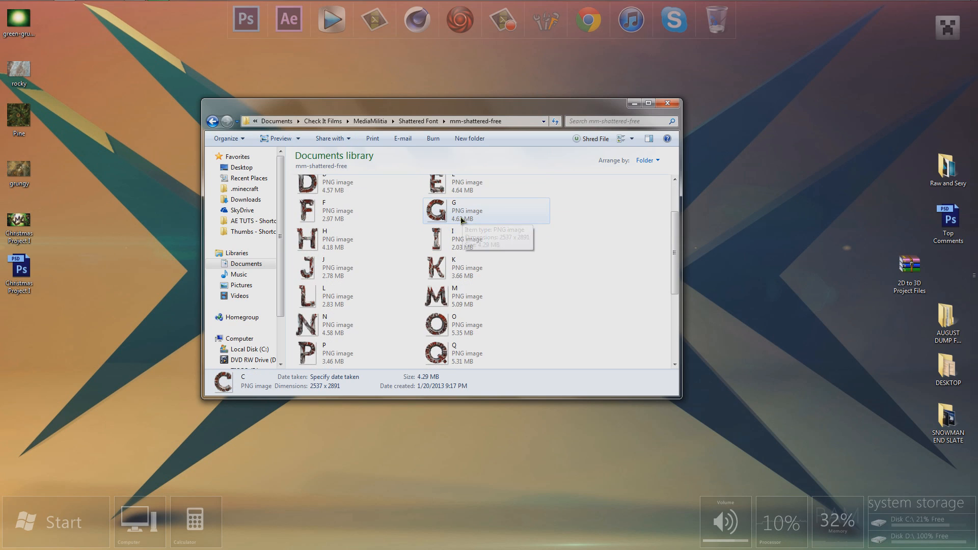
scroll(462, 220, down, 3)
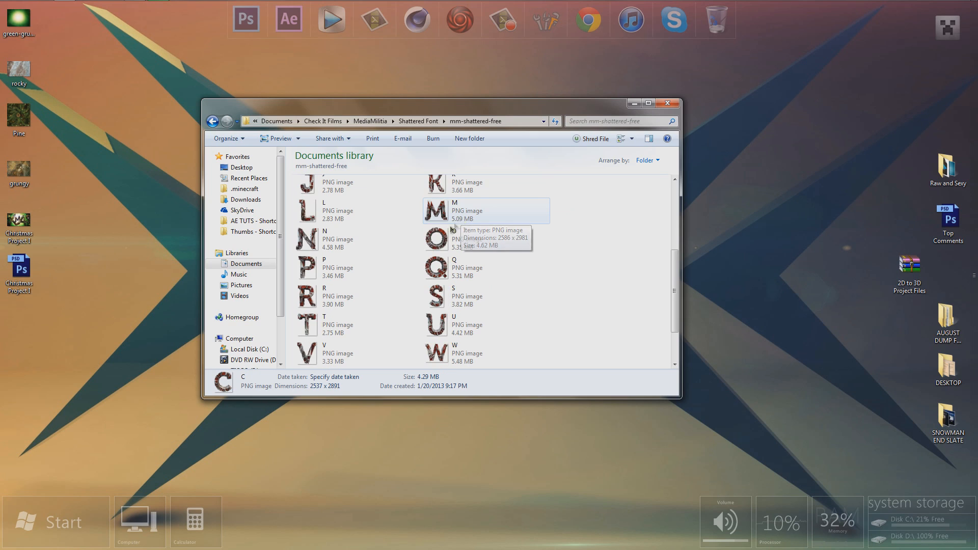
click(331, 216)
scroll(484, 232, up, 2)
ctrl+click(484, 214)
scroll(481, 244, down, 2)
ctrl+click(455, 300)
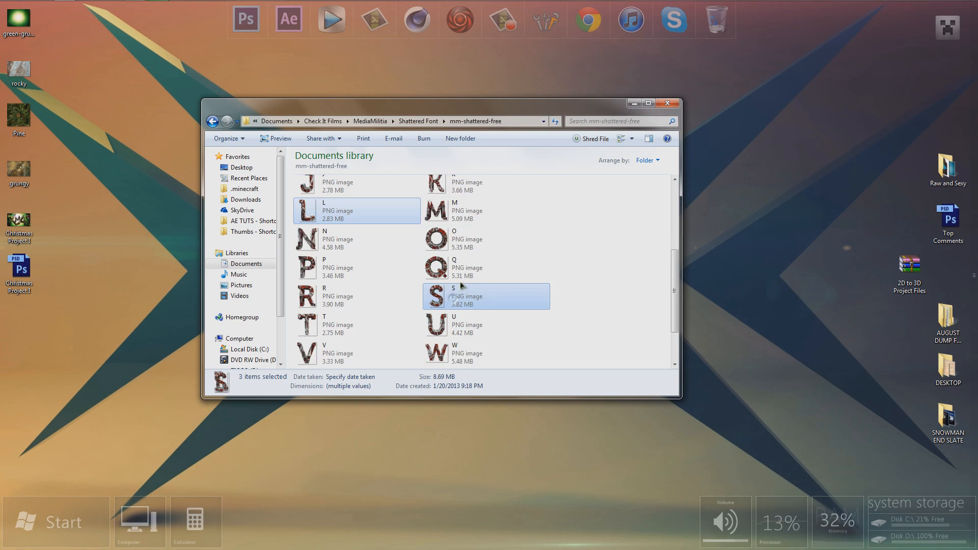
ctrl+scroll(461, 270, down, 1)
ctrl+click(429, 223)
scroll(431, 222, down, 5)
scroll(431, 222, up, 5)
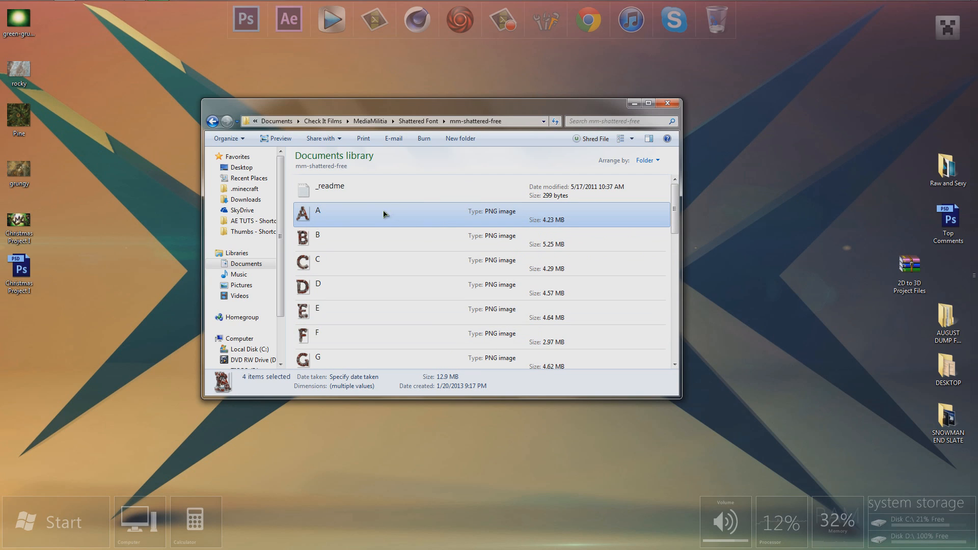
Place the four selected letter images as layers in the Christmas For Duh Noobs document at their default size.
drag(346, 216, 379, 253)
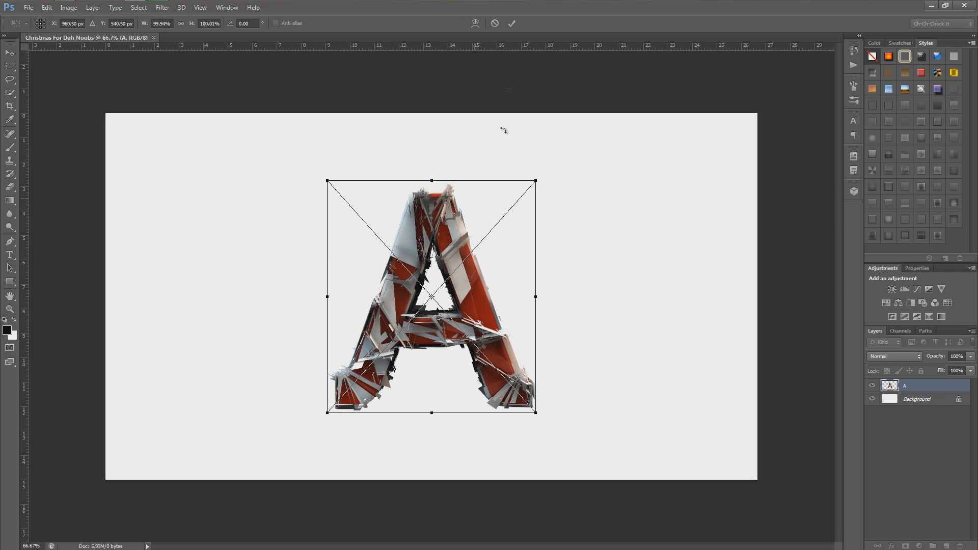
click(511, 23)
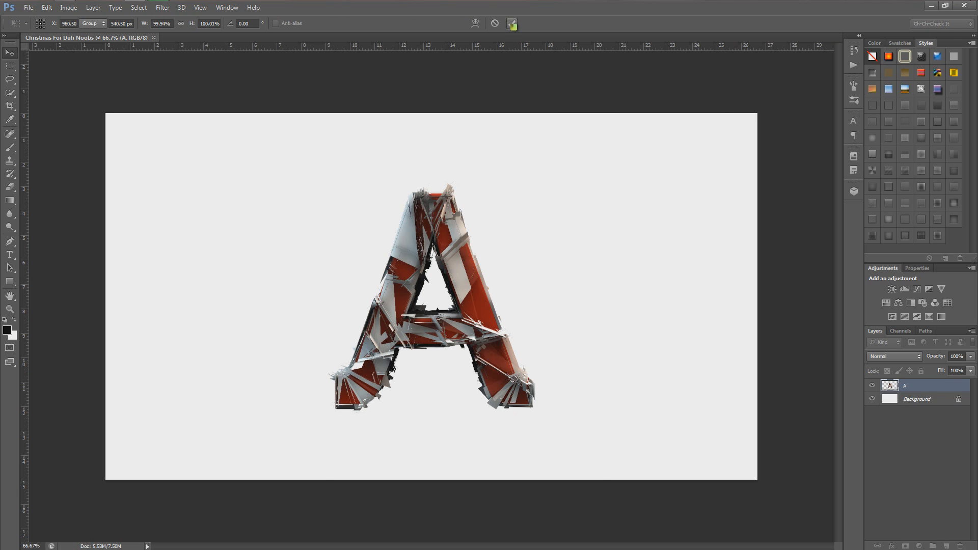
click(511, 24)
click(511, 24)
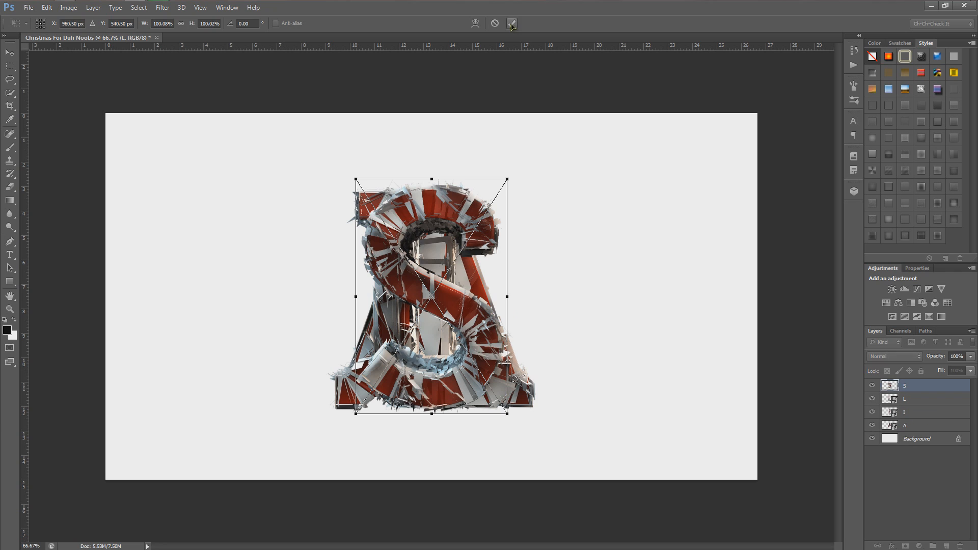
key(Return)
Move the S to the canvas's upper right area and the L to the left side of the canvas.
drag(417, 252, 489, 220)
drag(589, 334, 727, 325)
mouse_move(487, 366)
mouse_down()
mouse_move(534, 435)
mouse_move(501, 332)
mouse_move(490, 347)
mouse_up()
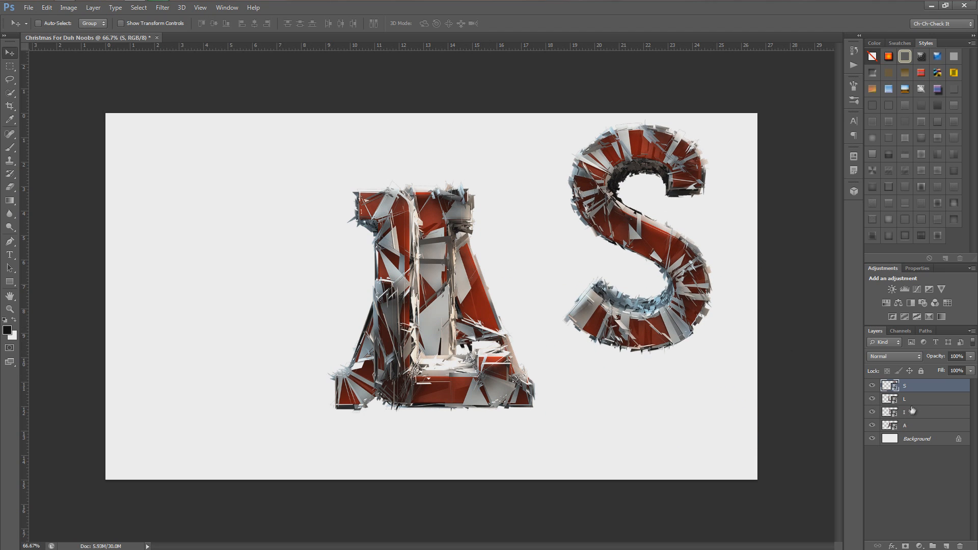
click(912, 402)
drag(405, 382, 197, 398)
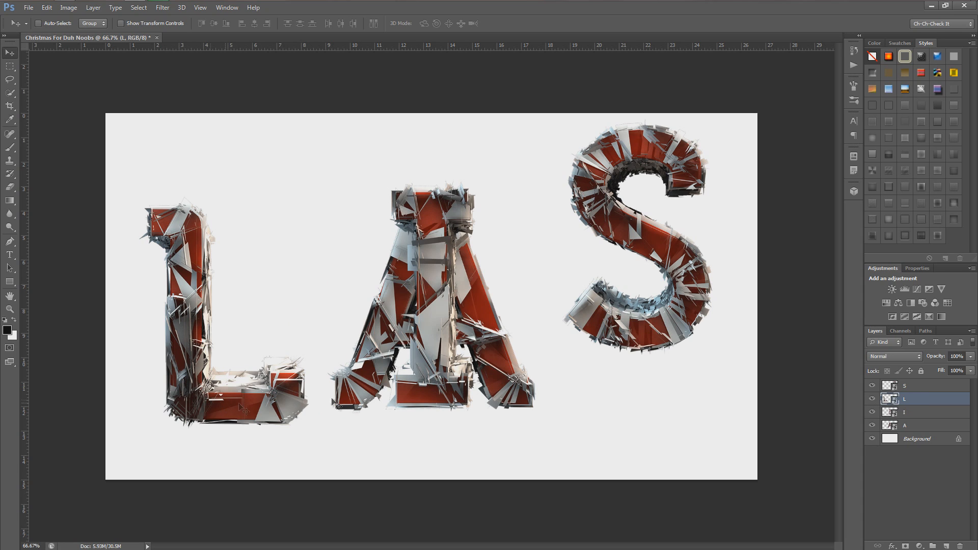
Reorder the S layer between I and A, and line up the I, S and A in a row after the L.
click(912, 426)
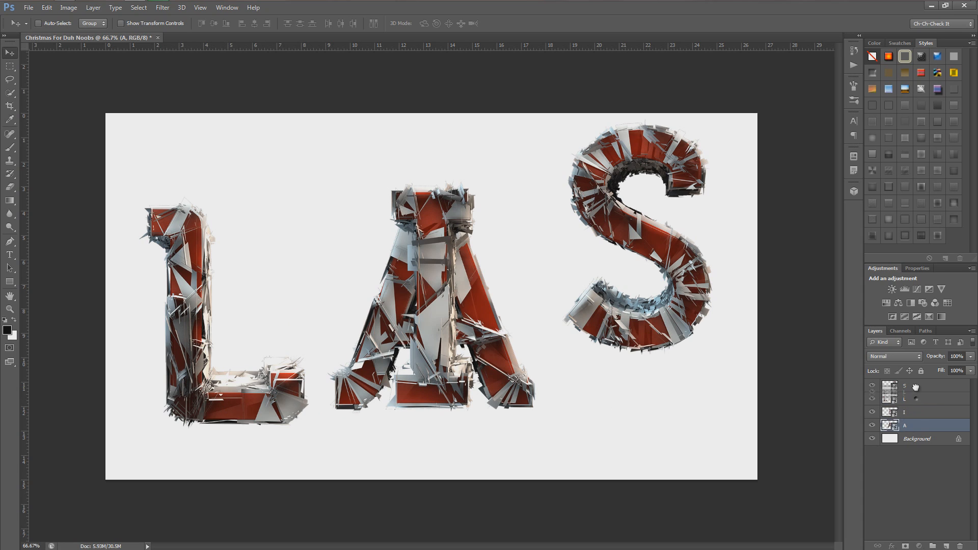
mouse_move(916, 399)
mouse_down()
mouse_move(916, 383)
mouse_move(914, 417)
mouse_up()
click(910, 400)
drag(268, 410, 211, 410)
click(905, 412)
drag(626, 304, 496, 378)
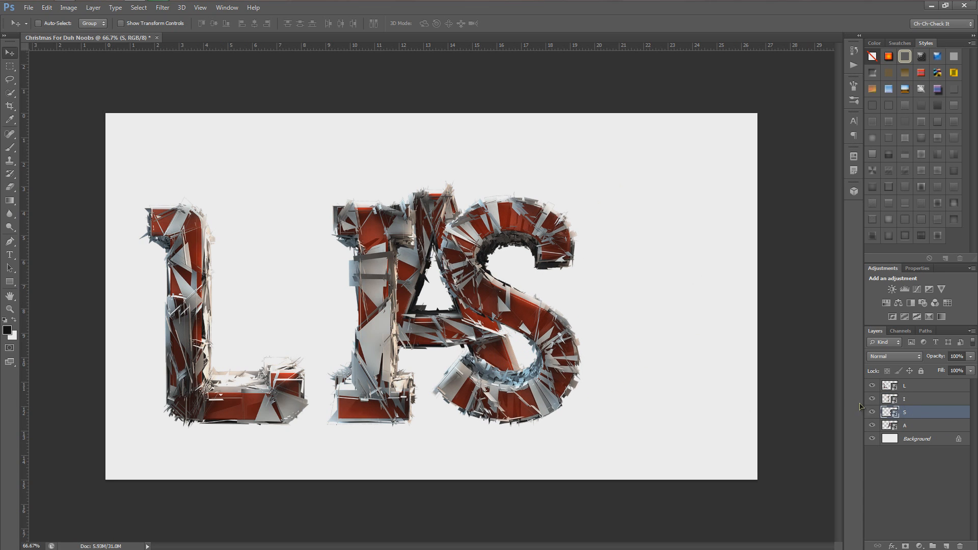
click(907, 426)
drag(449, 346, 698, 352)
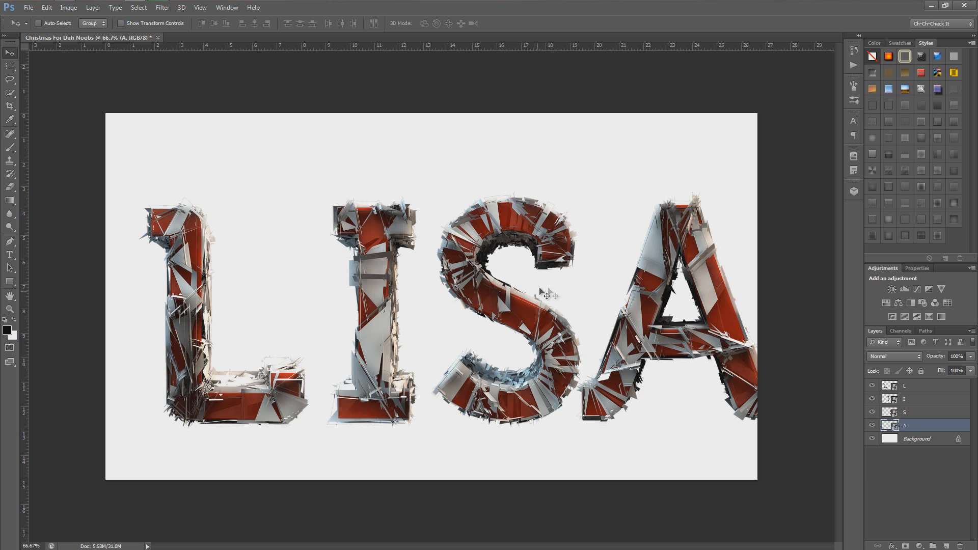
Free-transform the L, scaling it to about 172% and rotating it about -12° so it extends past the canvas's left edge.
click(911, 386)
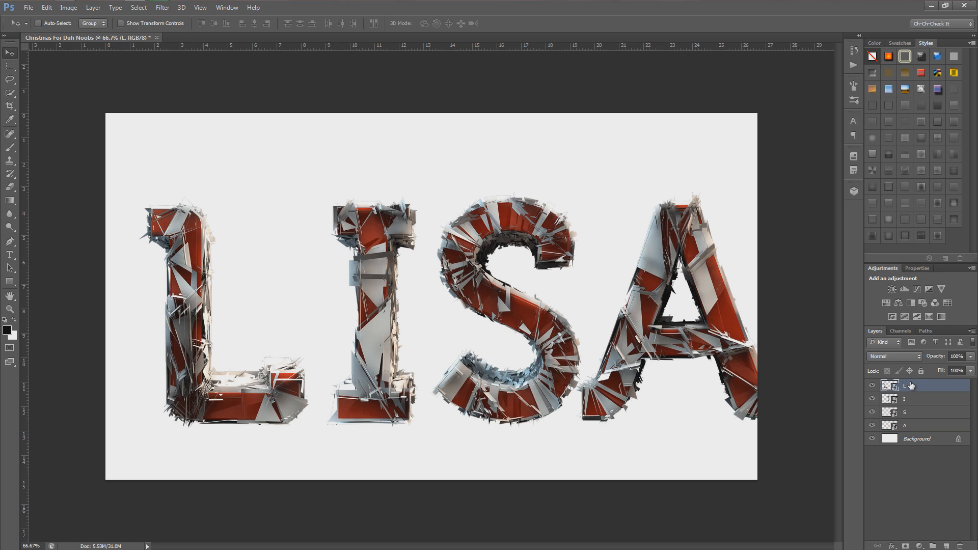
key(ctrl+t)
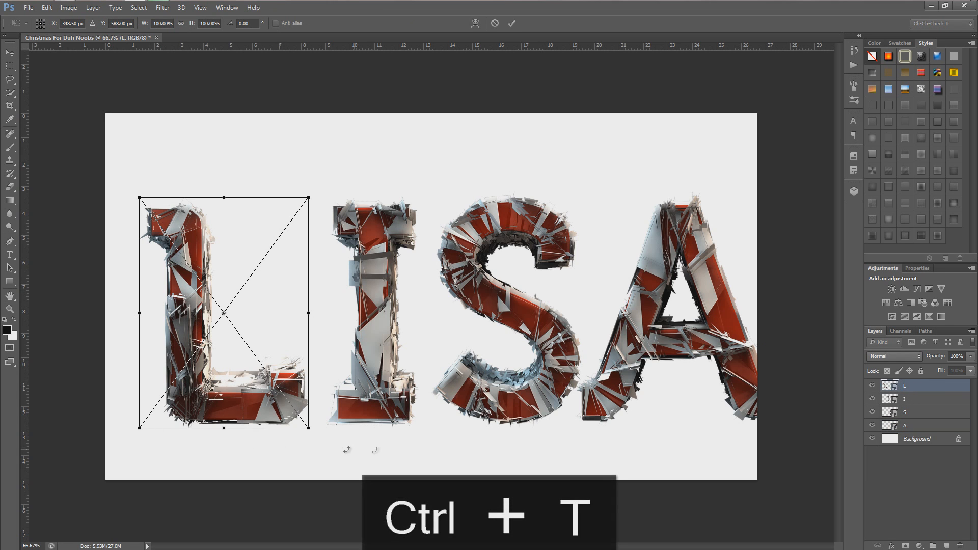
drag(386, 435, 419, 371)
drag(340, 393, 447, 465)
drag(297, 420, 301, 412)
drag(436, 438, 455, 468)
key(ctrl+z)
mouse_move(376, 418)
mouse_down()
mouse_move(370, 407)
mouse_move(379, 404)
mouse_up()
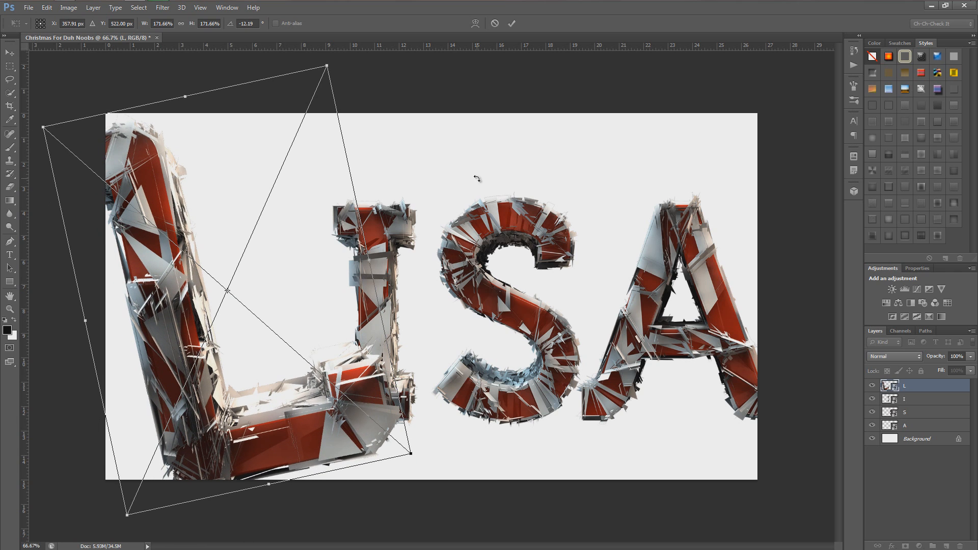
click(512, 24)
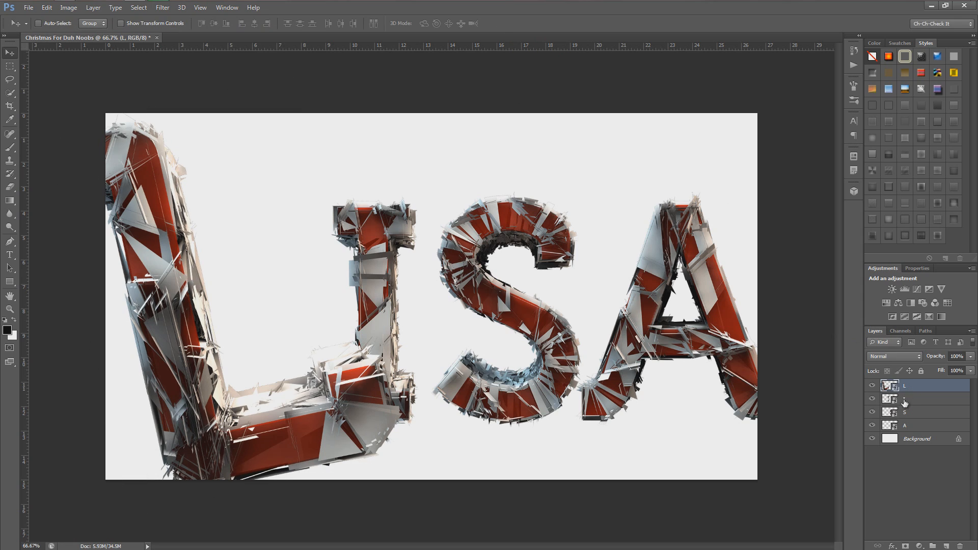
Free-transform the I and move it up and toward the L so its base sits just above the L's foot.
click(907, 402)
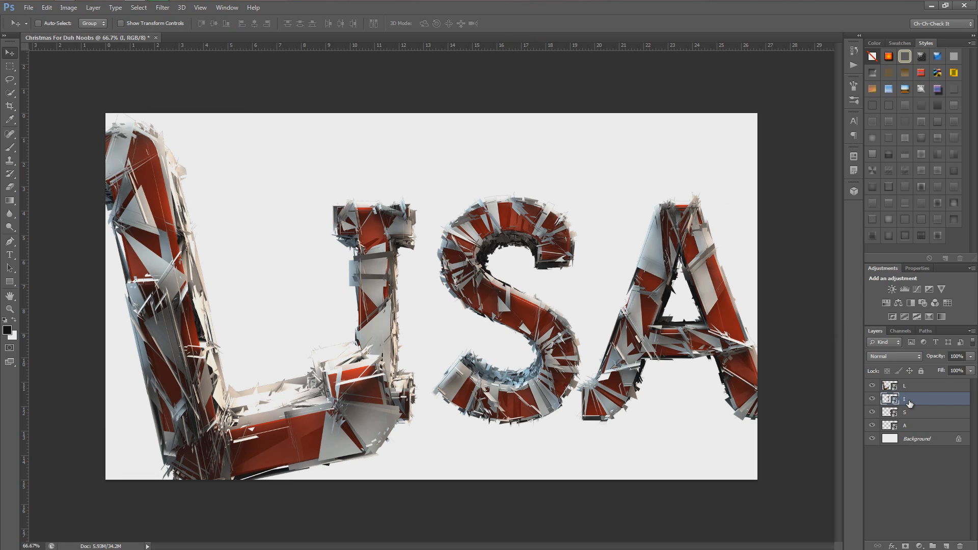
key(ctrl+t)
drag(420, 427, 491, 447)
drag(406, 354, 458, 432)
drag(368, 384, 359, 363)
mouse_move(347, 306)
mouse_down()
mouse_move(368, 297)
mouse_move(335, 304)
mouse_up()
click(511, 24)
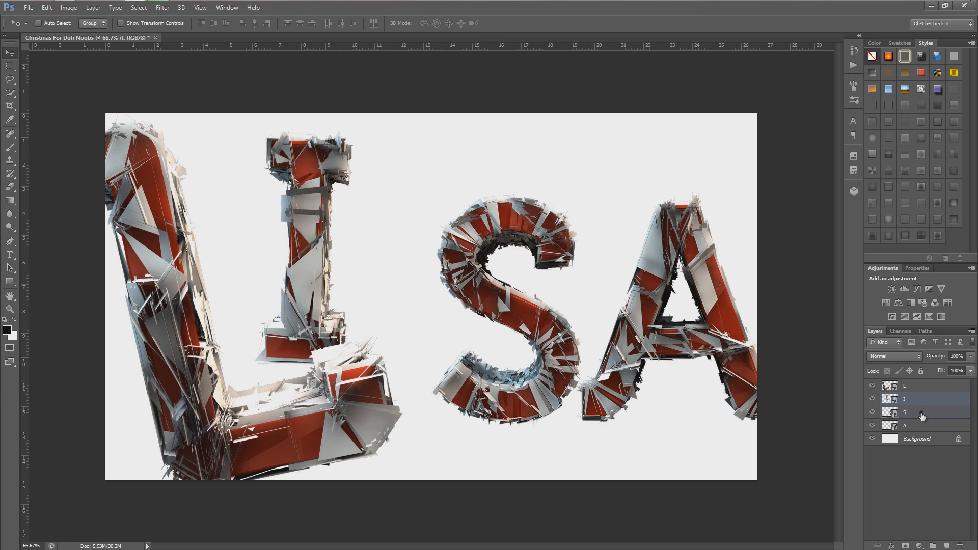
Free-transform the S, enlarging it, rotating it roughly 20° counter-clockwise and moving it up next to the I.
click(917, 414)
key(ctrl+t)
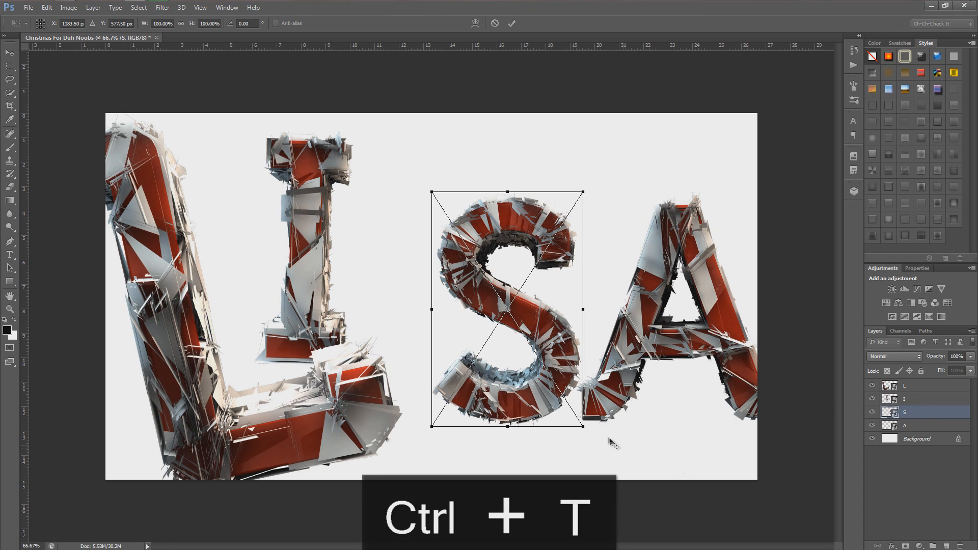
drag(621, 434, 637, 422)
drag(610, 409, 566, 371)
drag(638, 411, 655, 362)
drag(536, 268, 531, 265)
drag(650, 381, 659, 399)
drag(509, 230, 505, 235)
click(511, 24)
Free-transform the A, scaling it to about 82%, rotating it about -30° and tucking its foot against the S's lower curve.
click(913, 424)
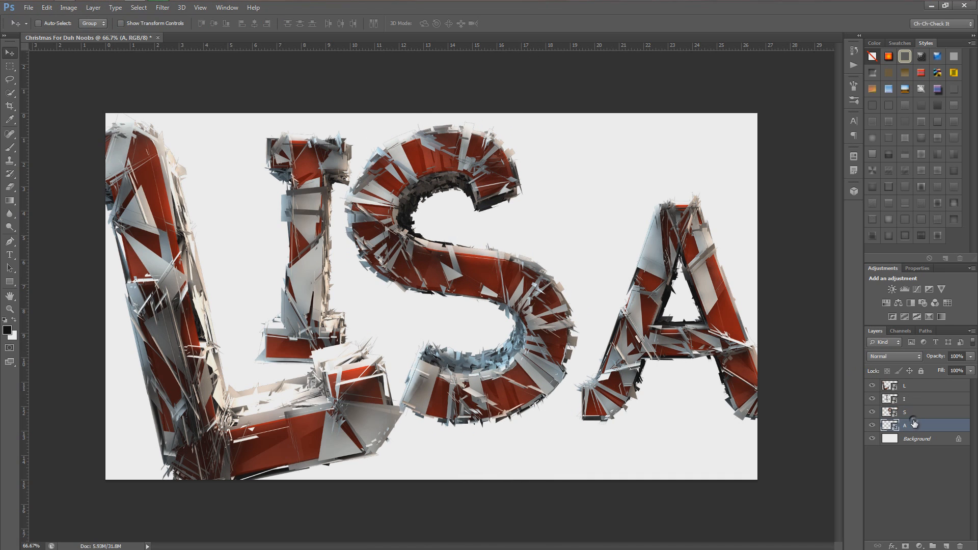
key(ctrl+t)
drag(813, 404, 758, 411)
drag(746, 346, 772, 277)
mouse_move(712, 233)
mouse_down()
mouse_move(684, 207)
mouse_move(696, 226)
mouse_up()
drag(738, 249, 751, 219)
drag(685, 235, 668, 229)
key(Return)
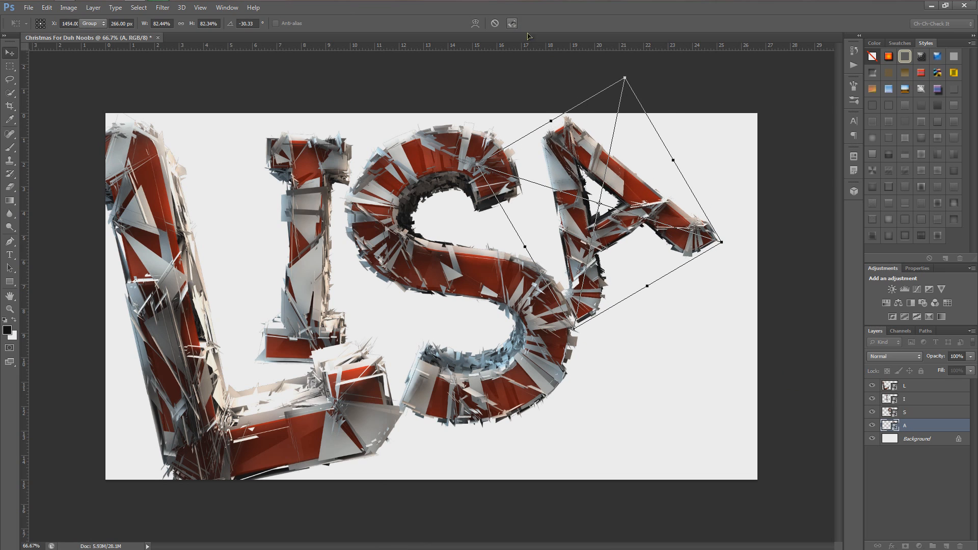
Scale up all four letters together with a slight clockwise rotation so they run past the canvas's top and left edges.
shift+click(912, 387)
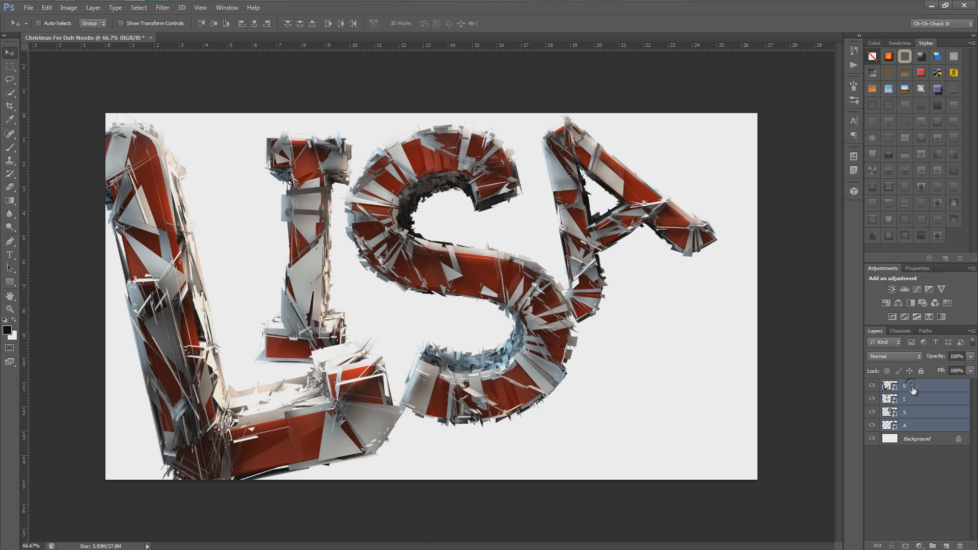
key(ctrl+t)
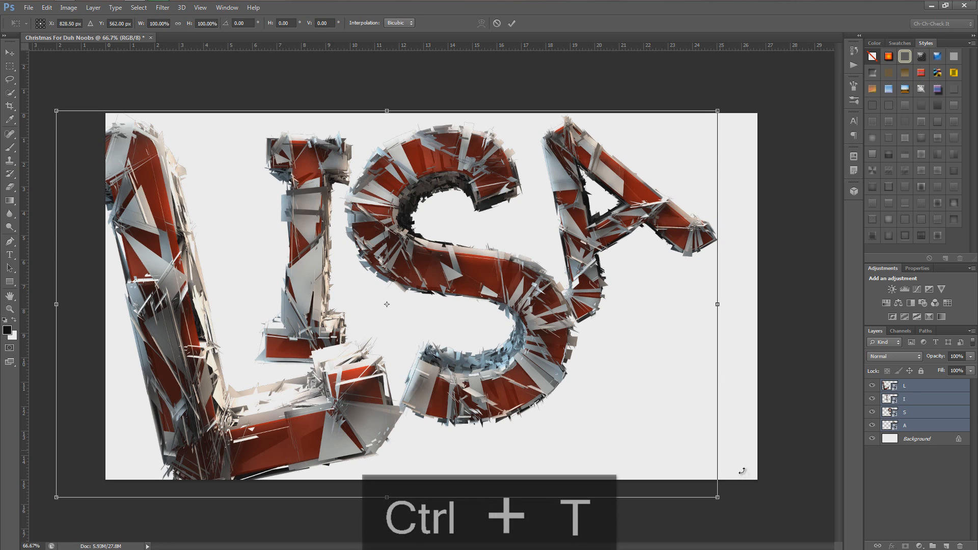
drag(768, 525, 693, 525)
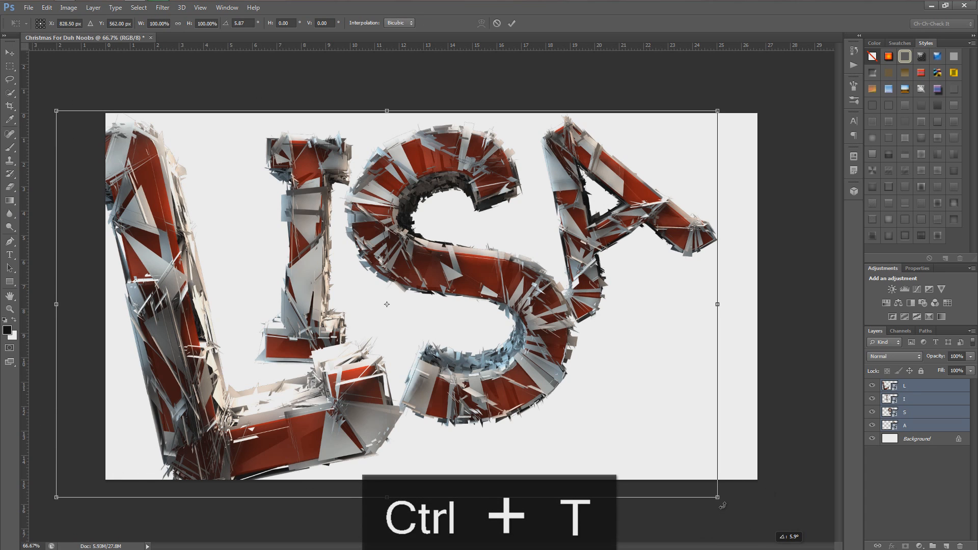
drag(716, 117, 756, 79)
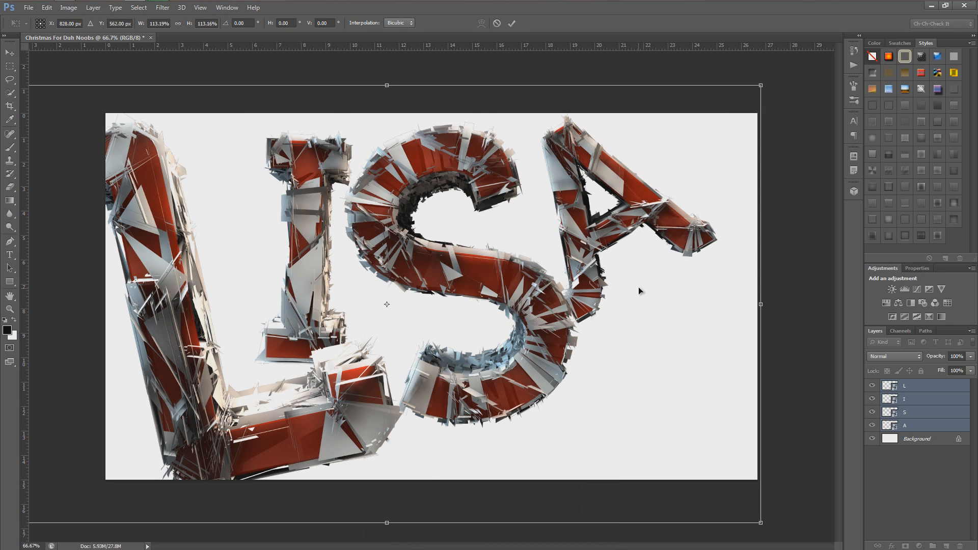
scroll(638, 287, down, 4)
drag(571, 317, 610, 319)
drag(746, 372, 746, 381)
drag(585, 317, 565, 316)
drag(713, 305, 711, 315)
drag(642, 349, 643, 352)
key(Return)
Free-transform the A to about 93% scale and -26° rotation, moving it partly past the canvas's right edge.
click(908, 426)
key(ctrl+t)
drag(720, 280, 700, 346)
drag(650, 253, 661, 251)
drag(706, 321, 698, 265)
drag(629, 233, 632, 227)
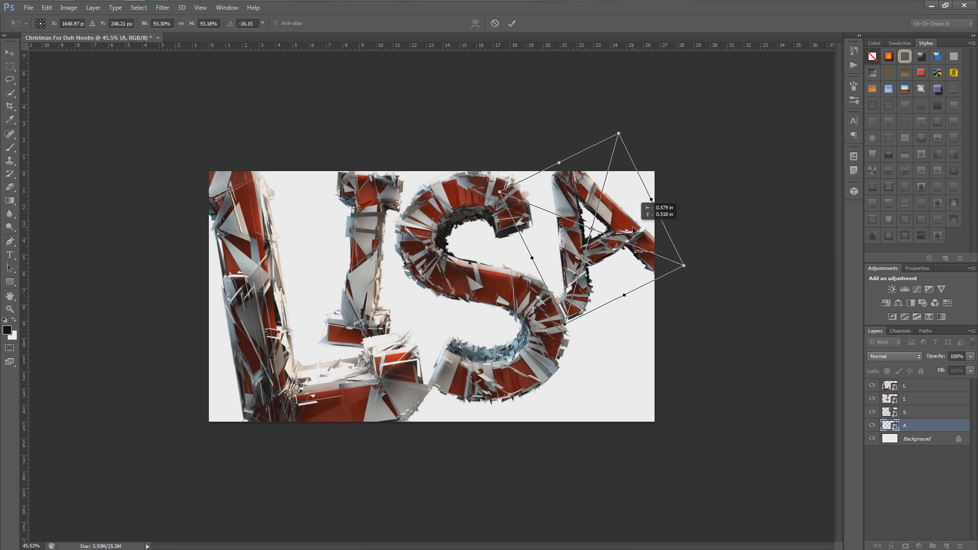
key(Return)
Convert the locked Background into a regular layer and delete it.
scroll(528, 306, down, 9)
scroll(499, 297, up, 3)
scroll(499, 298, up, 2)
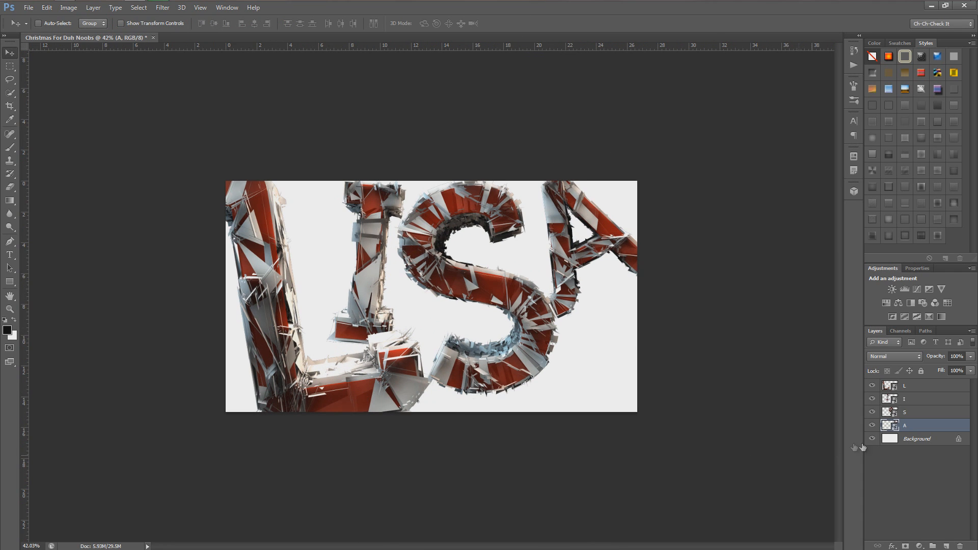
double_click(960, 441)
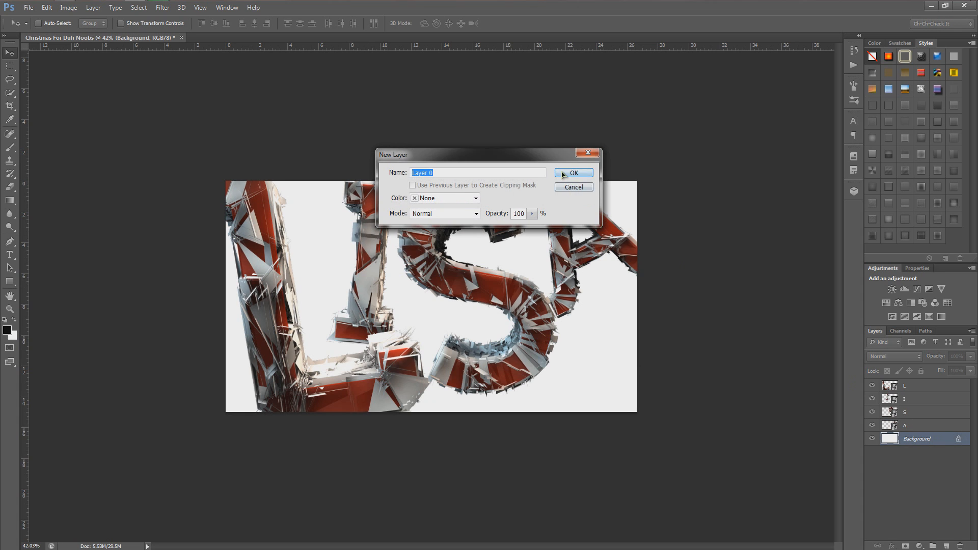
click(563, 174)
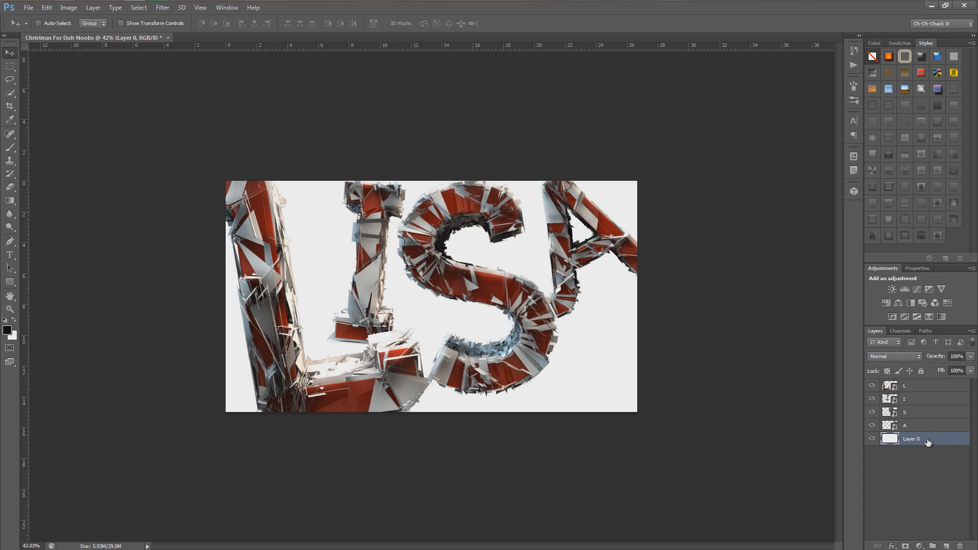
key(Delete)
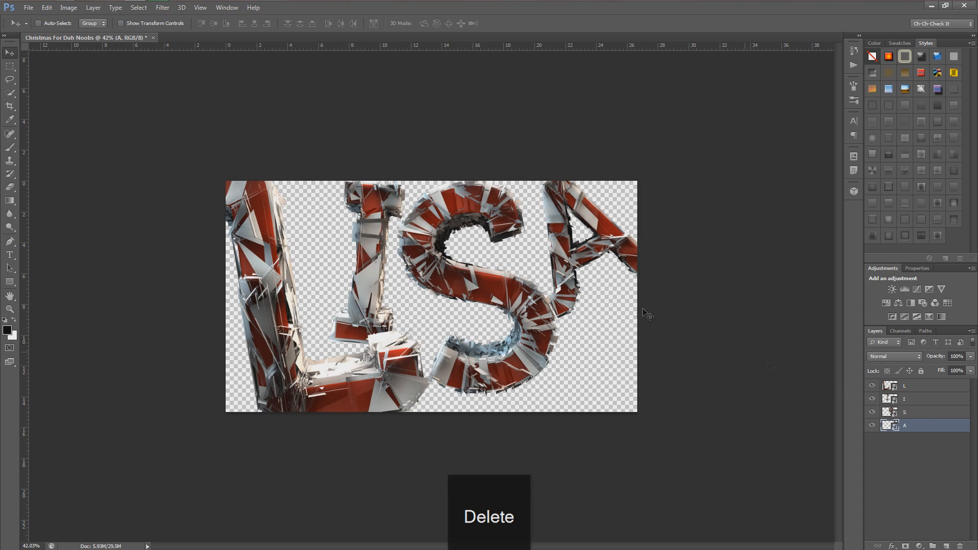
Put the L, I, S and A layers into a new layer group, collapse it and name it Word.
shift+click(911, 391)
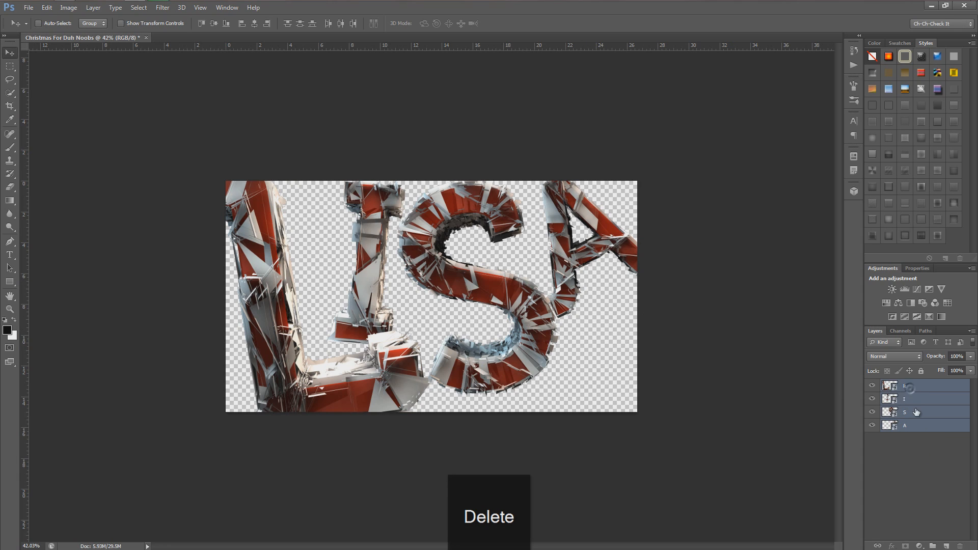
click(934, 546)
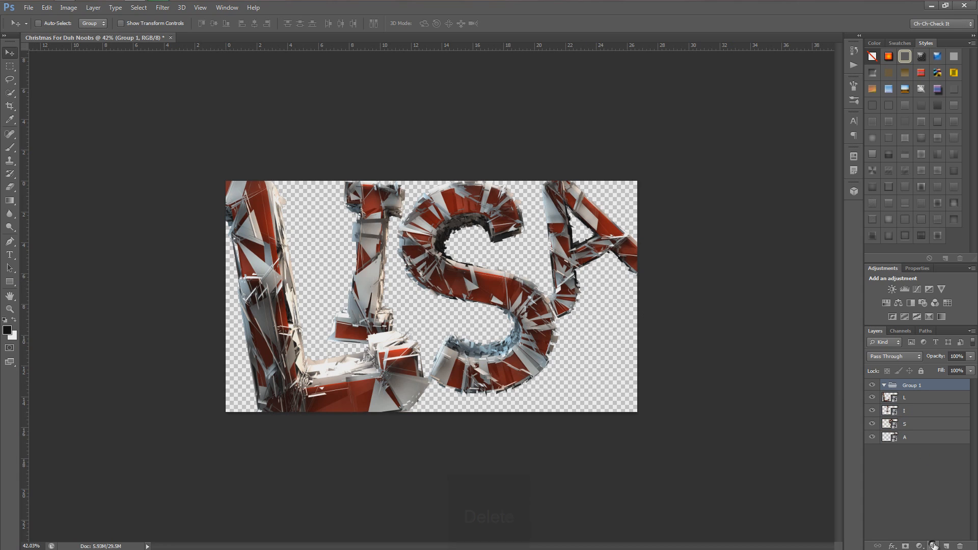
click(910, 402)
shift+click(908, 437)
drag(910, 400, 912, 391)
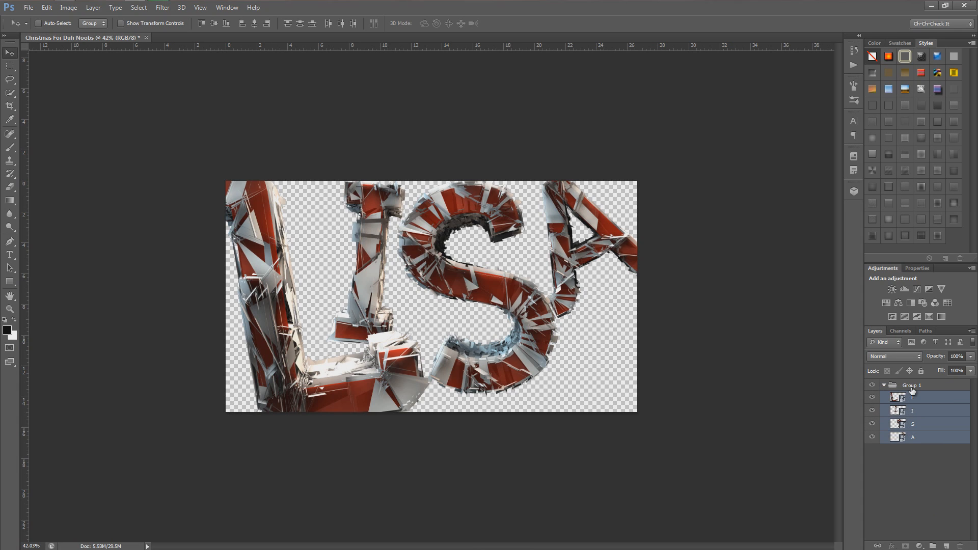
click(884, 386)
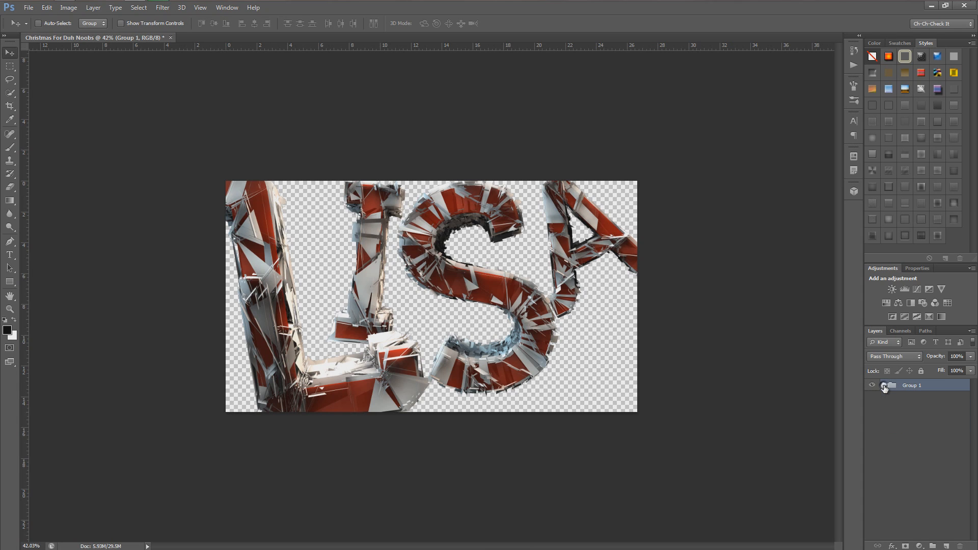
double_click(912, 386)
key(Return)
Place the green-grunge image from the desktop, scale it to about 40% to cover the canvas, and move it beneath the Word group.
click(931, 7)
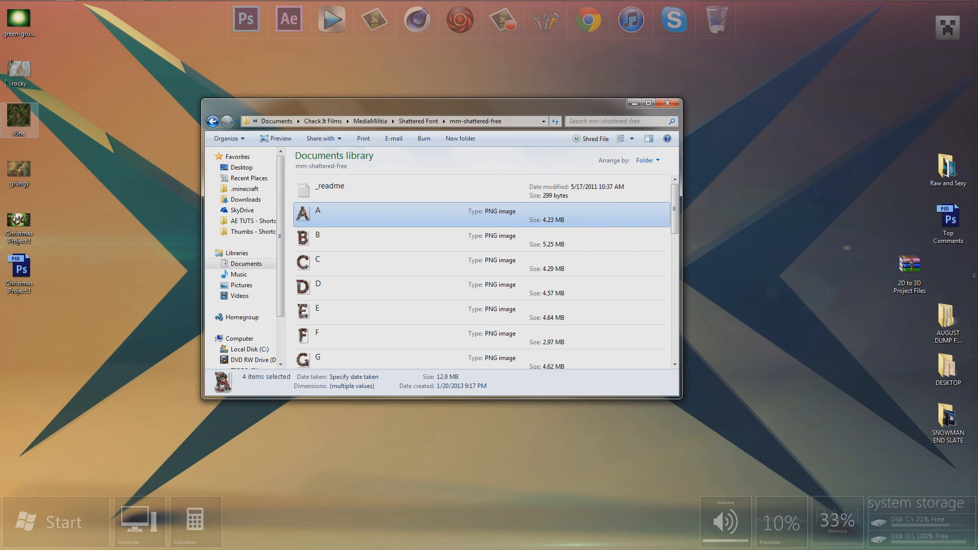
drag(35, 47, 561, 312)
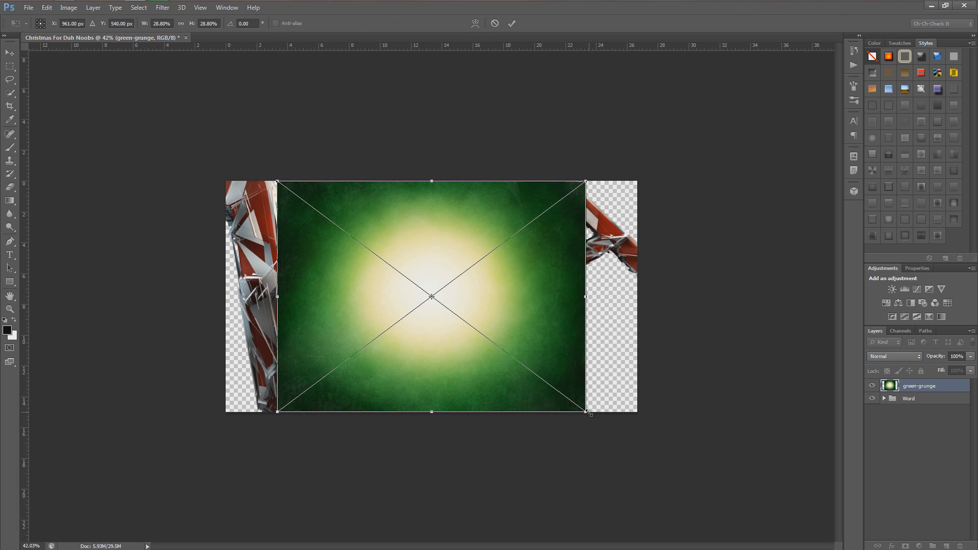
drag(588, 415, 639, 467)
click(512, 24)
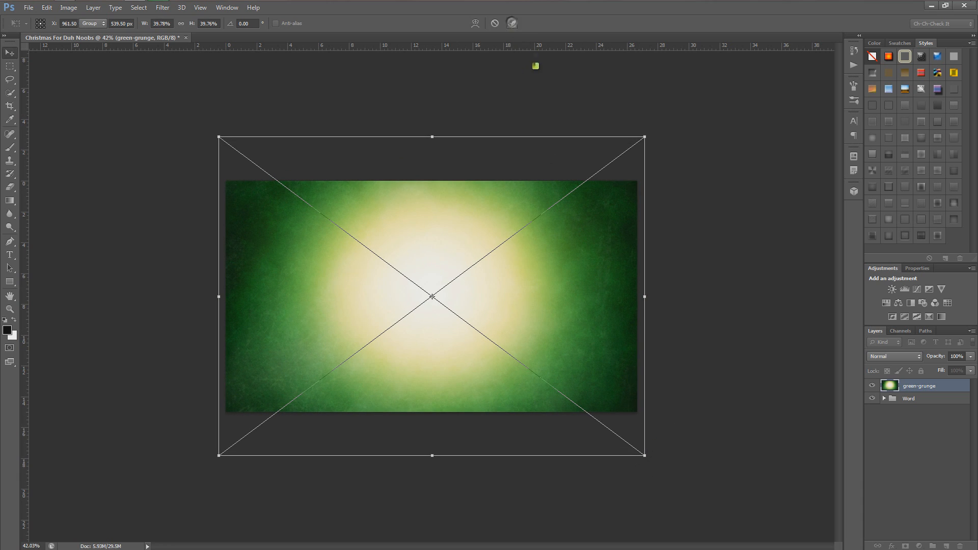
drag(910, 391, 928, 419)
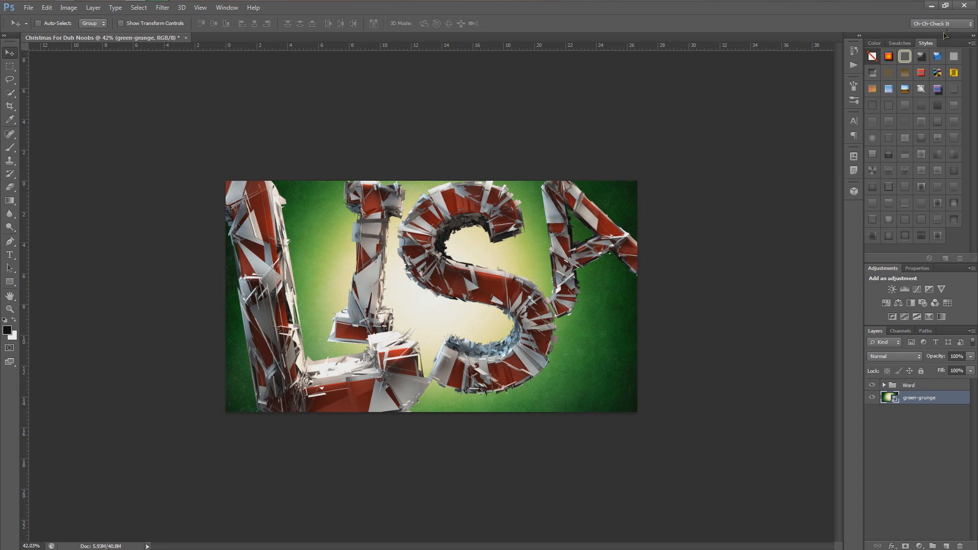
Place the grungy image from the desktop as a layer above green-grunge and scale it up to cover the whole canvas.
click(931, 5)
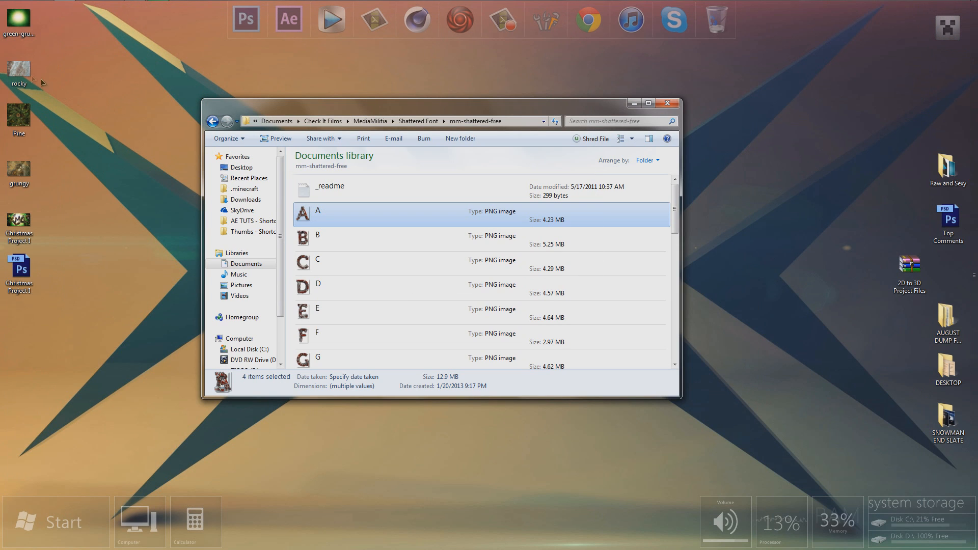
click(17, 77)
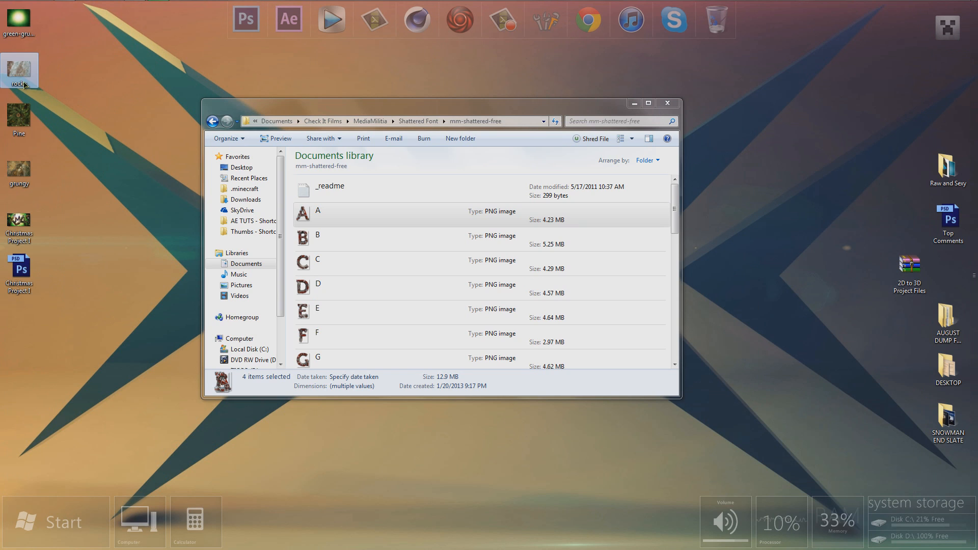
click(24, 175)
drag(24, 182, 381, 233)
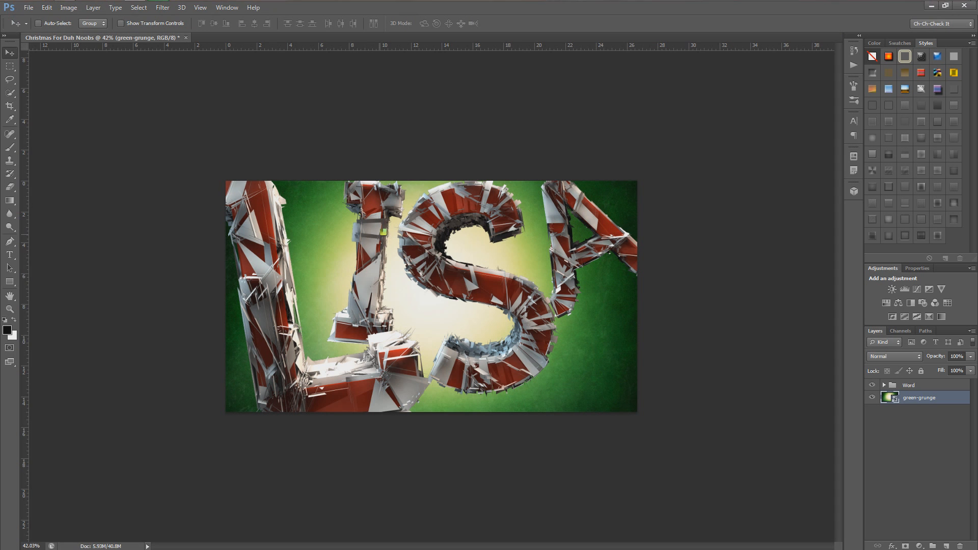
drag(459, 289, 459, 289)
drag(515, 351, 641, 441)
click(512, 23)
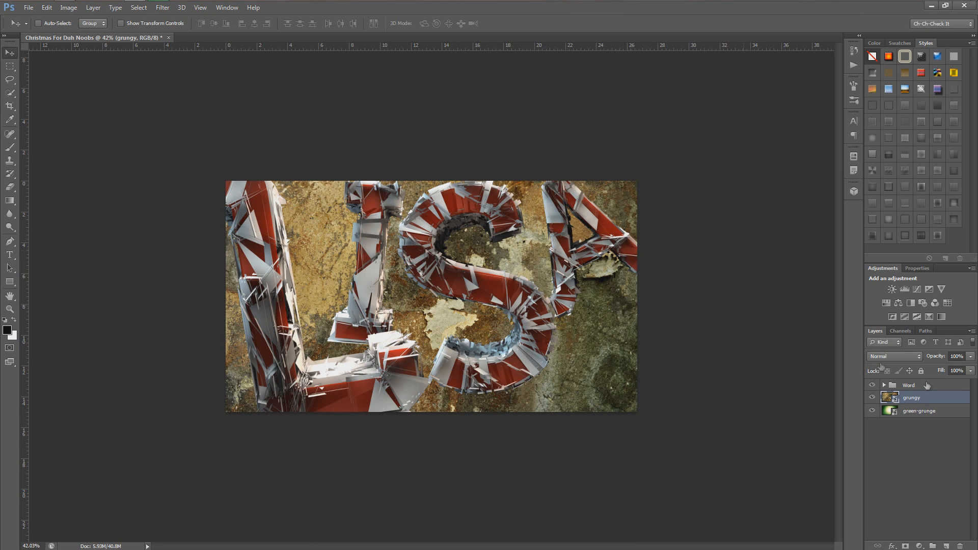
Clip the grungy layer onto the Word group from directly above it and set its blend mode to Overlay.
drag(923, 402, 915, 381)
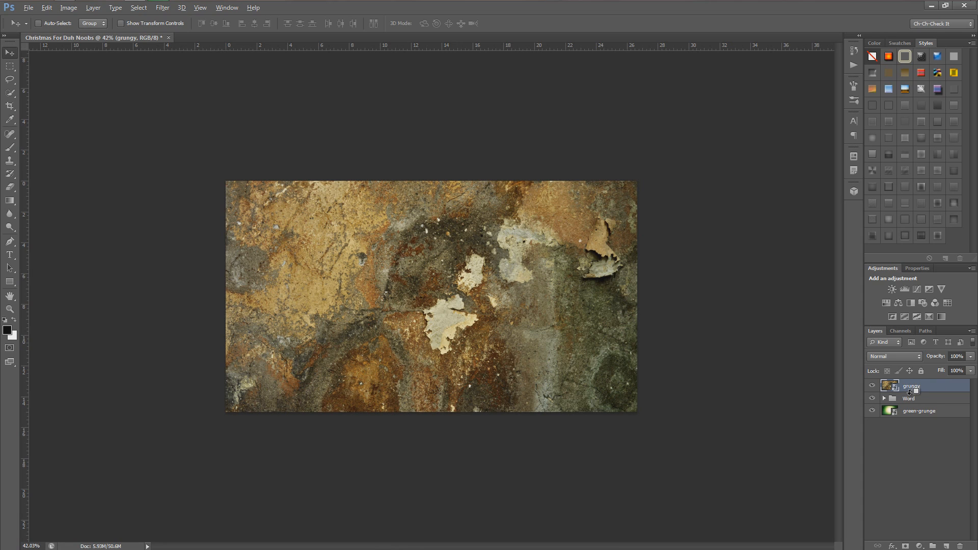
alt+click(910, 392)
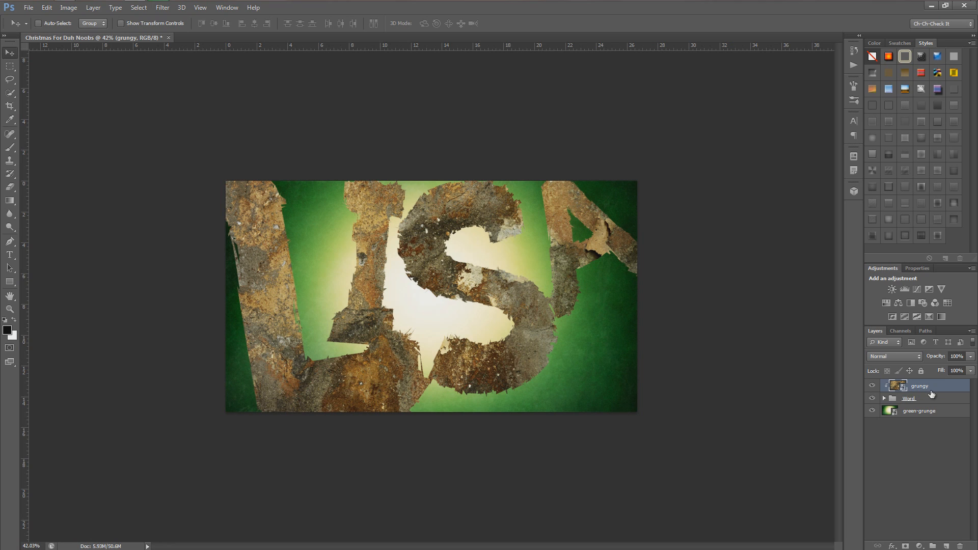
click(902, 357)
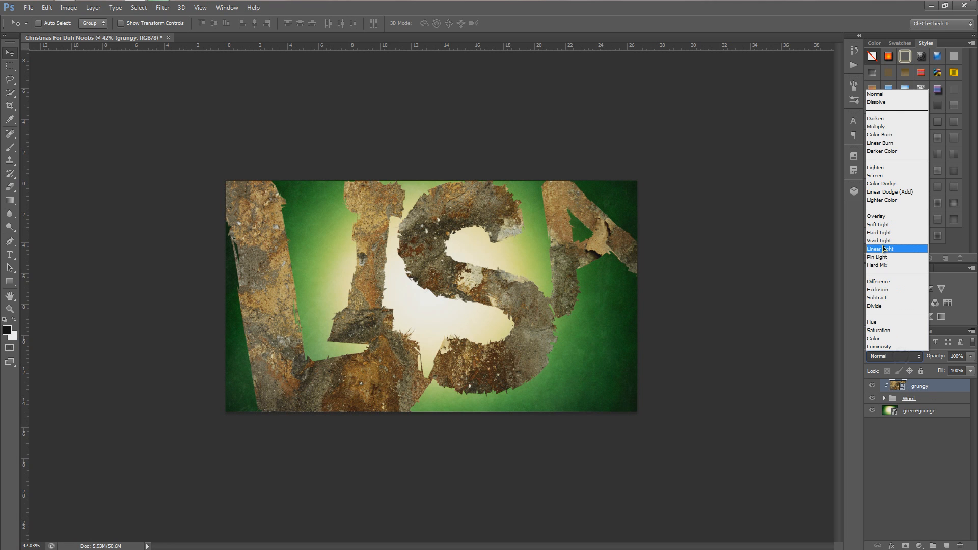
click(884, 217)
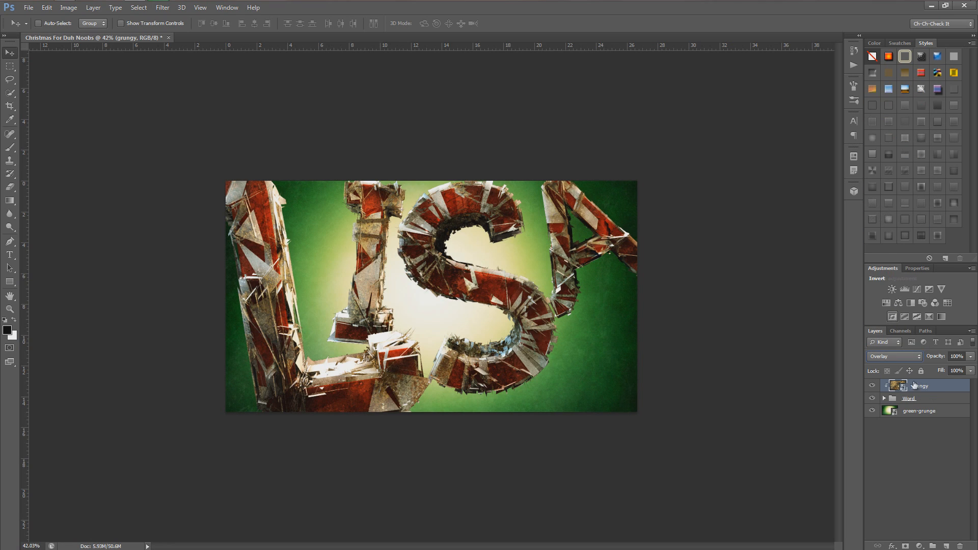
Change the grungy layer's blend mode to Vivid Light and deselect all layers.
scroll(474, 278, up, 5)
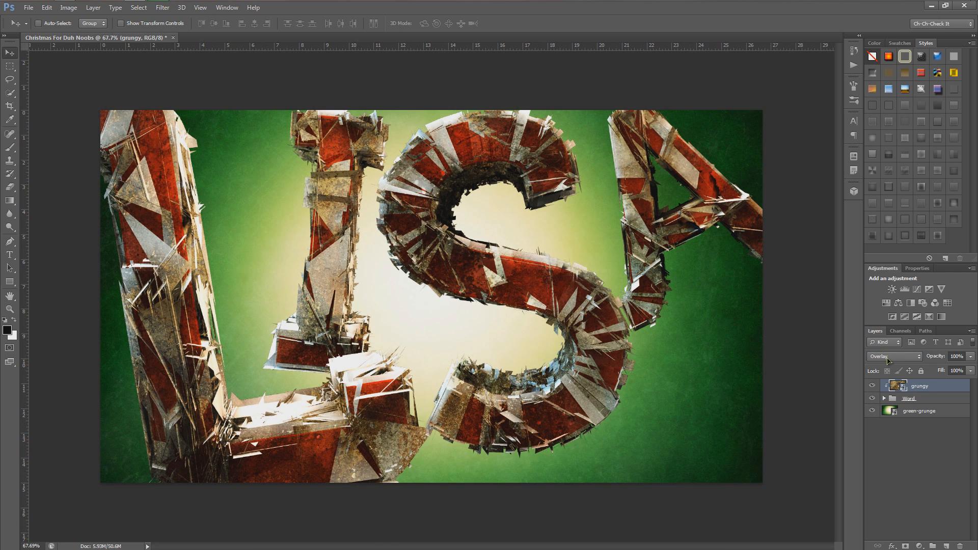
click(888, 358)
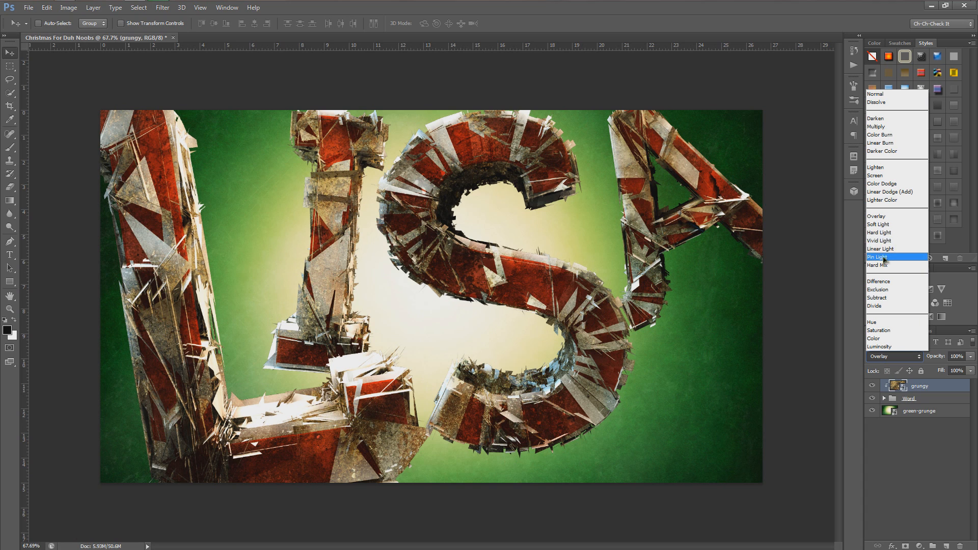
click(884, 241)
click(929, 447)
click(466, 231)
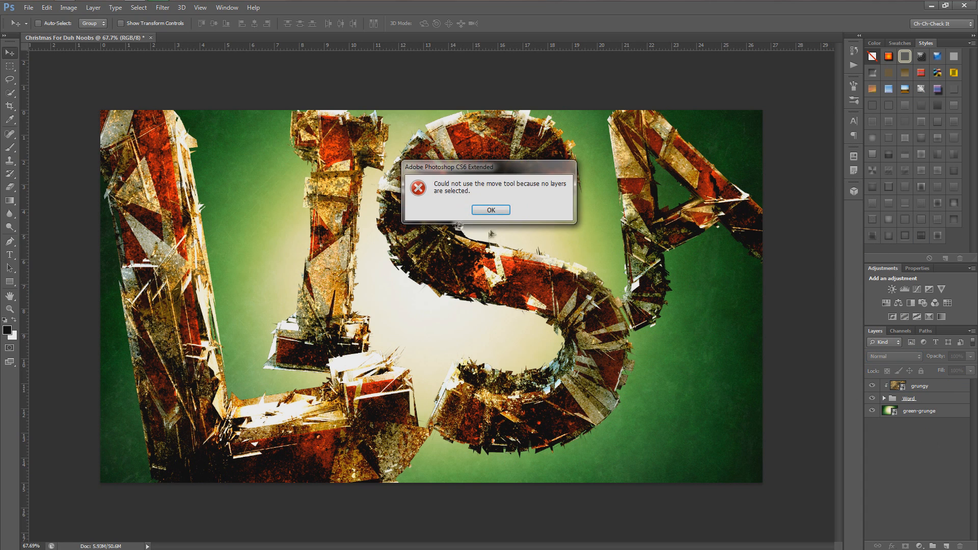
click(490, 210)
scroll(430, 220, up, 1)
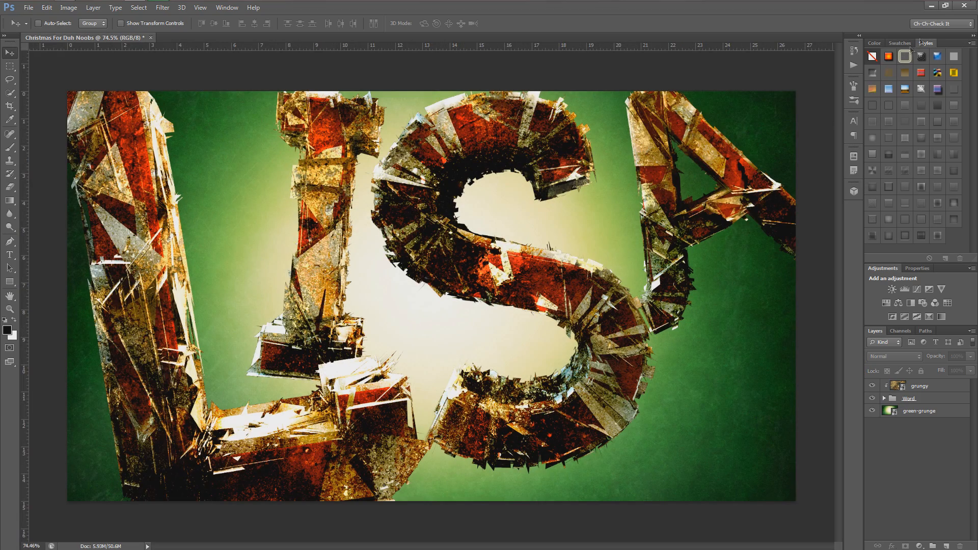
Place the rocky image from the desktop into the document and scale it to about 169% to cover the whole canvas.
click(931, 6)
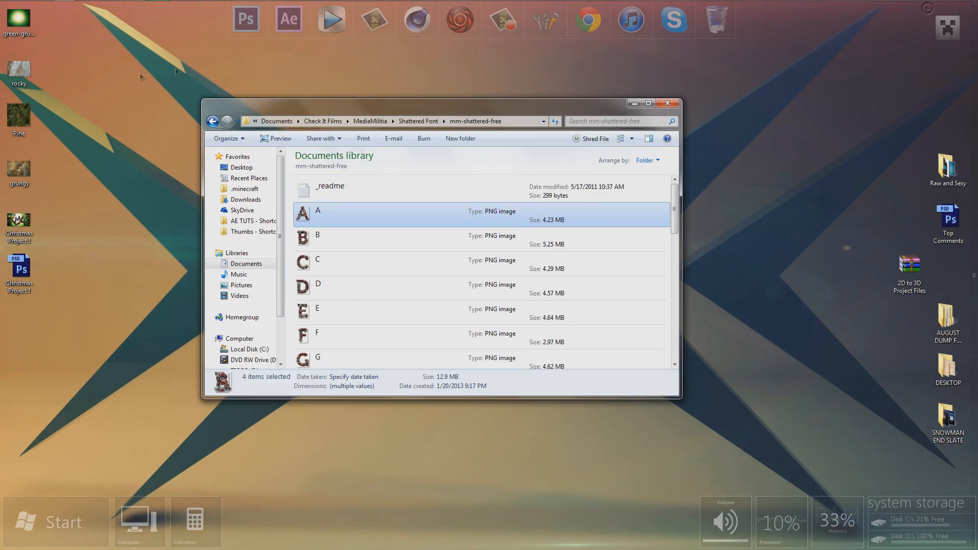
click(26, 77)
drag(23, 76, 447, 259)
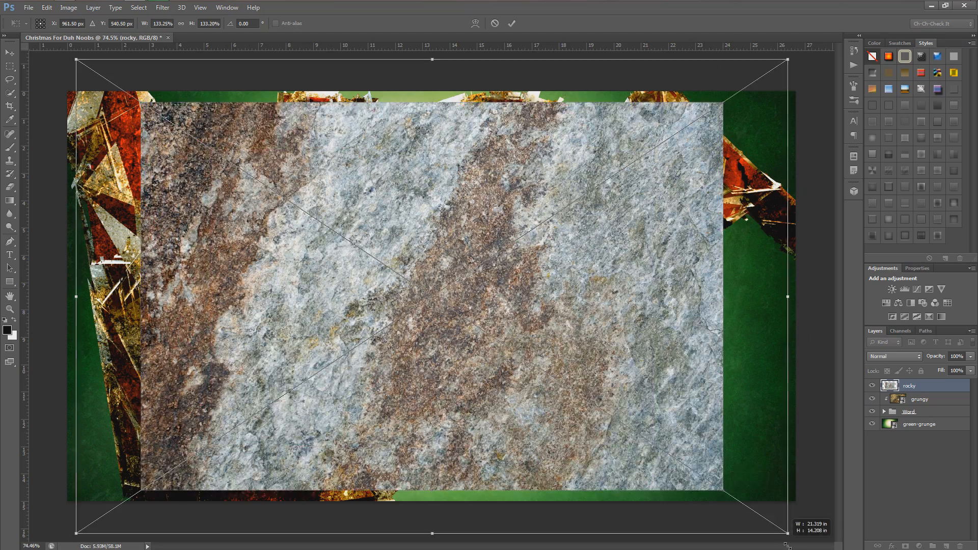
drag(787, 546, 801, 549)
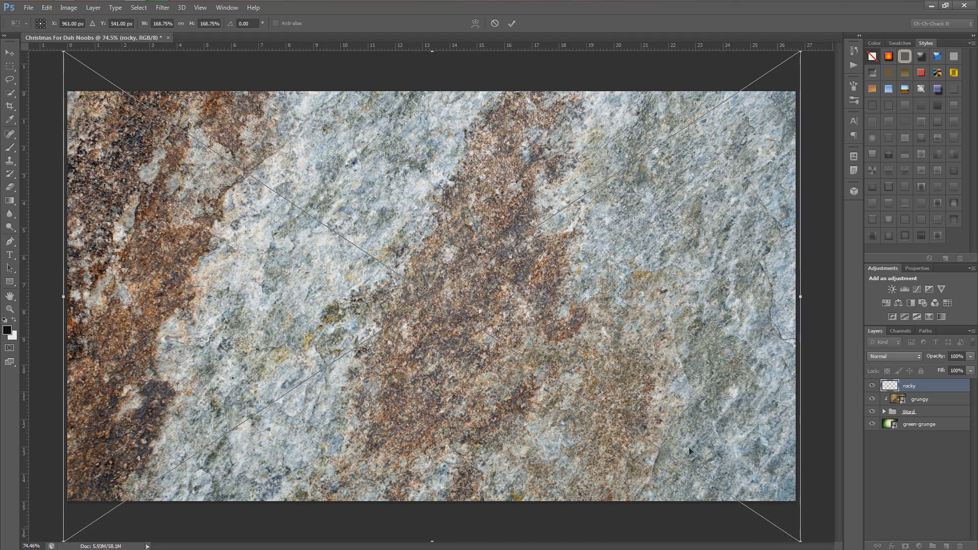
key(Return)
Move the rocky layer between the Word group and green-grunge, set its blend mode to Overlay, and deselect all layers.
drag(922, 386, 928, 417)
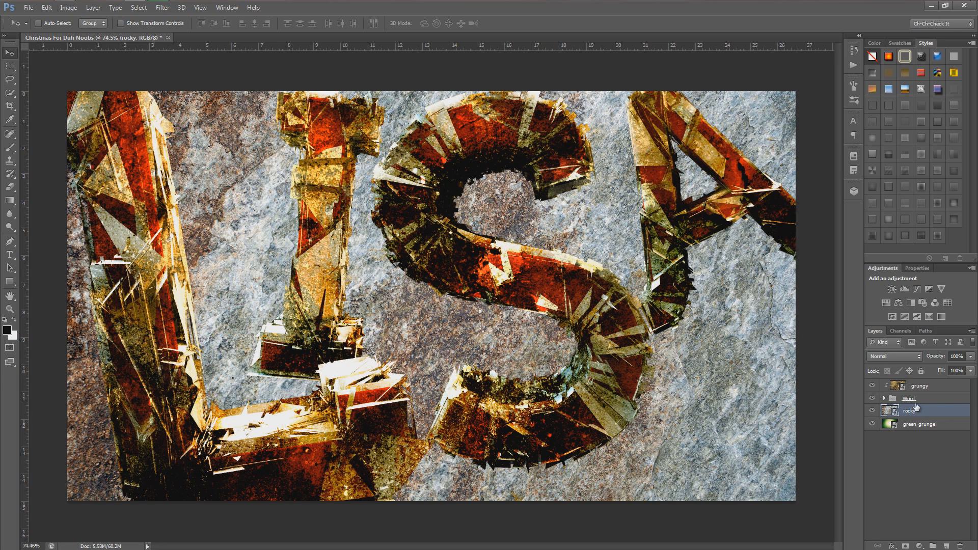
click(892, 357)
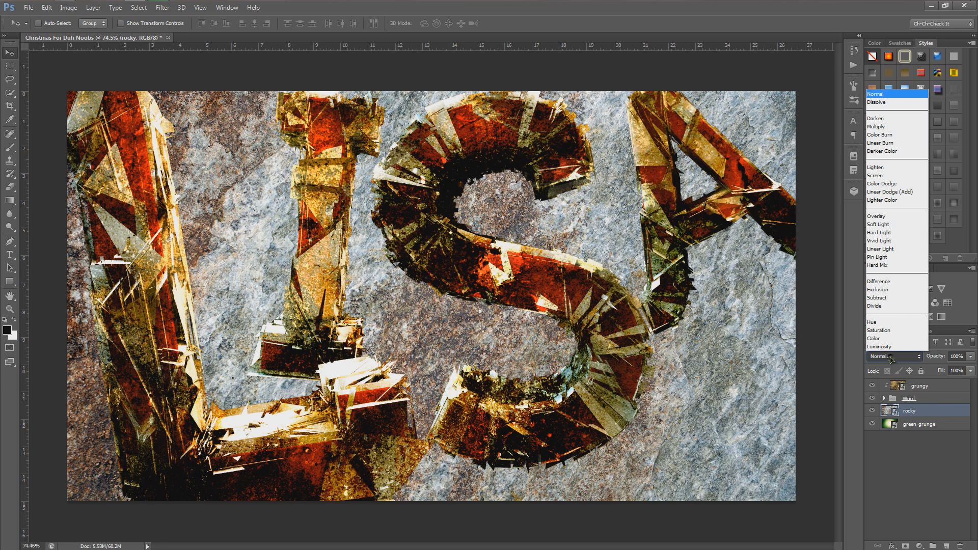
click(880, 220)
click(921, 431)
click(907, 450)
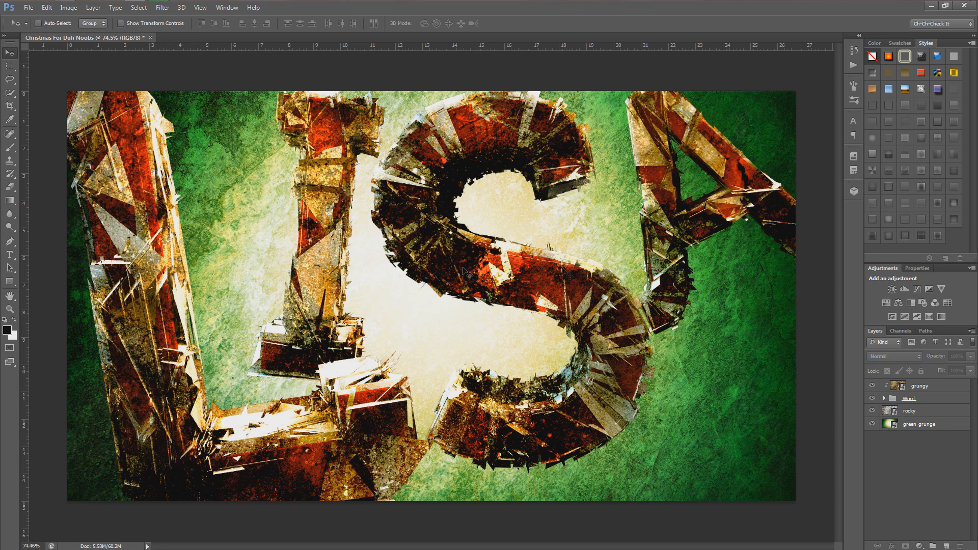
Place the Pine image from the desktop, scale it to about 123%, and position it over the right part of the canvas.
click(930, 7)
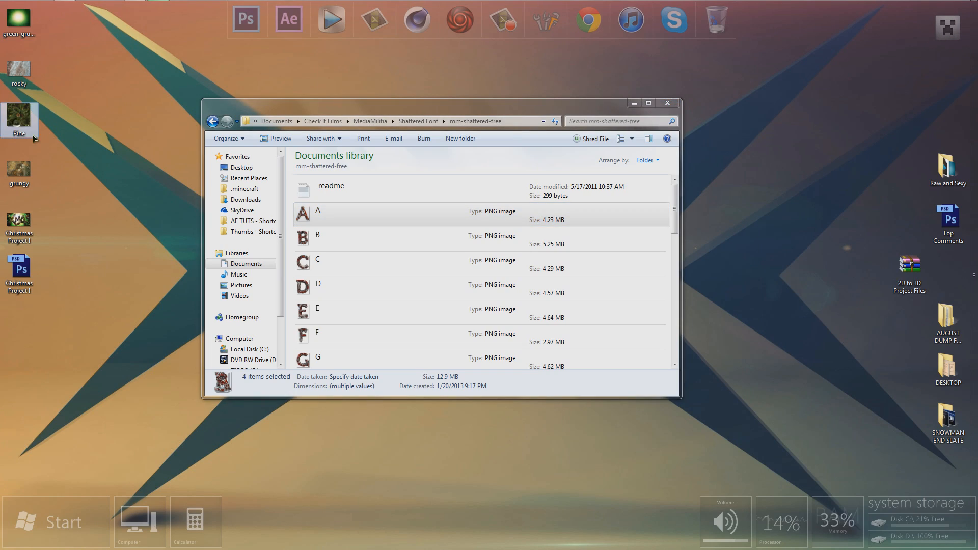
drag(23, 124, 384, 257)
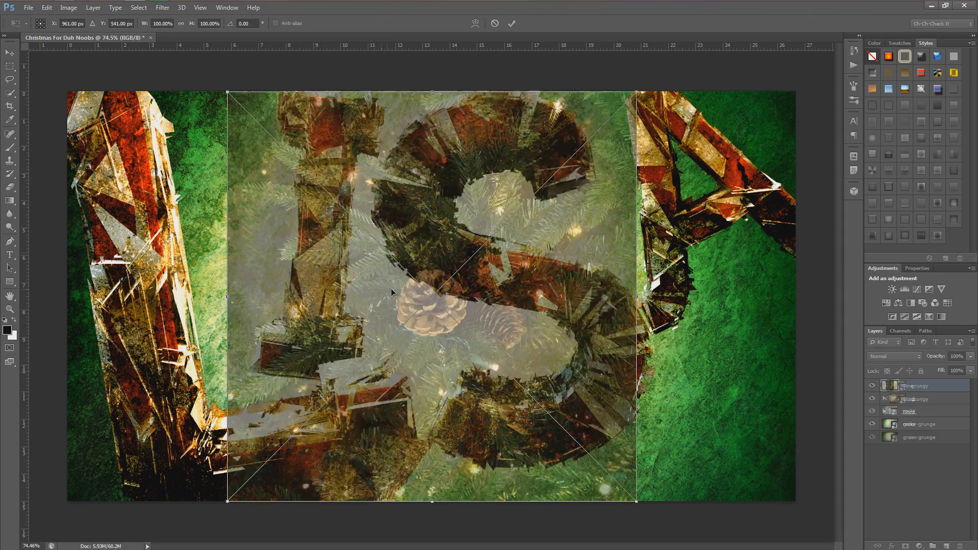
drag(641, 503, 698, 542)
drag(614, 418, 751, 423)
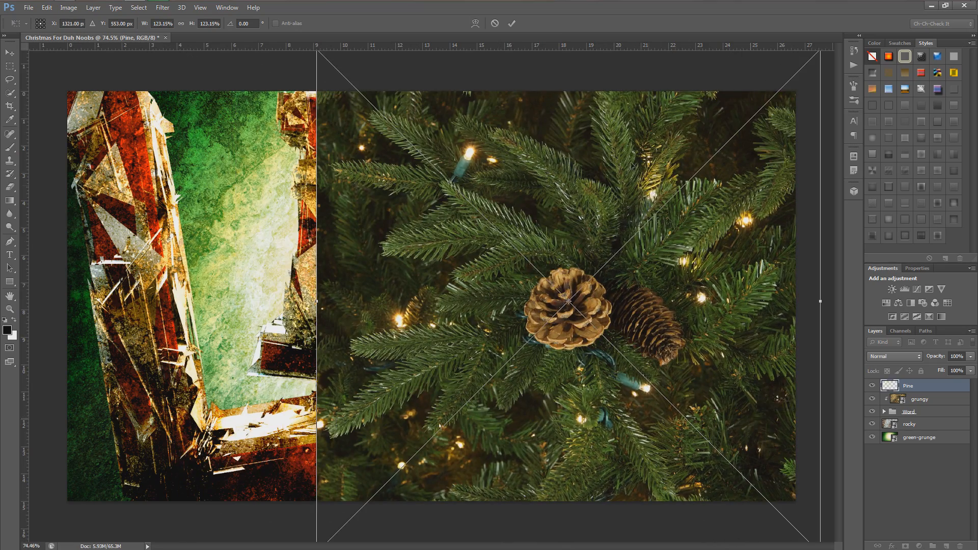
click(511, 24)
Try the Overlay, Hard Light and Subtract blend modes on the Pine layer.
click(907, 358)
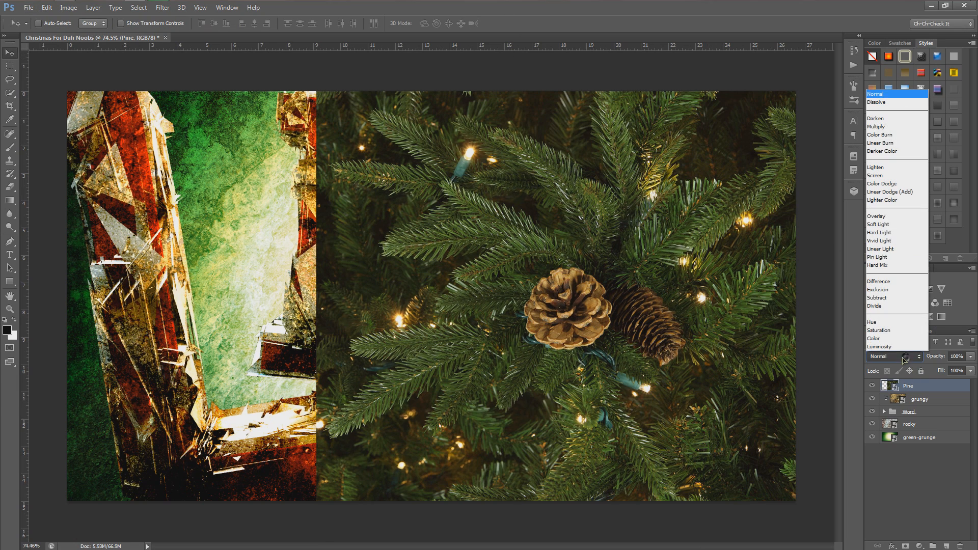
click(895, 218)
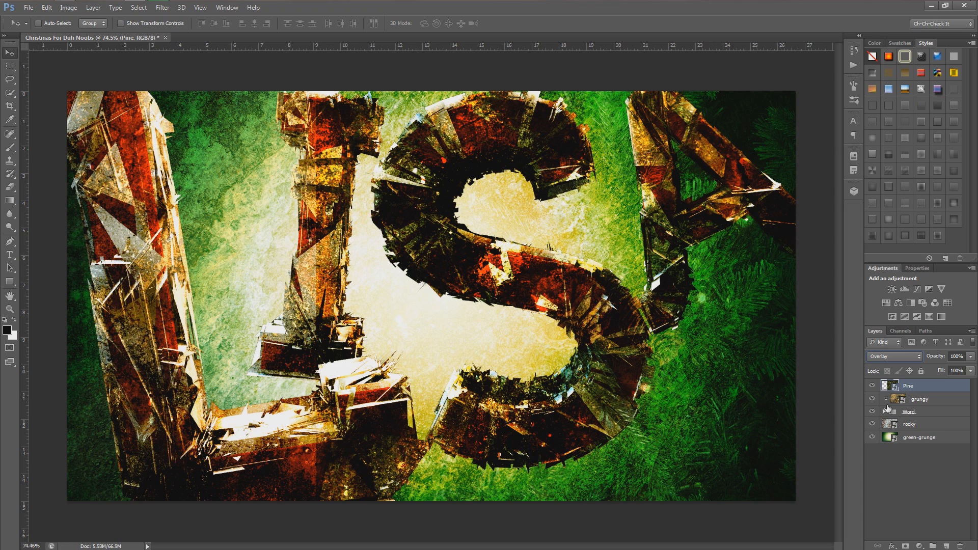
scroll(898, 362, down, 1)
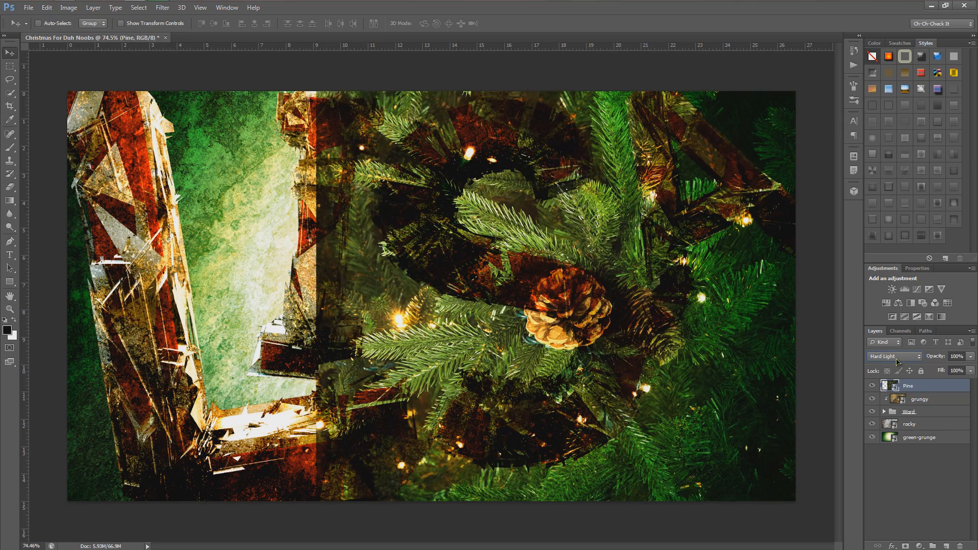
scroll(898, 362, down, 1)
scroll(898, 362, up, 1)
scroll(898, 362, down, 3)
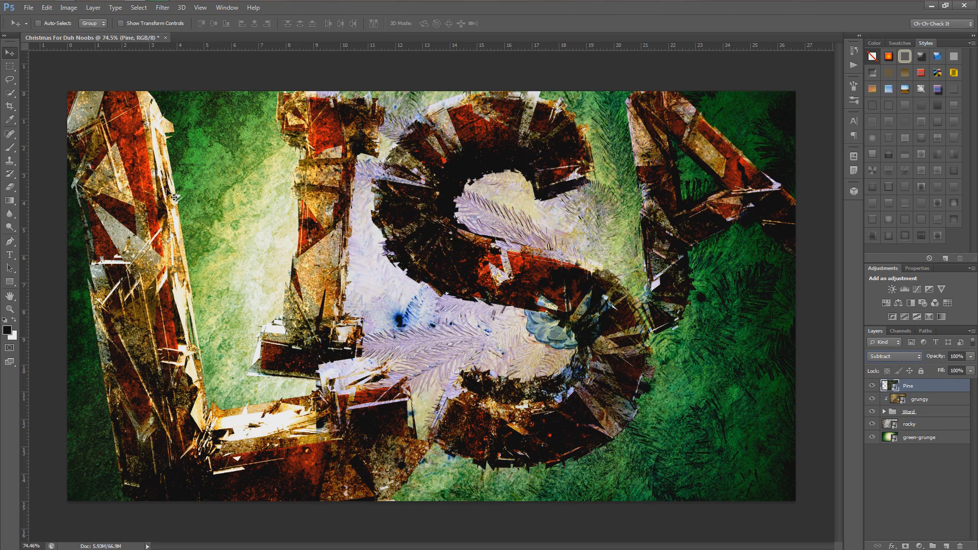
Rasterize the Pine smart object for use with the Eraser tool.
key(e)
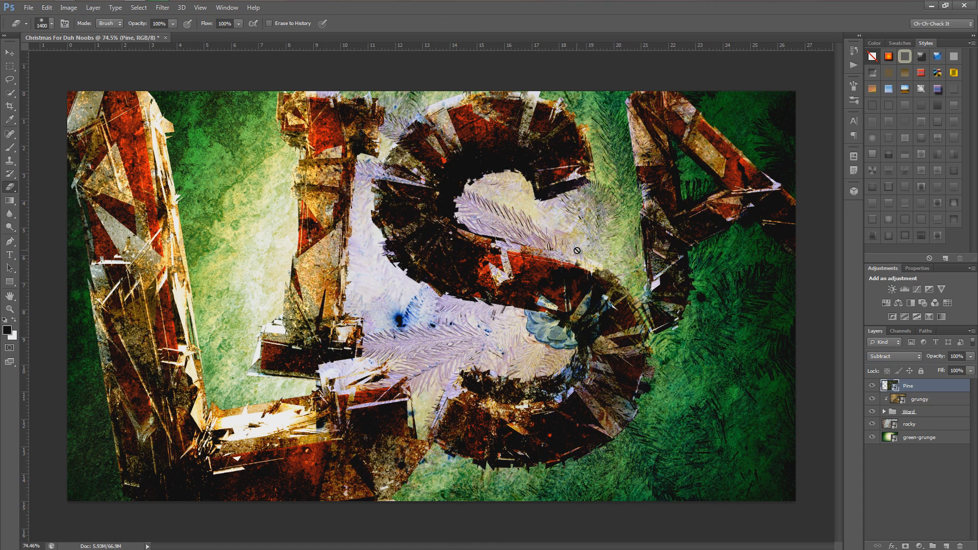
click(608, 242)
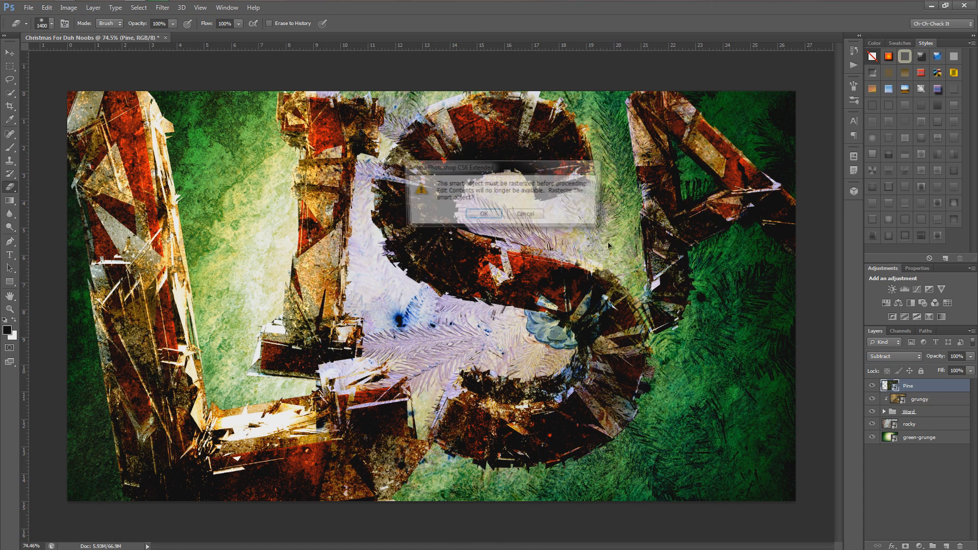
click(483, 216)
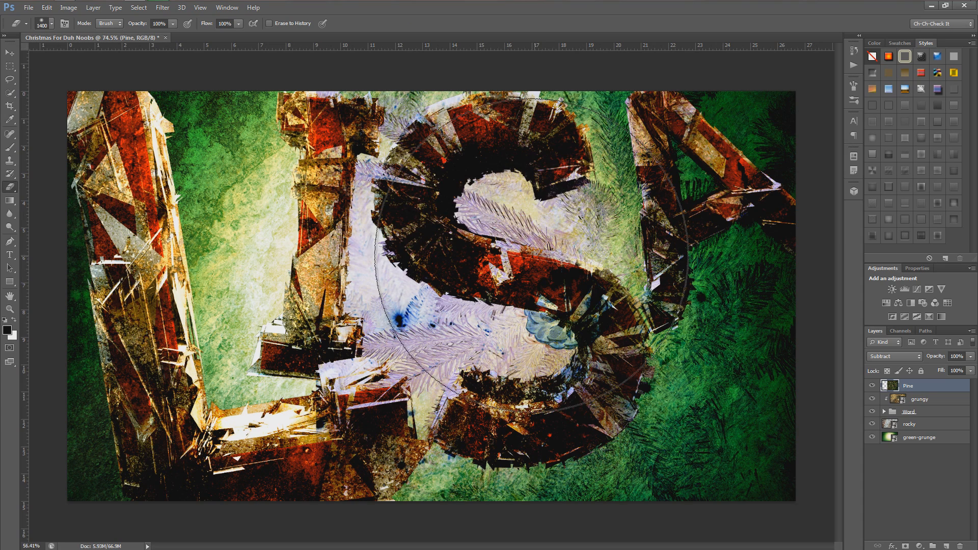
Set the eraser size to 1600 px, adjust its hardness, and erase the Pine layer's left part to blend its edge into the background.
scroll(436, 265, down, 4)
key(bracketleft)
key(bracketleft)
key(bracketleft)
key(bracketleft)
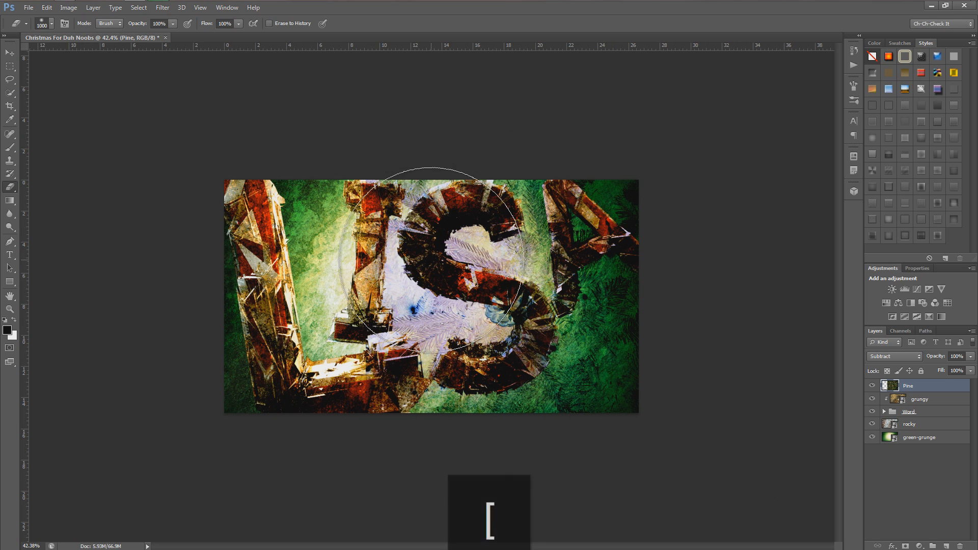
key(bracketright)
key(bracketright)
key(bracketright)
key(bracketright)
key(bracketright)
key(bracketright)
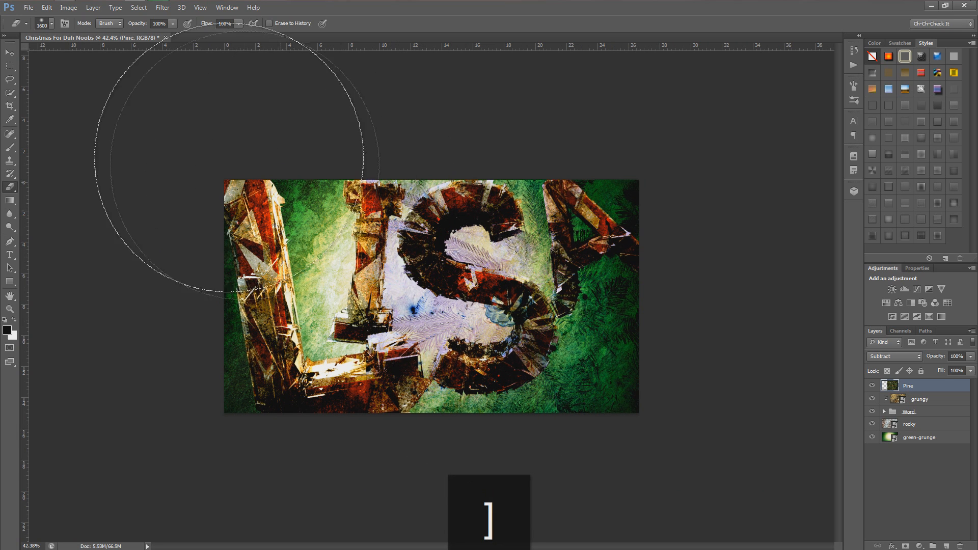
click(51, 24)
drag(53, 80, 62, 82)
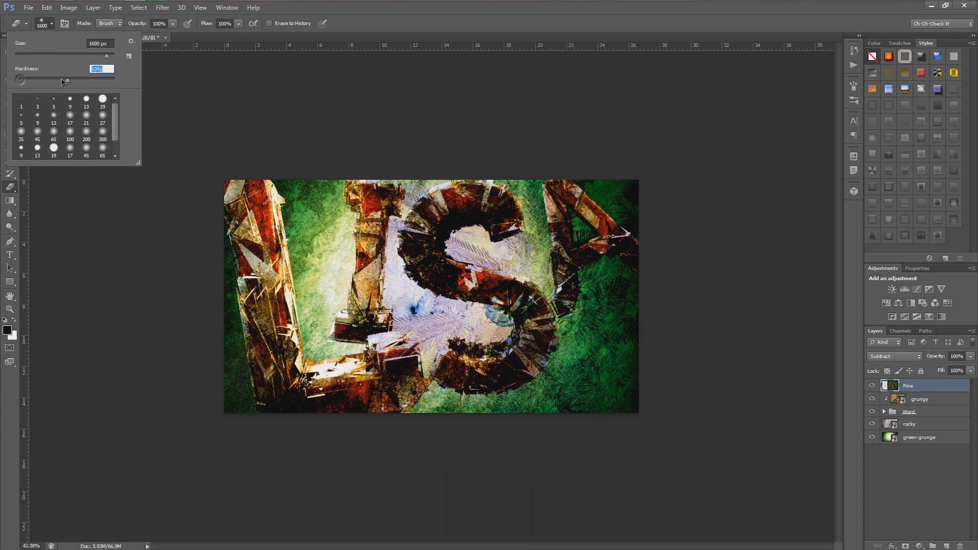
mouse_move(353, 133)
mouse_down()
mouse_move(300, 227)
mouse_move(297, 353)
mouse_move(314, 410)
mouse_move(305, 350)
mouse_move(354, 221)
mouse_move(345, 227)
mouse_move(336, 375)
mouse_move(337, 262)
mouse_move(368, 176)
mouse_up()
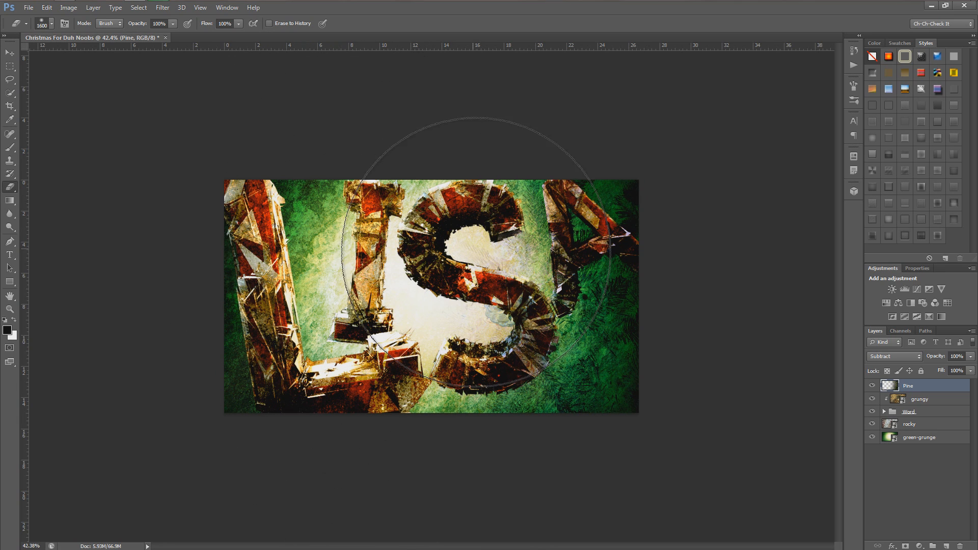
Set the Pine layer's blend mode to Overlay, comparing it with neighbouring modes such as Lighter Color.
scroll(475, 252, up, 1)
scroll(430, 298, up, 1)
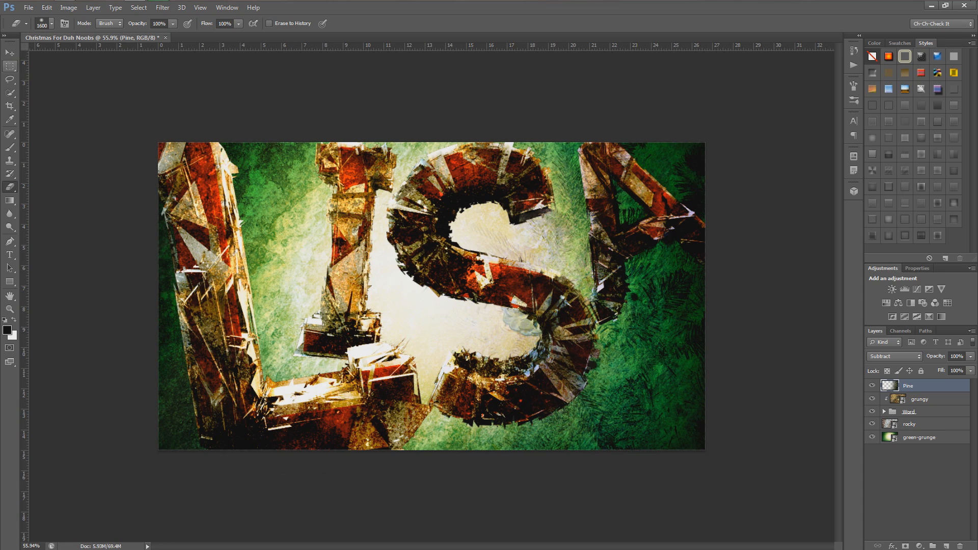
key(v)
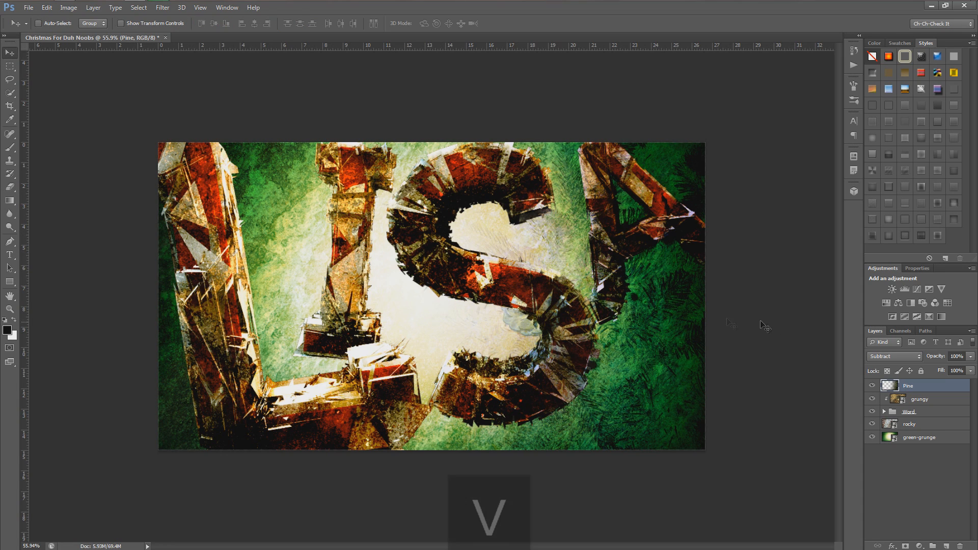
click(899, 356)
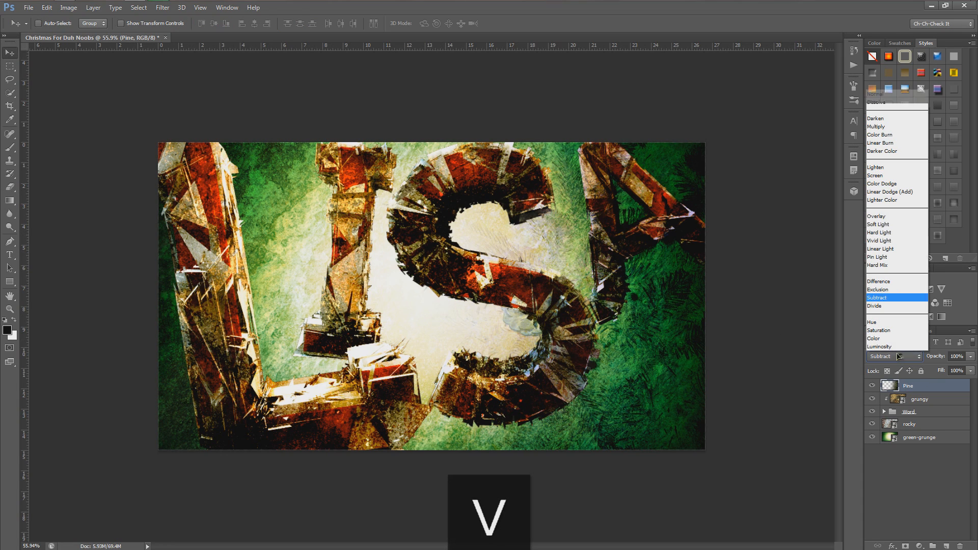
click(890, 217)
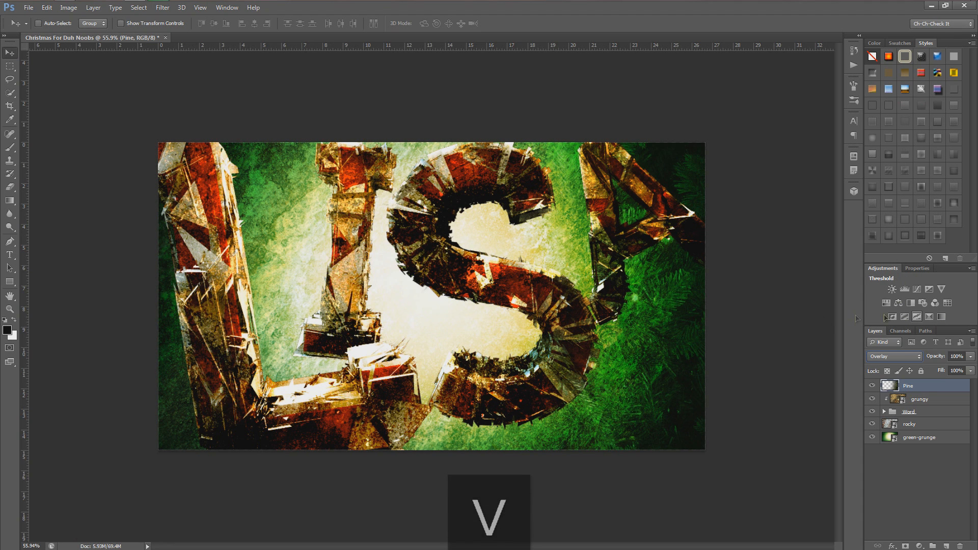
key(Up)
key(Up)
key(Down)
key(Down)
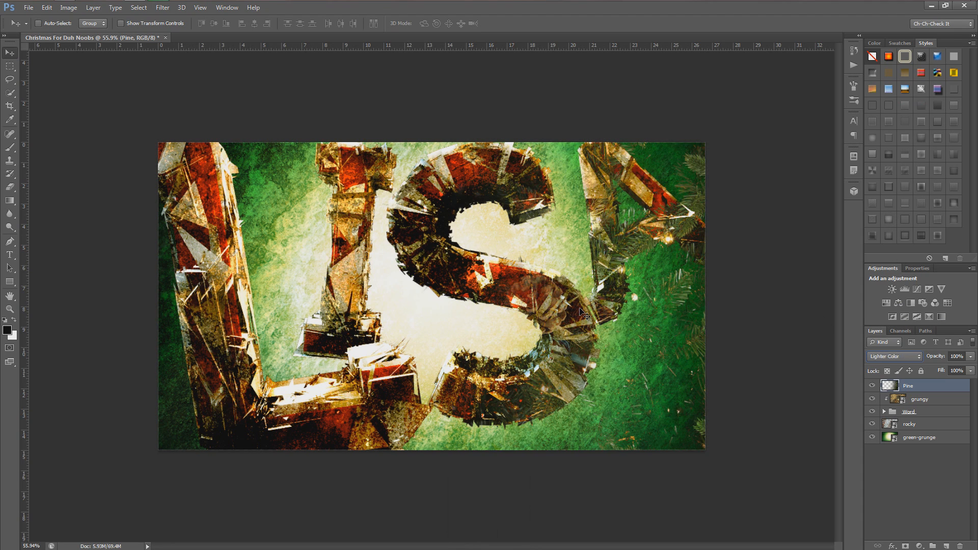
click(921, 490)
click(917, 387)
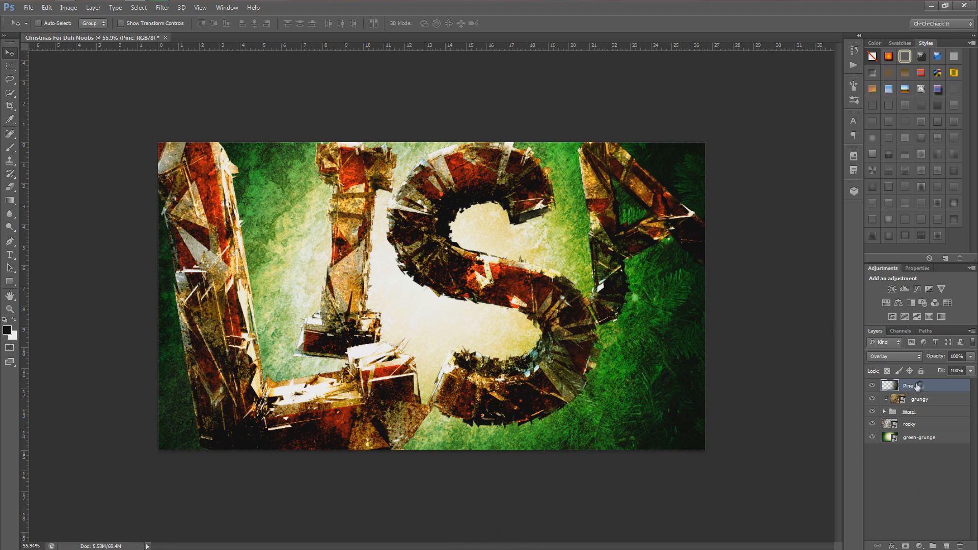
Duplicate the Pine layer, flip the copy horizontally, and move it over to the left side of the canvas.
drag(920, 390, 945, 544)
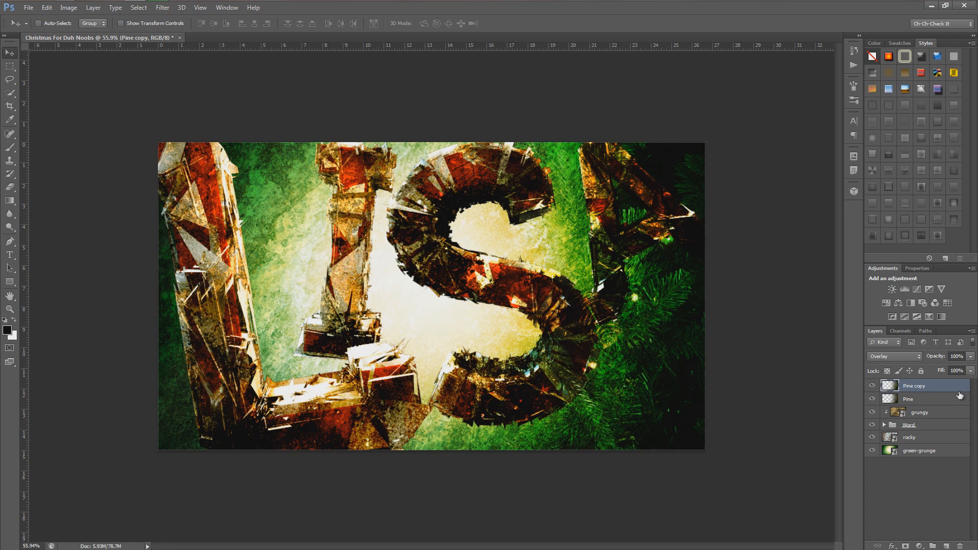
key(ctrl+t)
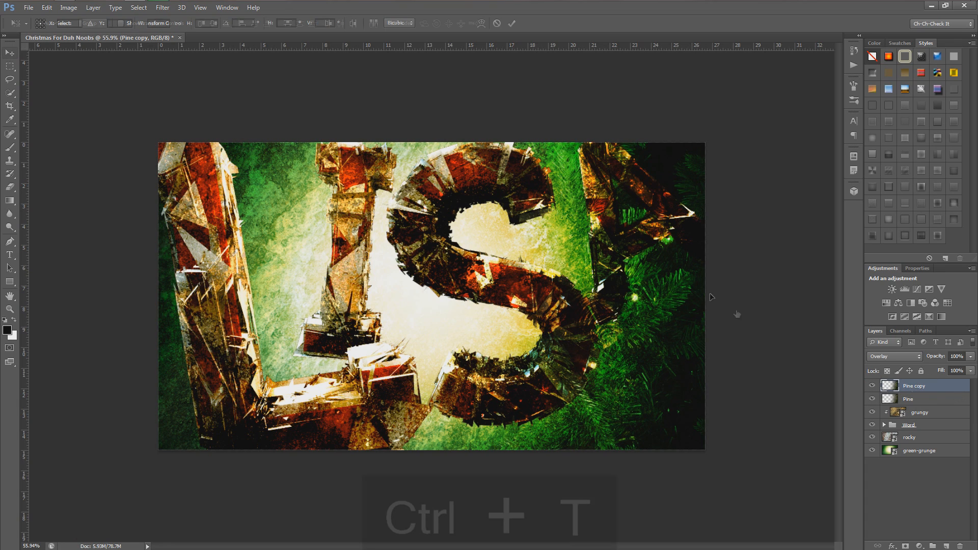
right_click(623, 298)
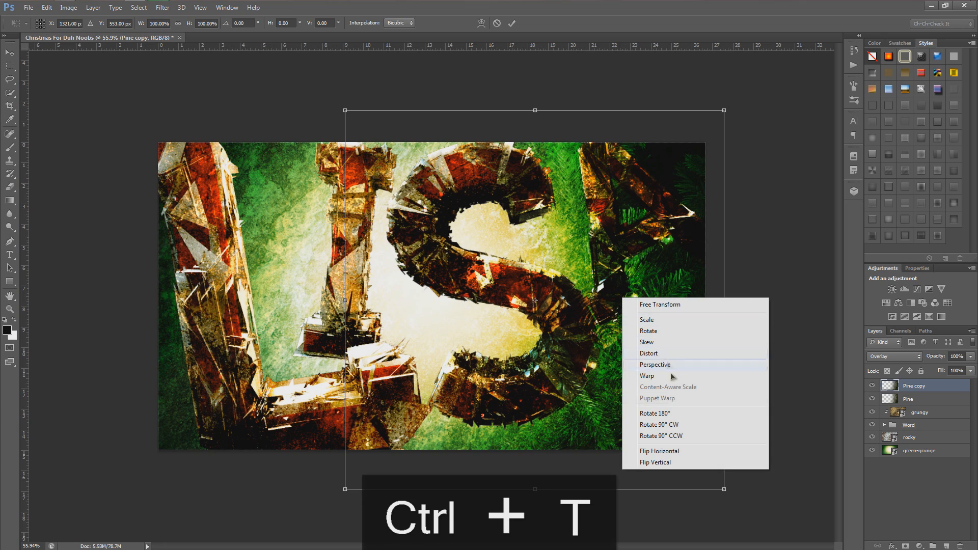
click(658, 451)
drag(613, 362, 394, 363)
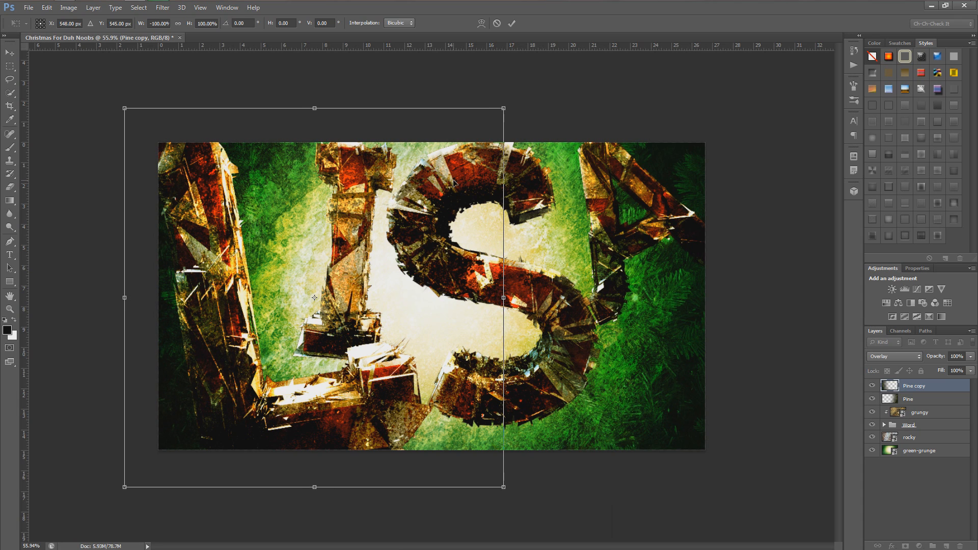
click(511, 23)
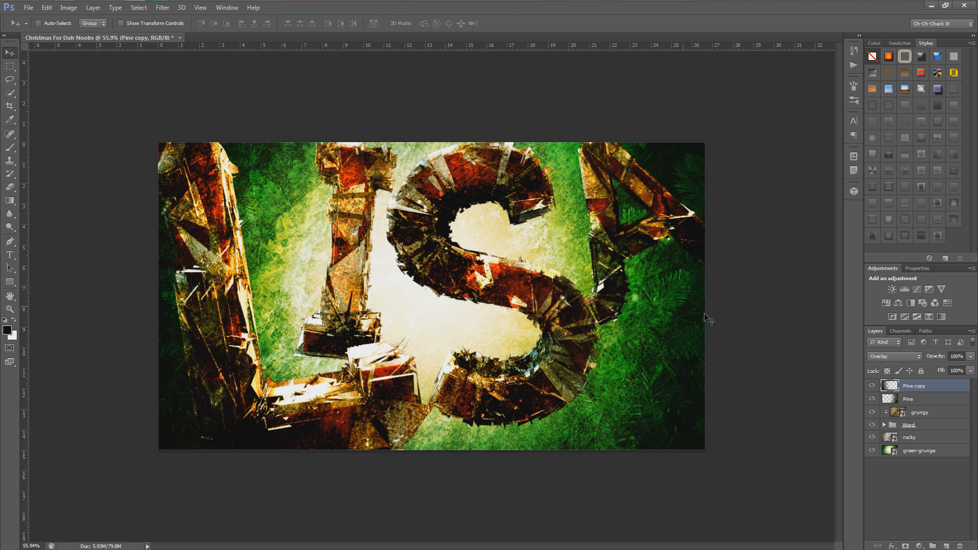
Move Pine and Pine copy together beneath the Word group and duplicate both layers.
shift+click(920, 400)
drag(917, 402, 920, 434)
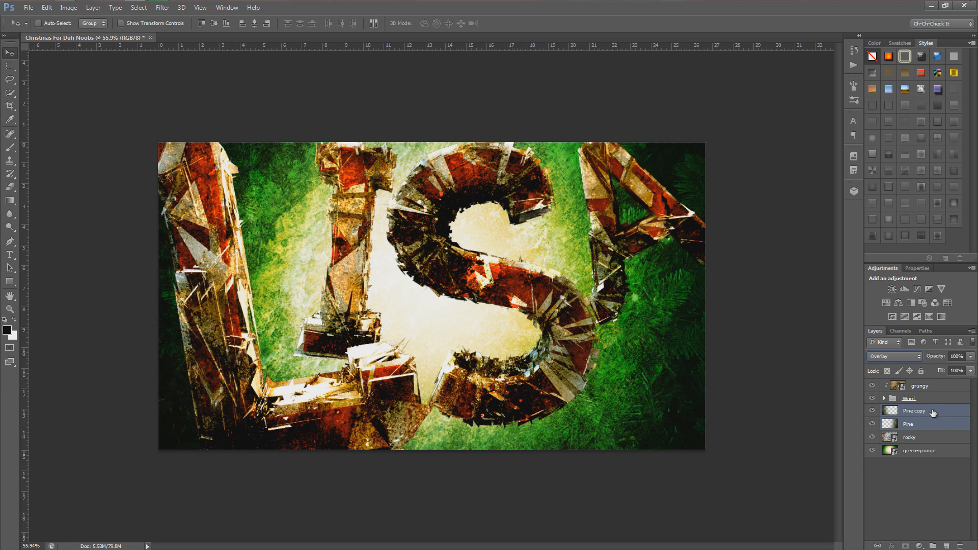
drag(932, 412, 945, 546)
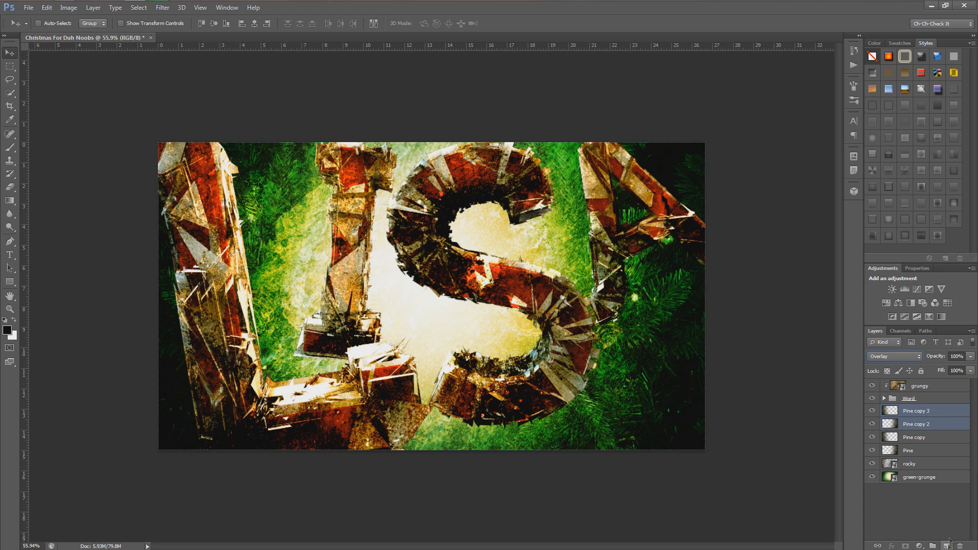
Move Pine copy 2 and Pine copy 3 above the grungy layer and set their blend mode to Linear Dodge (Add).
drag(931, 423, 925, 385)
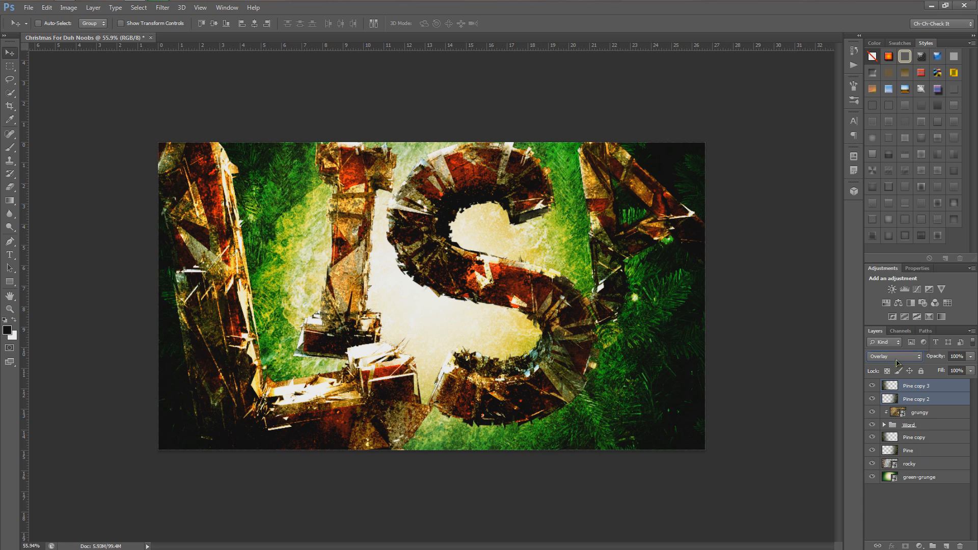
click(896, 360)
click(893, 192)
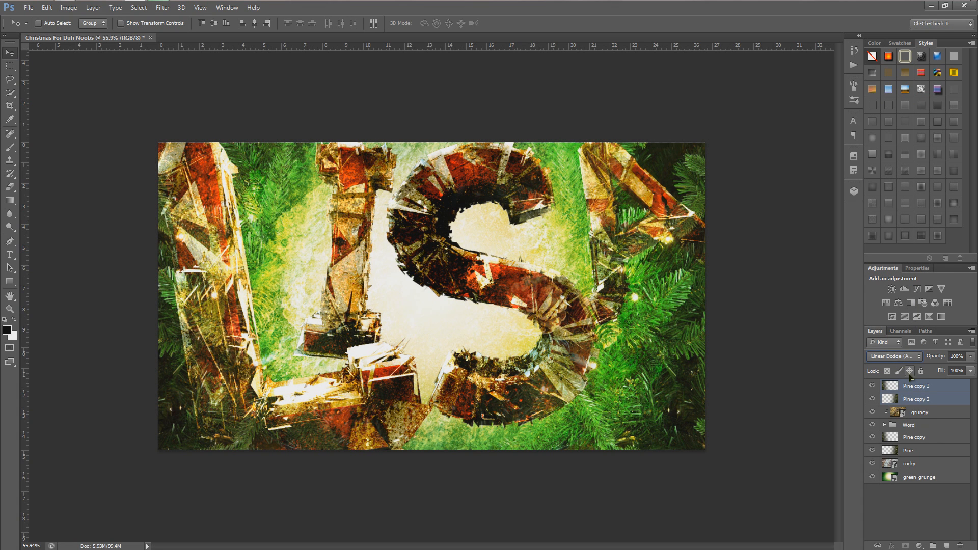
Rotate Pine copy 2 and Pine copy 3 together slightly counterclockwise and set their blend mode to Soft Light.
key(ctrl+t)
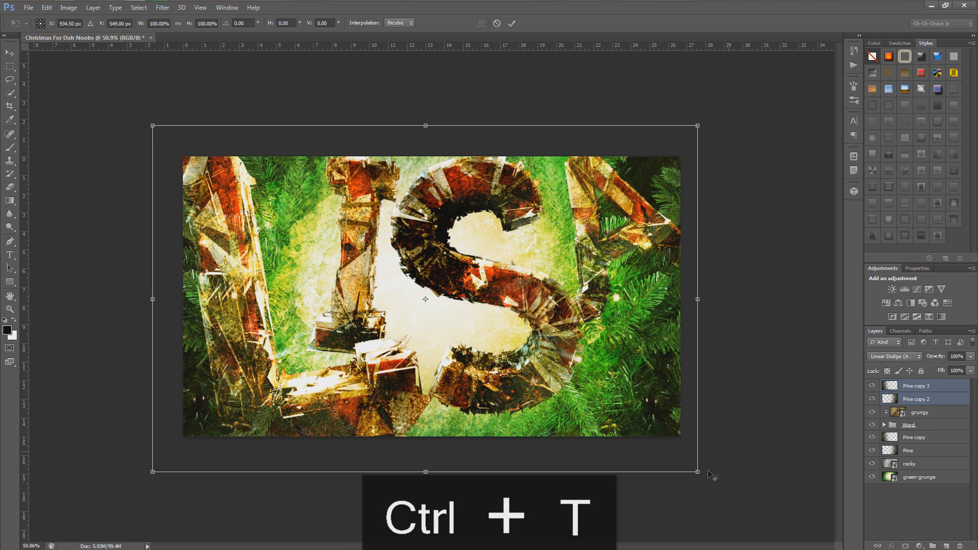
drag(701, 476, 775, 449)
key(Return)
scroll(524, 231, up, 2)
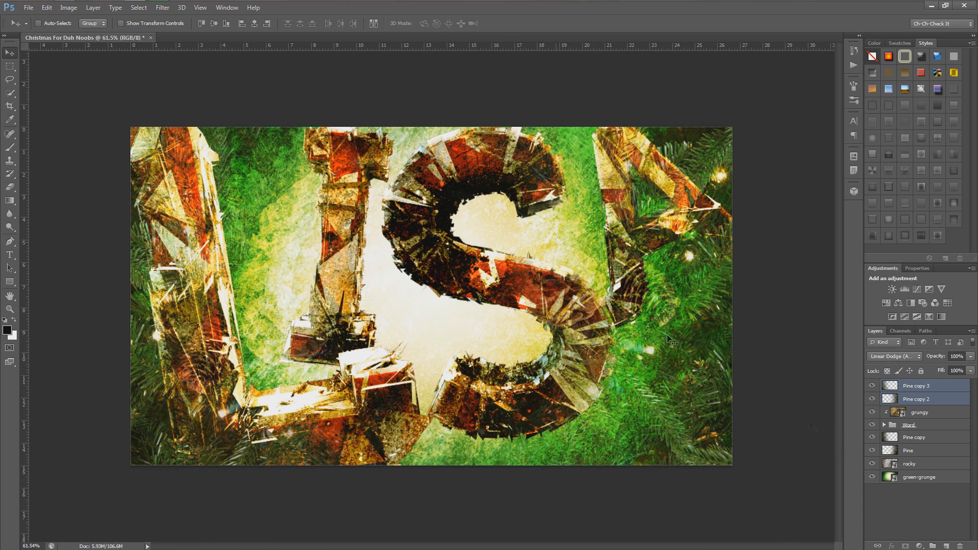
click(920, 357)
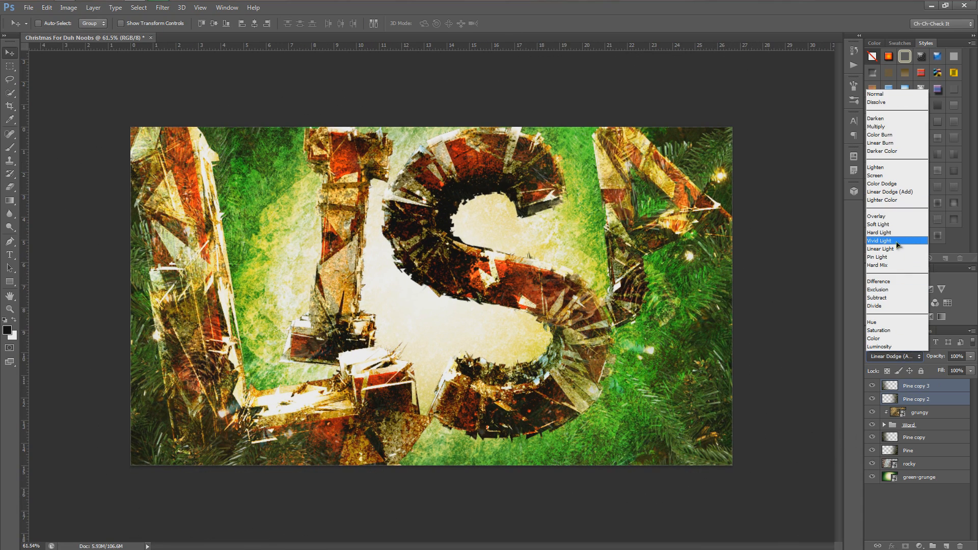
click(891, 225)
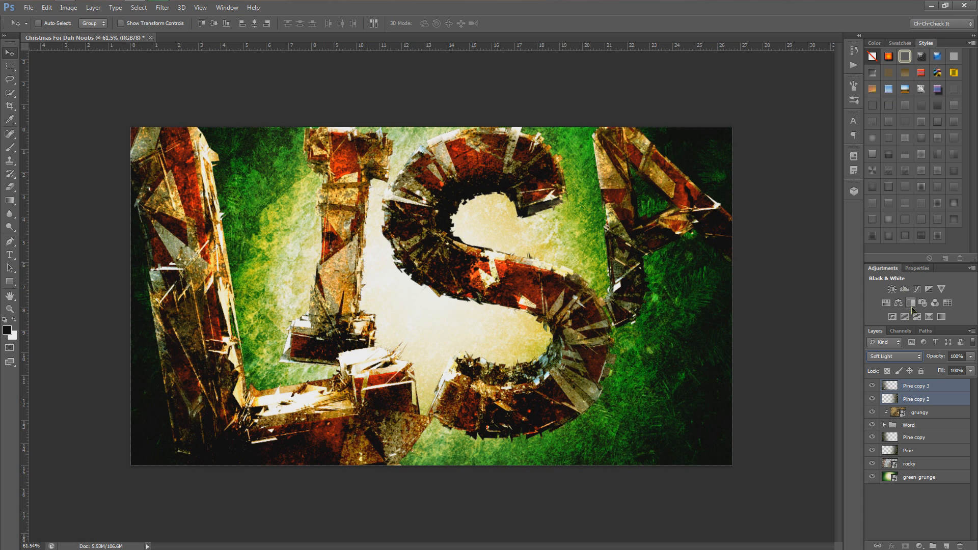
click(923, 528)
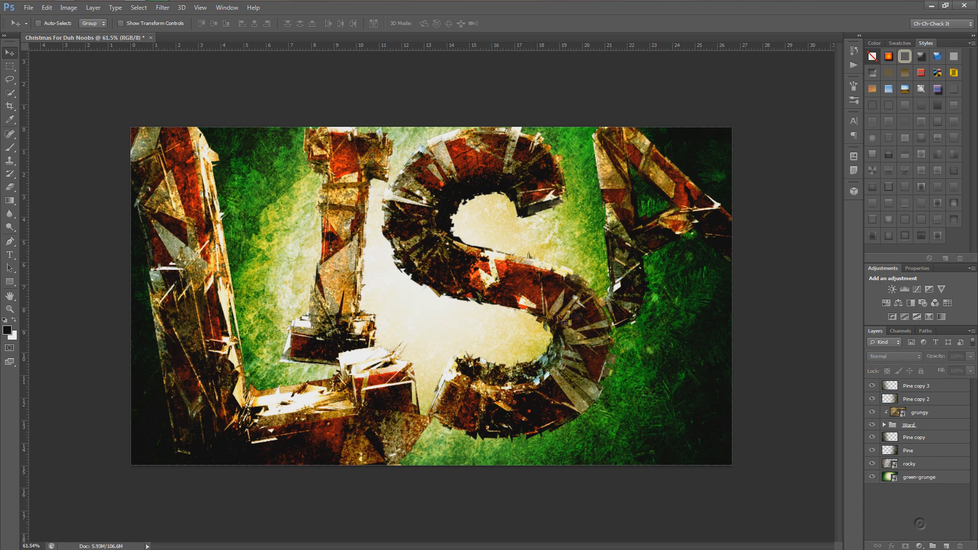
Switch to the file browser, show the MediaMilitia folder as a compact list and open its Lens Flares folder.
click(571, 314)
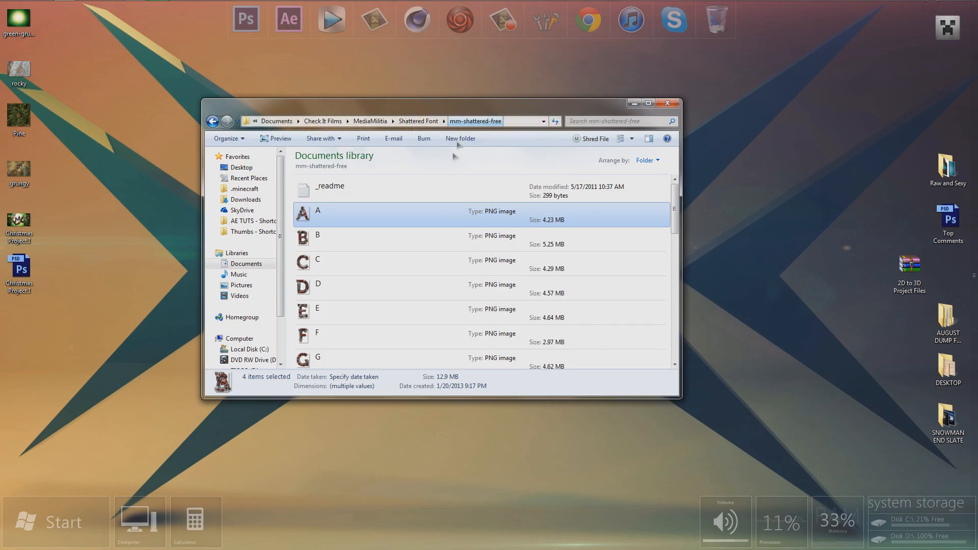
click(213, 122)
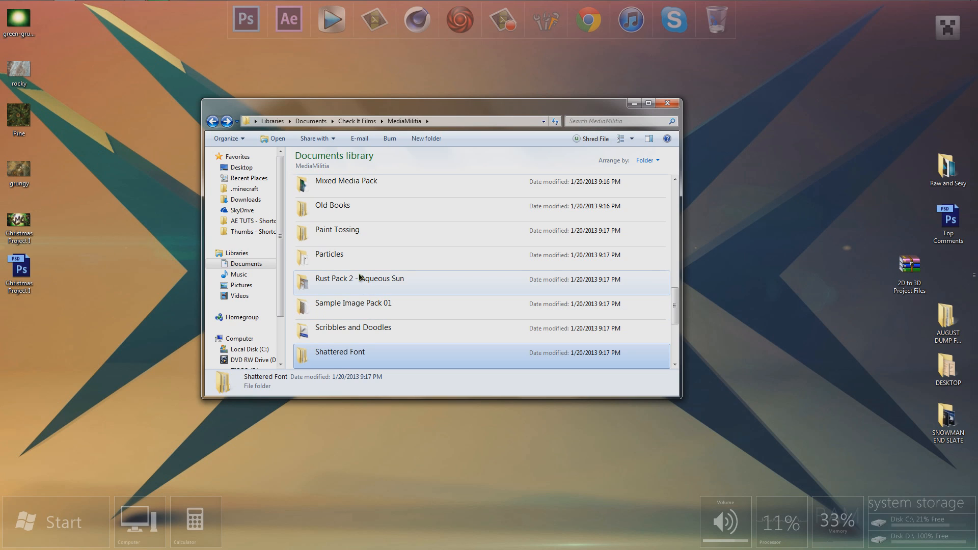
scroll(358, 247, up, 5)
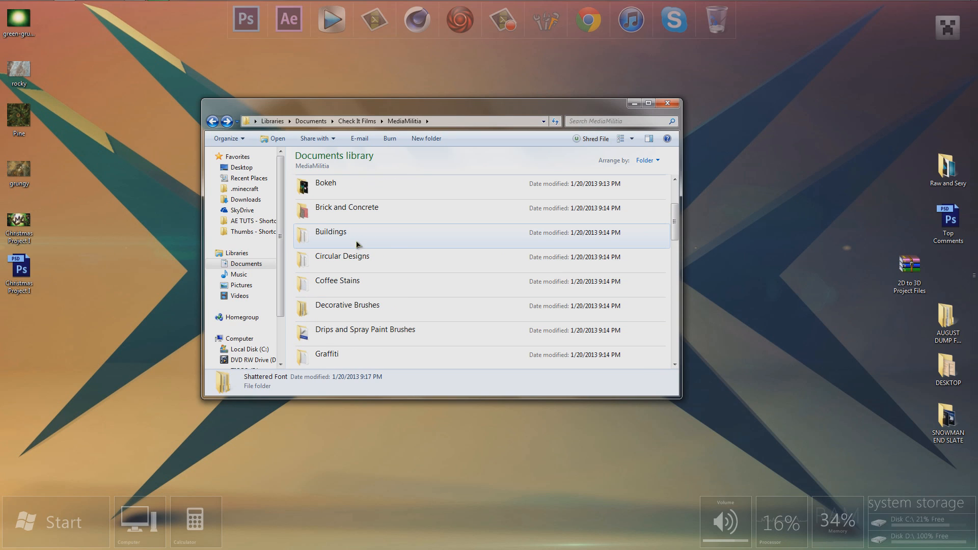
scroll(358, 241, down, 3)
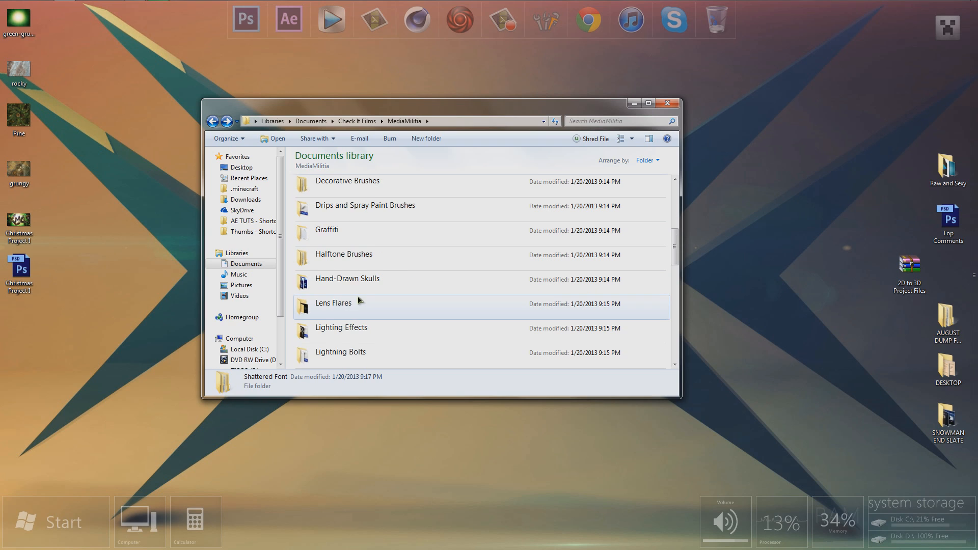
click(355, 307)
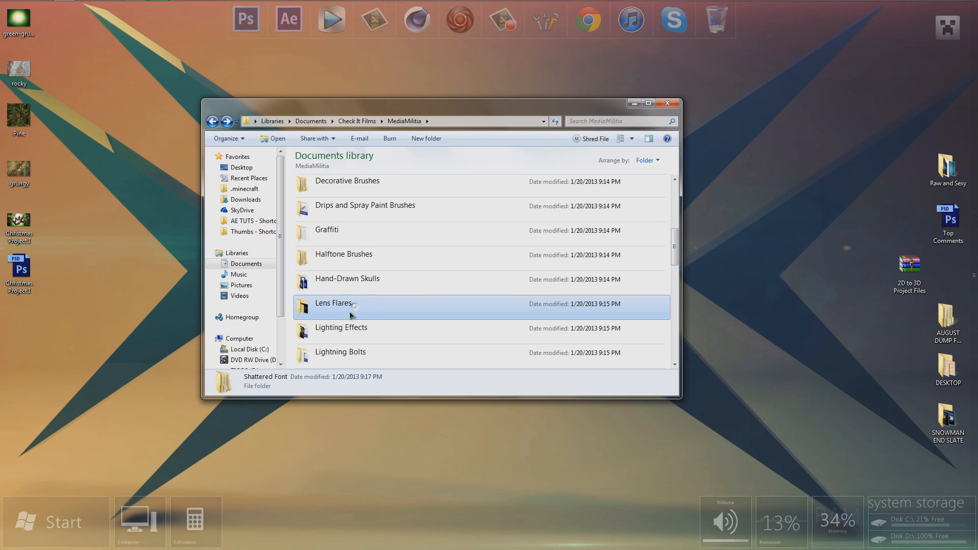
click(632, 139)
click(662, 98)
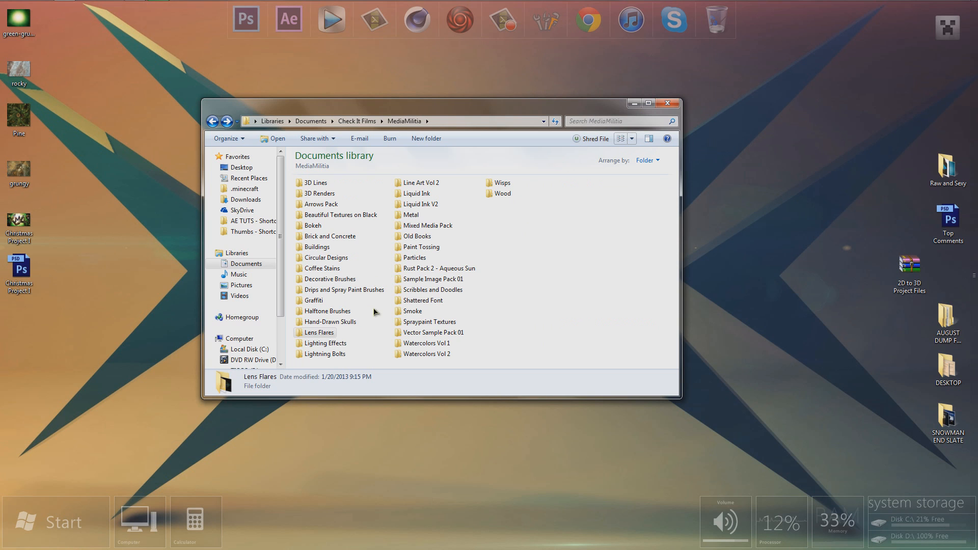
double_click(320, 333)
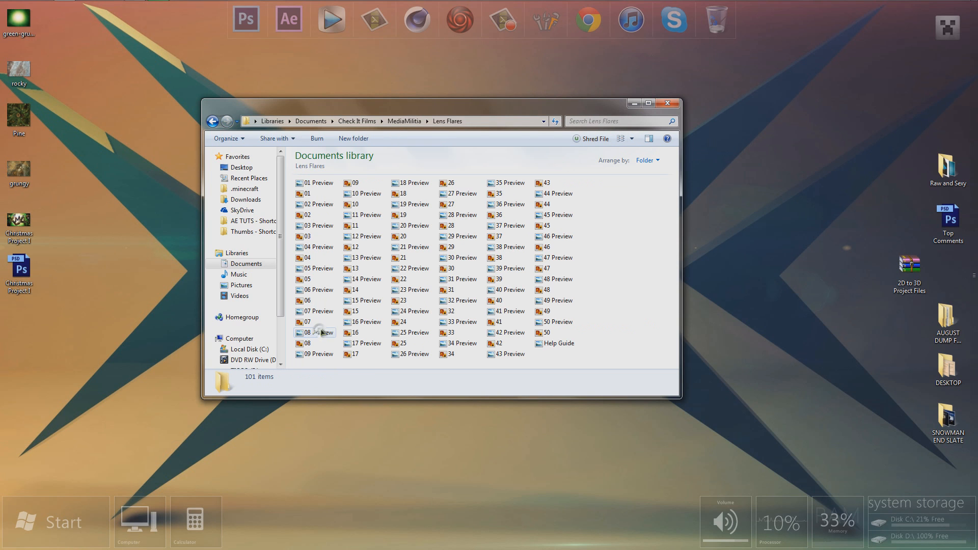
Preview lens flare images 01 and 02, then place flare 02 in the Photoshop artwork at the canvas's left edge.
double_click(313, 184)
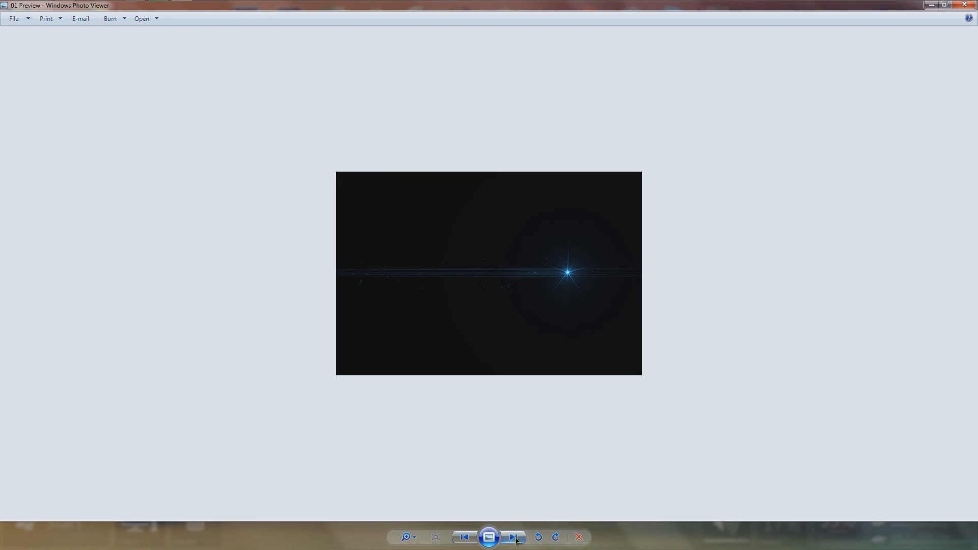
click(516, 539)
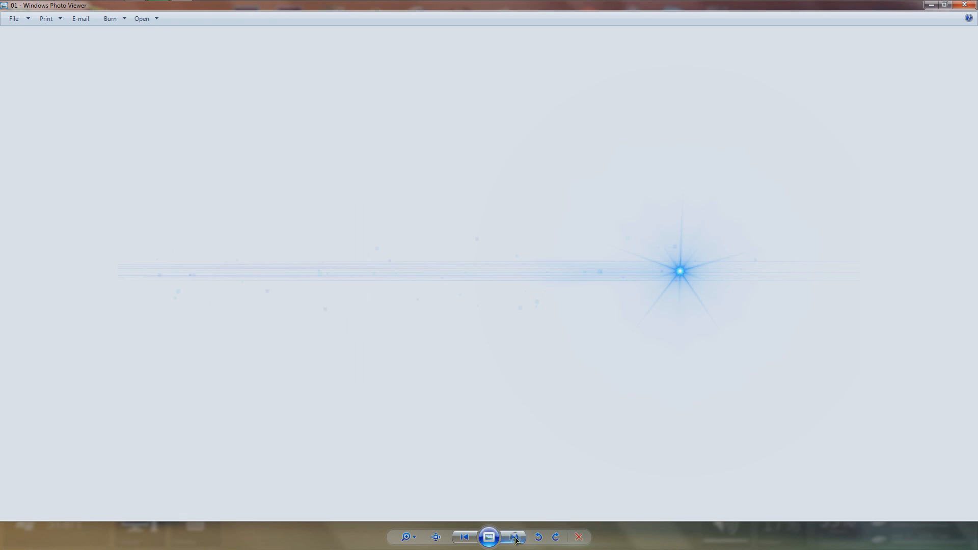
click(515, 540)
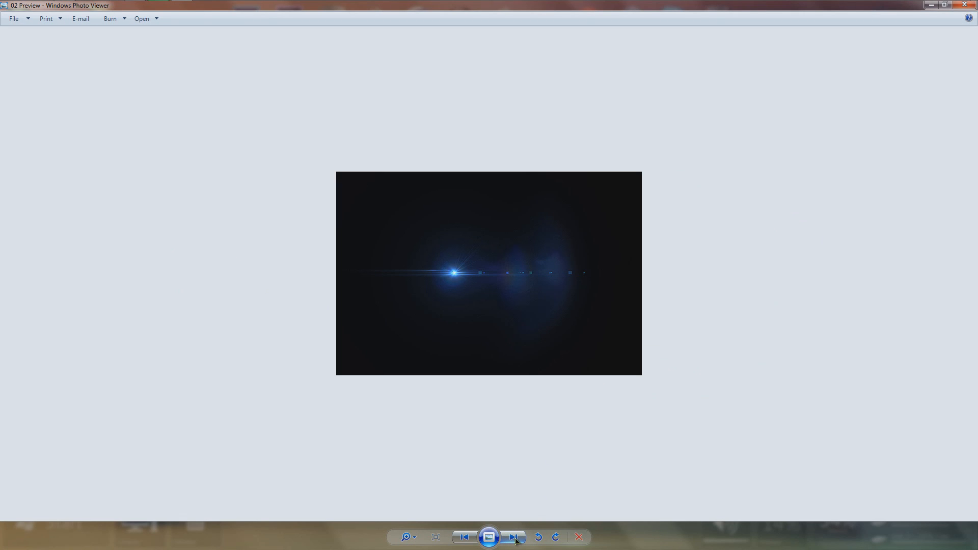
click(516, 540)
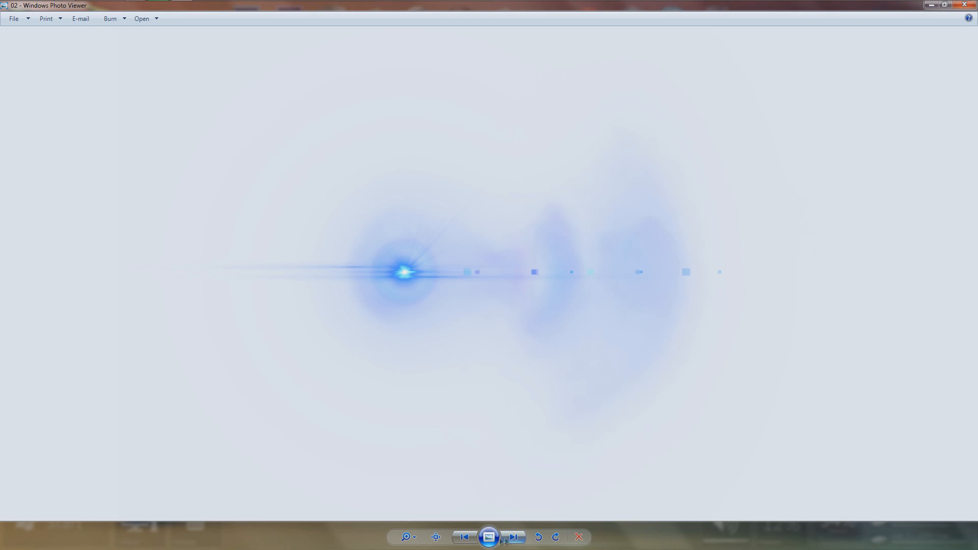
click(472, 539)
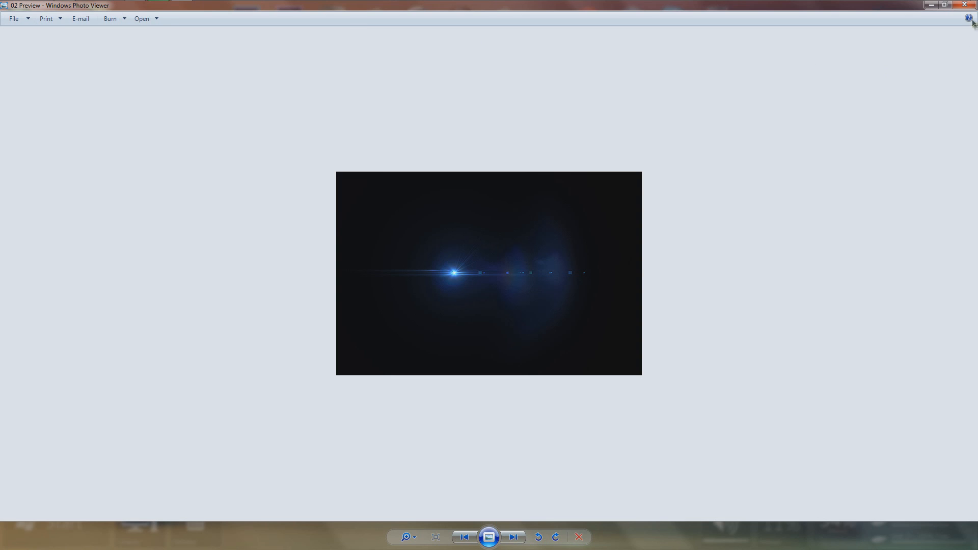
click(964, 5)
click(312, 220)
drag(313, 219, 256, 207)
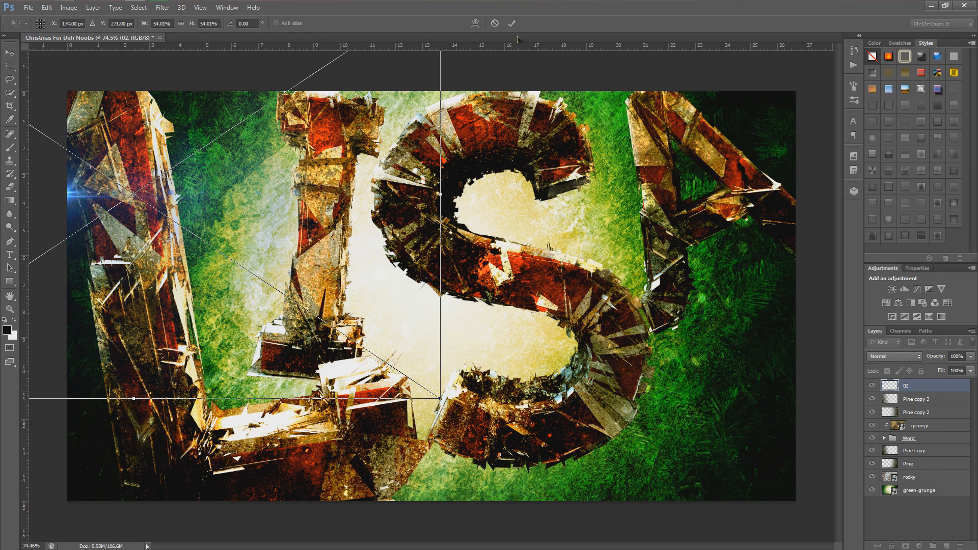
Enlarge flare 02 to 64.21% and position its glow on the canvas's left edge beside the upper part of the L.
drag(441, 400, 500, 435)
mouse_move(447, 298)
mouse_down()
mouse_move(471, 293)
mouse_move(451, 263)
mouse_move(461, 304)
mouse_move(457, 285)
mouse_up()
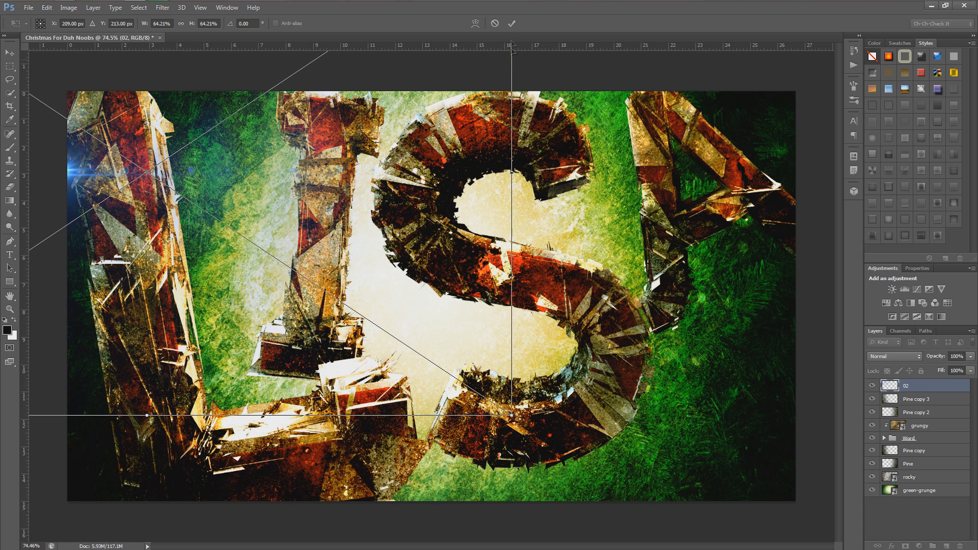
click(511, 24)
Set flare 02's blend mode to Linear Dodge (Add), comparing it with Screen.
click(895, 356)
click(891, 192)
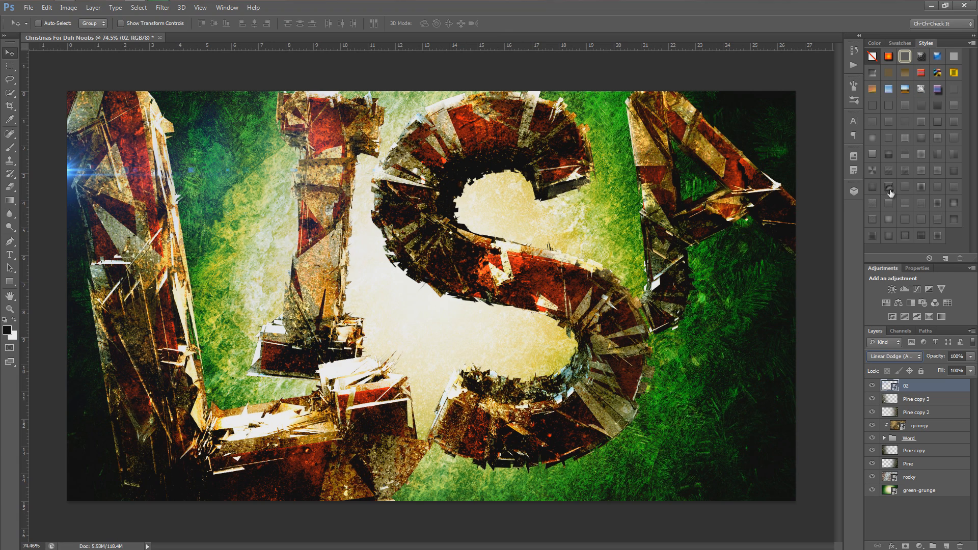
click(899, 355)
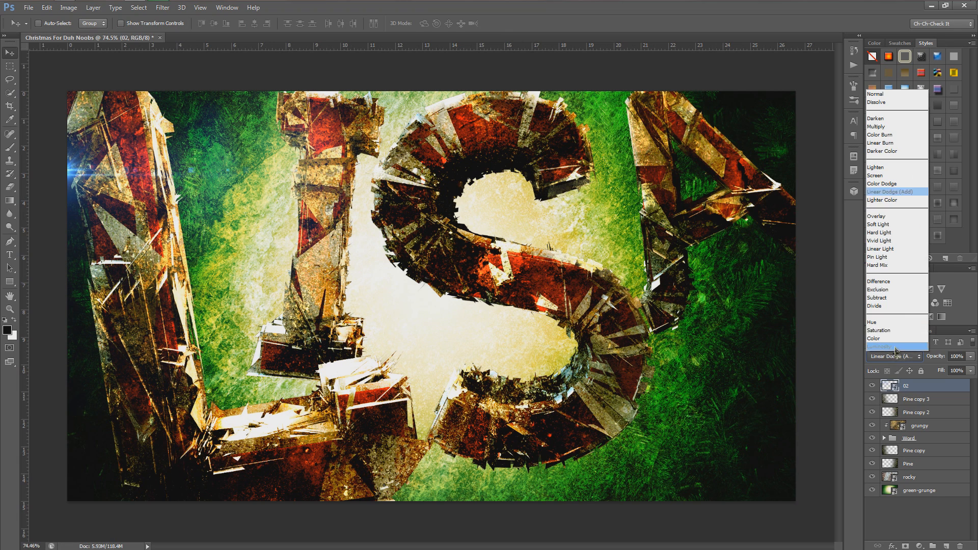
click(880, 181)
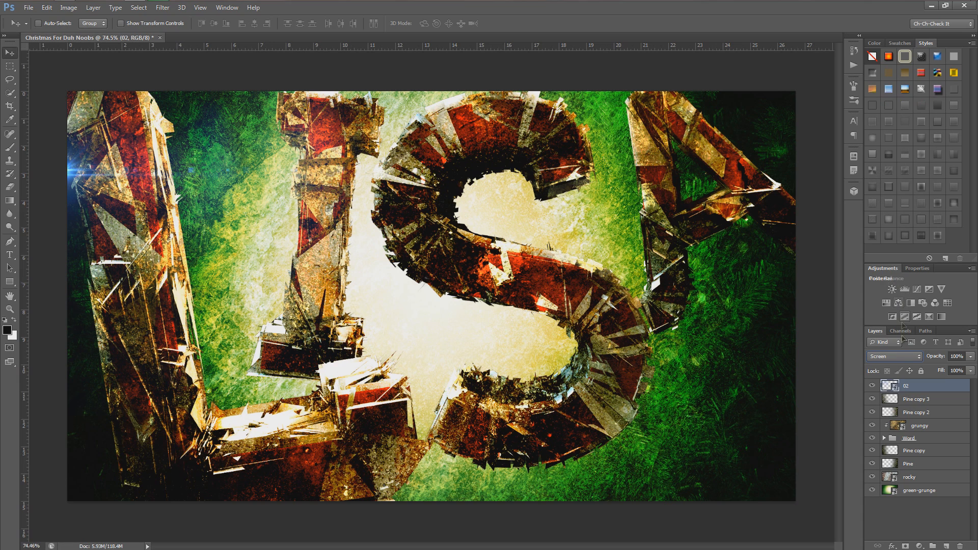
click(894, 356)
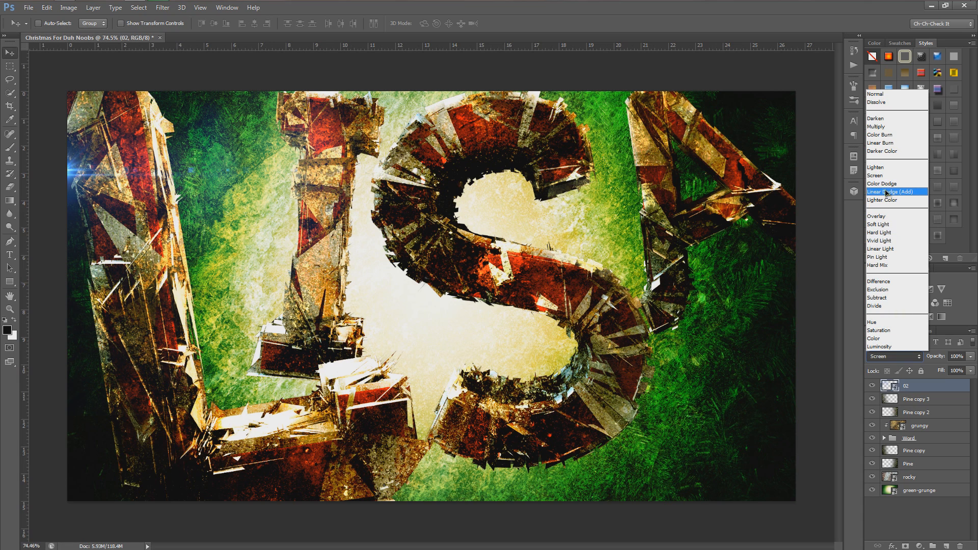
click(889, 192)
click(917, 517)
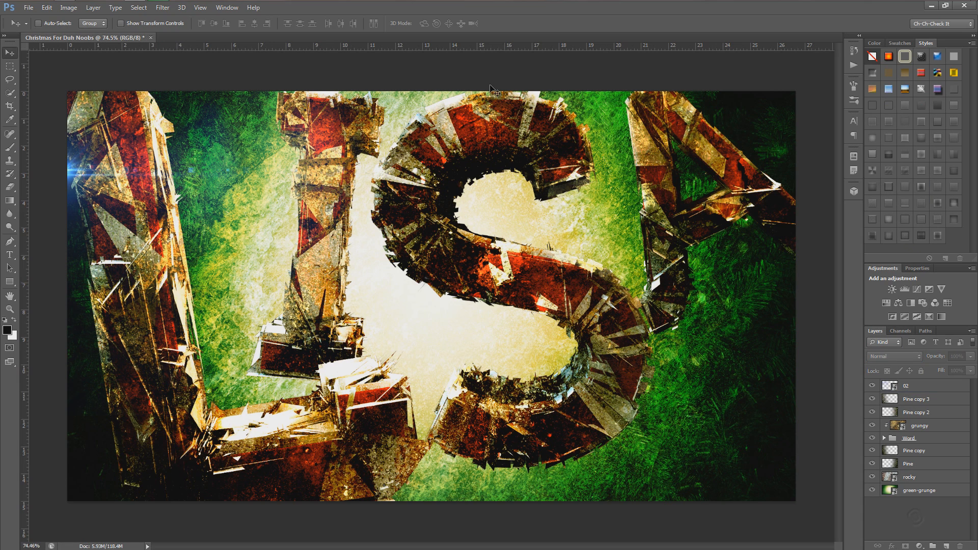
Place lens flare 22 from the Lens Flares folder at the canvas's right edge and set its blend mode to Linear Dodge (Add).
click(65, 7)
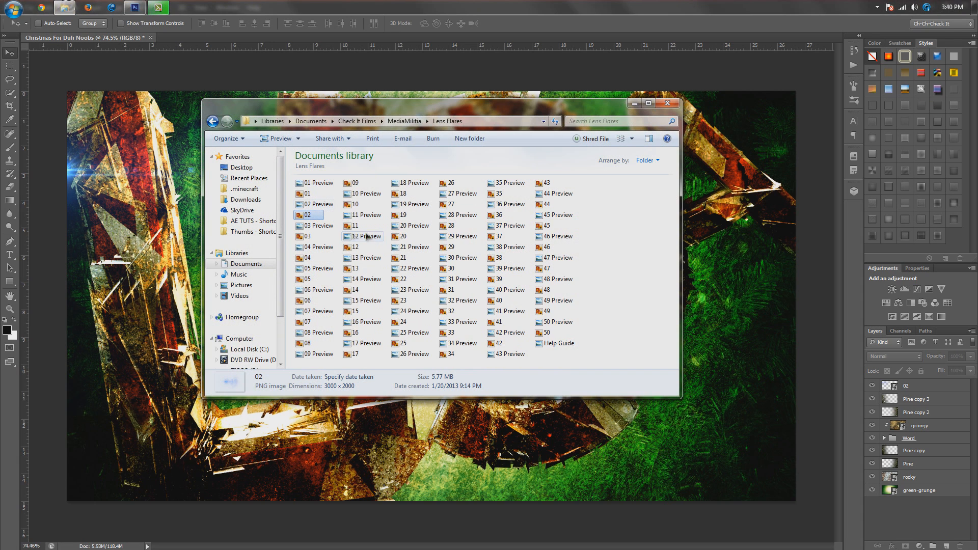
double_click(411, 213)
click(514, 541)
click(515, 540)
click(959, 6)
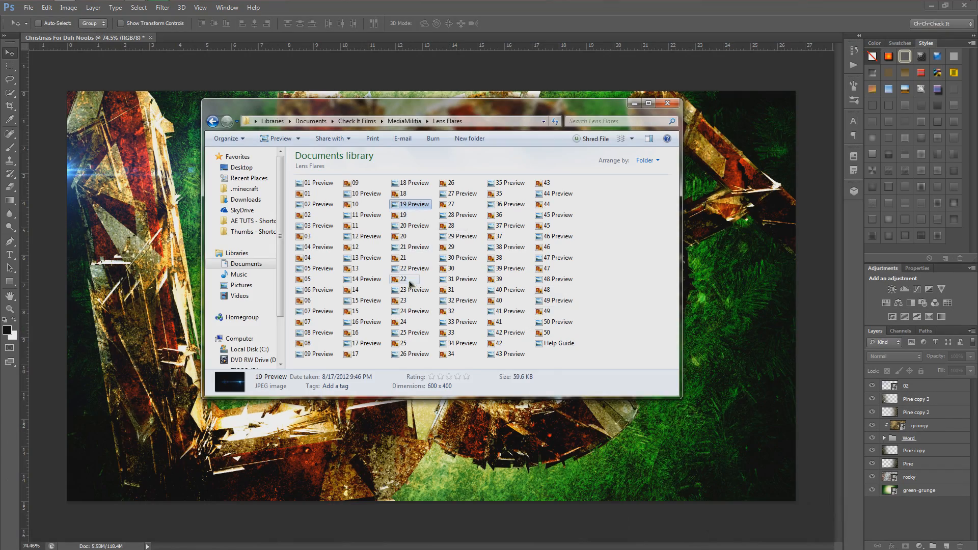
drag(408, 284, 733, 273)
drag(548, 255, 747, 255)
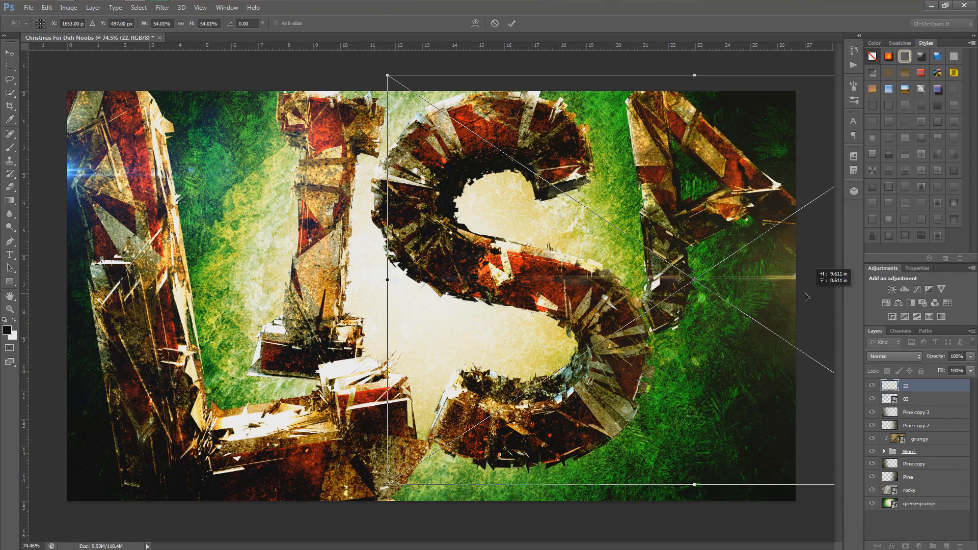
key(Return)
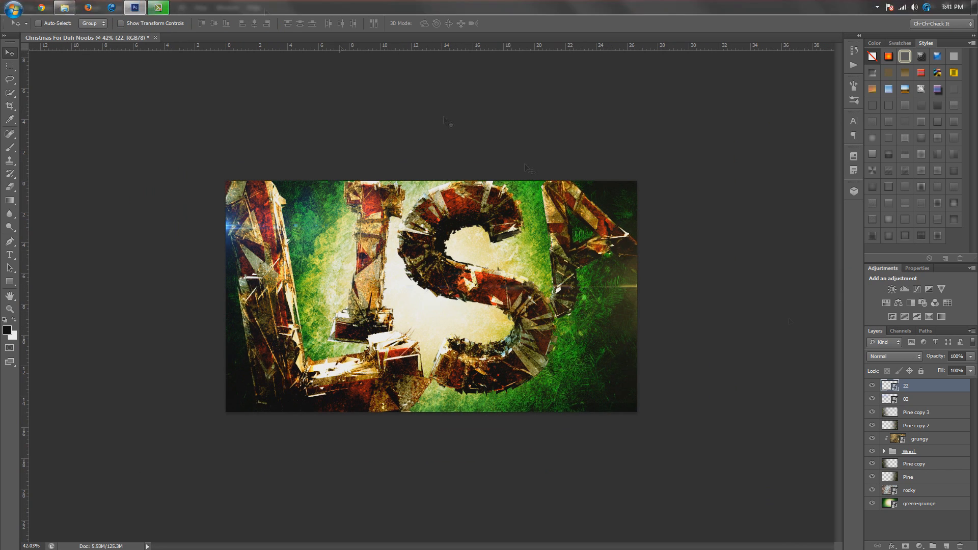
click(894, 356)
click(885, 194)
Browse the Lens Flares folder in different view modes, including Details, to examine the available flares.
key(alt+Tab)
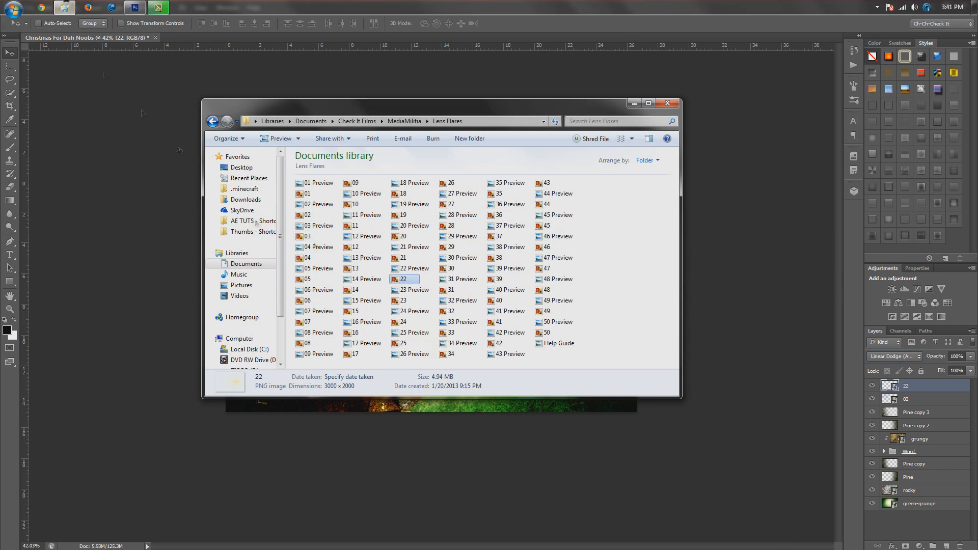
click(631, 140)
click(664, 97)
click(632, 139)
click(672, 156)
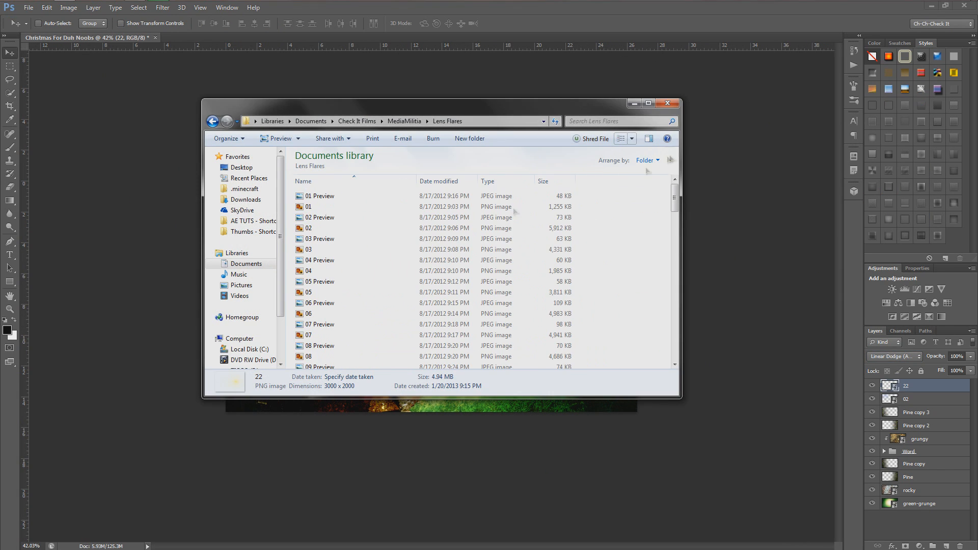
click(345, 245)
scroll(337, 250, down, 5)
click(326, 257)
scroll(321, 260, down, 5)
click(316, 266)
click(633, 139)
click(671, 168)
click(633, 139)
click(635, 125)
click(633, 140)
drag(634, 139, 640, 51)
drag(675, 224, 674, 335)
Place lens flare 42 over the lower middle of the artwork and set its blend mode to Linear Dodge (Add).
double_click(478, 239)
click(963, 6)
click(554, 248)
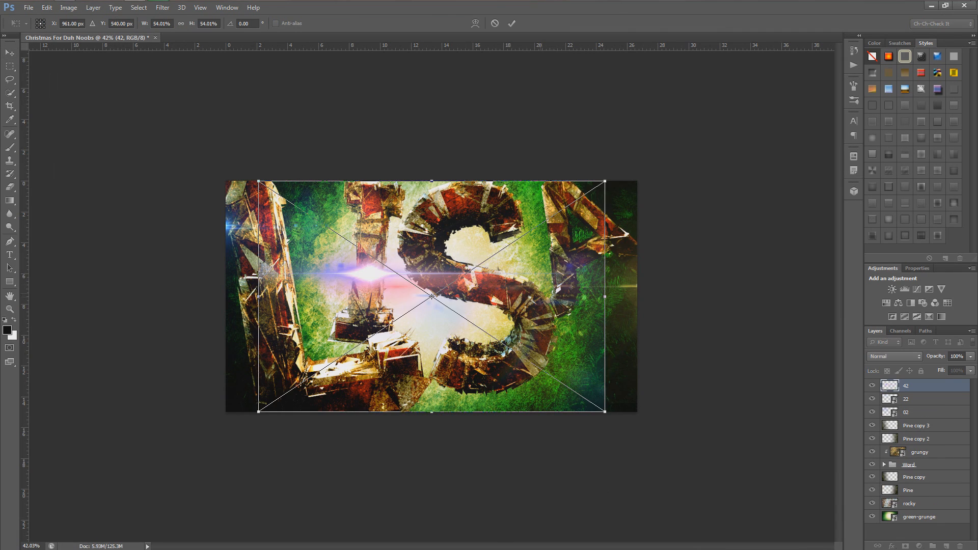
mouse_move(552, 304)
mouse_down()
mouse_move(579, 304)
mouse_move(586, 348)
mouse_move(575, 356)
mouse_move(590, 358)
mouse_up()
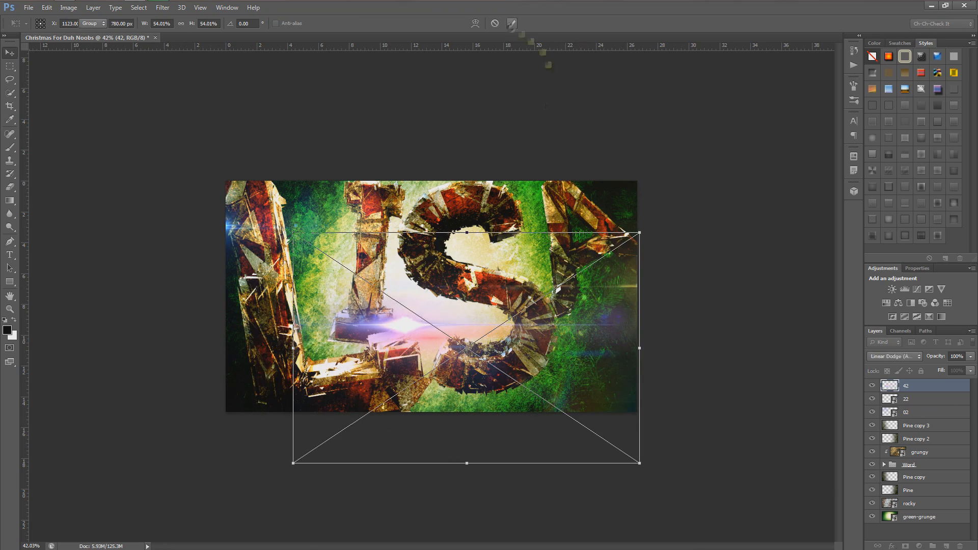
click(511, 23)
scroll(561, 168, up, 2)
click(888, 357)
click(886, 192)
Enlarge flare 42 to about 78.6% and move its glow onto the base of the letter I.
mouse_move(398, 337)
mouse_down()
mouse_move(384, 331)
mouse_move(374, 365)
mouse_up()
scroll(345, 373, down, 2)
key(ctrl+t)
drag(598, 487, 658, 523)
key(Return)
drag(572, 374, 567, 338)
scroll(731, 348, down, 3)
scroll(731, 348, up, 8)
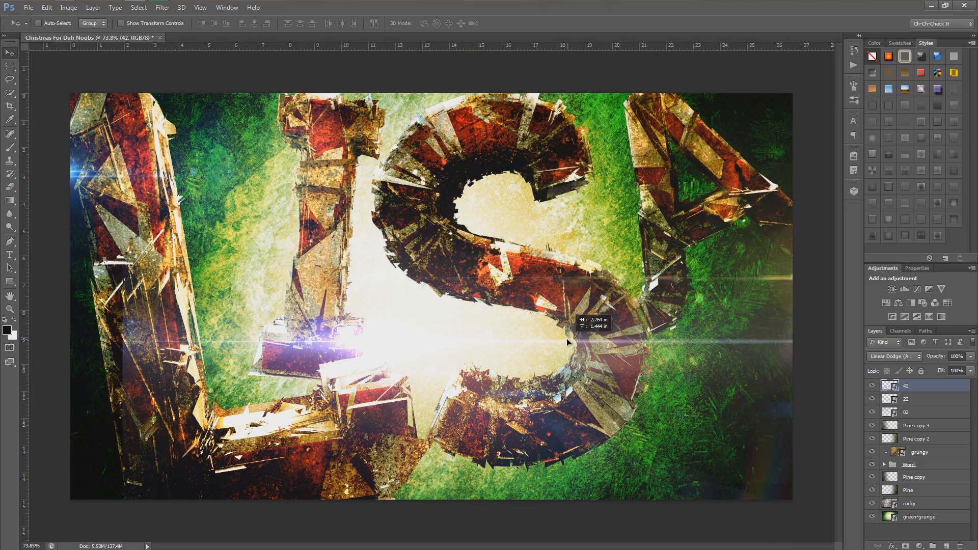
Rotate flare 42 to -4.62° and move its glow down and left below the base of the letter I.
key(ctrl+t)
scroll(567, 338, down, 3)
drag(798, 455, 804, 431)
drag(713, 436, 673, 456)
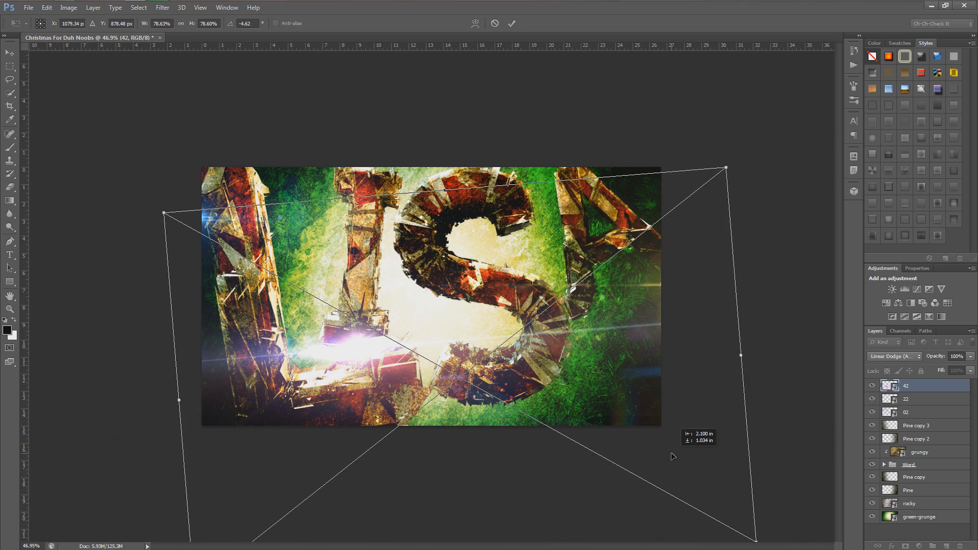
click(512, 23)
Rotate flare 42 to -0.22° and shift it right so its glow sits level at the base of the letter I.
key(ctrl+t)
drag(810, 433, 805, 453)
drag(708, 405, 720, 409)
drag(792, 420, 790, 427)
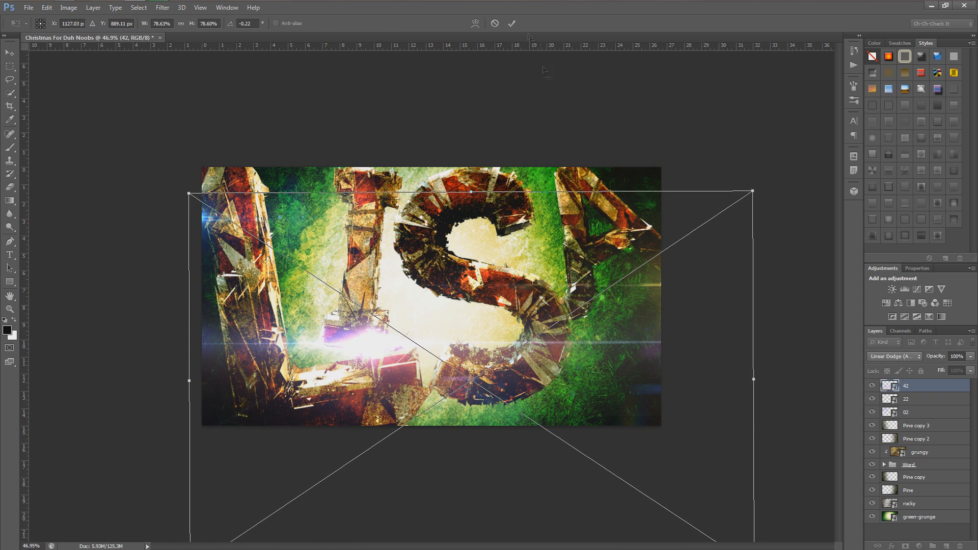
click(512, 23)
Move flare 22 up and right so its glow sits at the artwork's right edge beside the tip of the letter A.
click(915, 402)
drag(661, 290, 595, 232)
scroll(651, 328, down, 2)
scroll(651, 328, up, 4)
drag(677, 208, 745, 198)
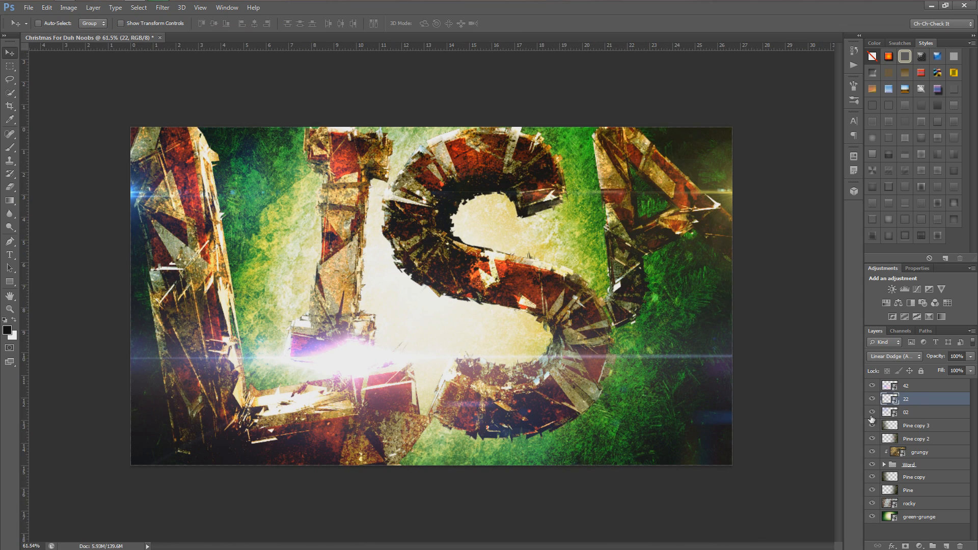
Move flare 02 slightly upward along the artwork's left edge beside the letter L.
click(913, 387)
click(913, 410)
drag(136, 195, 143, 164)
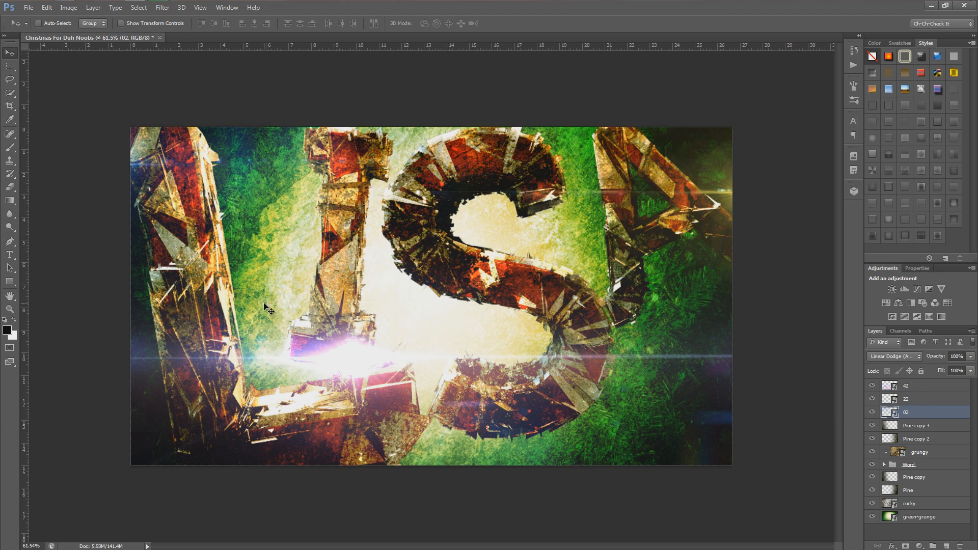
scroll(265, 307, down, 3)
scroll(372, 326, up, 2)
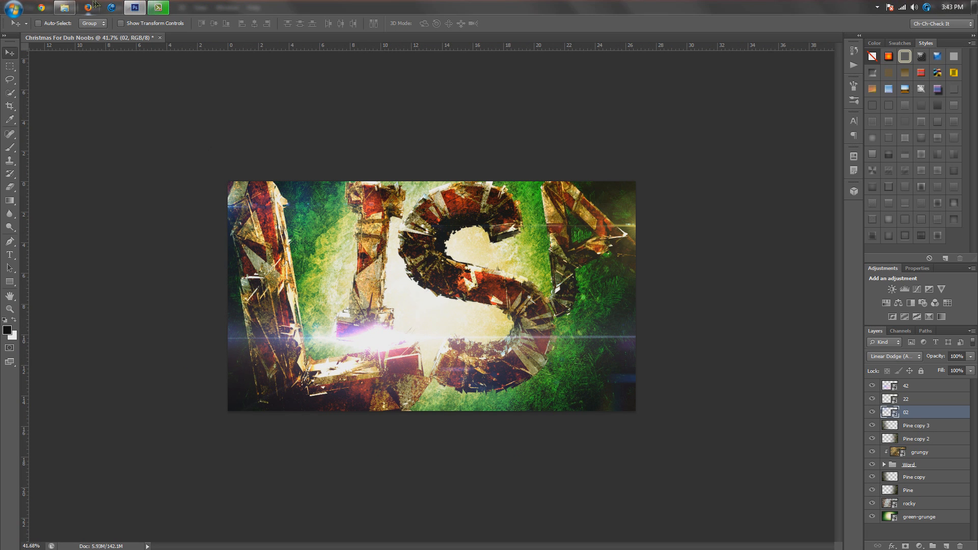
Place lens flare 06 from the Lens Flares folder over the middle of the artwork.
click(135, 7)
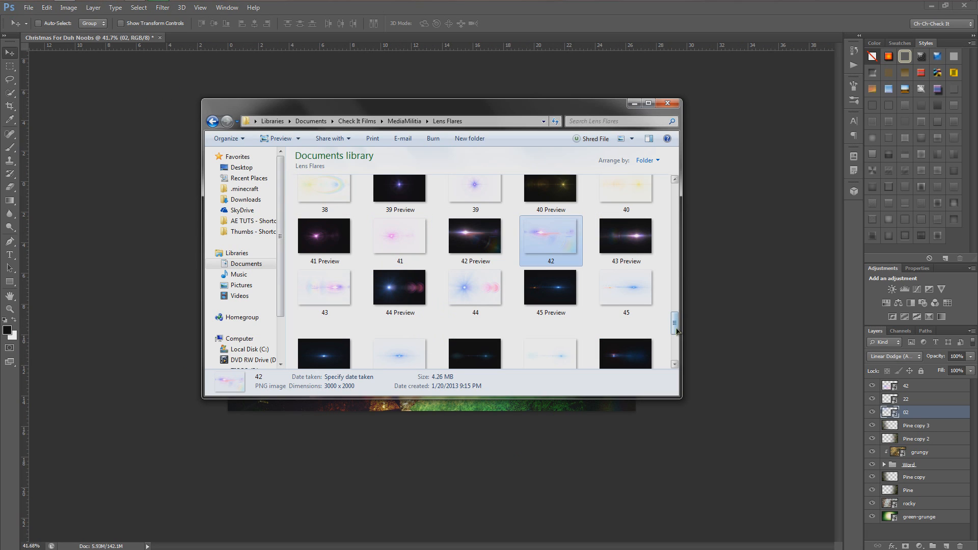
scroll(687, 248, up, 5)
drag(684, 245, 688, 206)
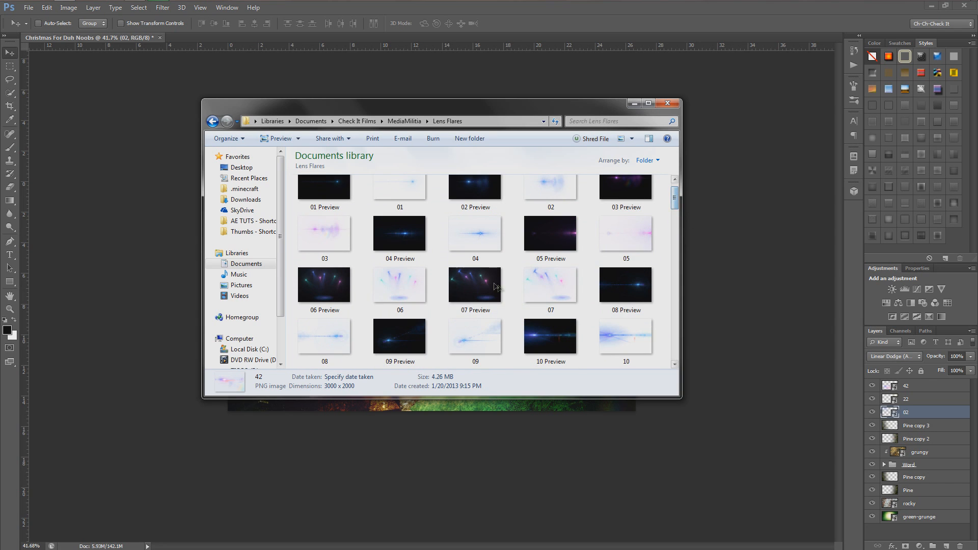
click(476, 278)
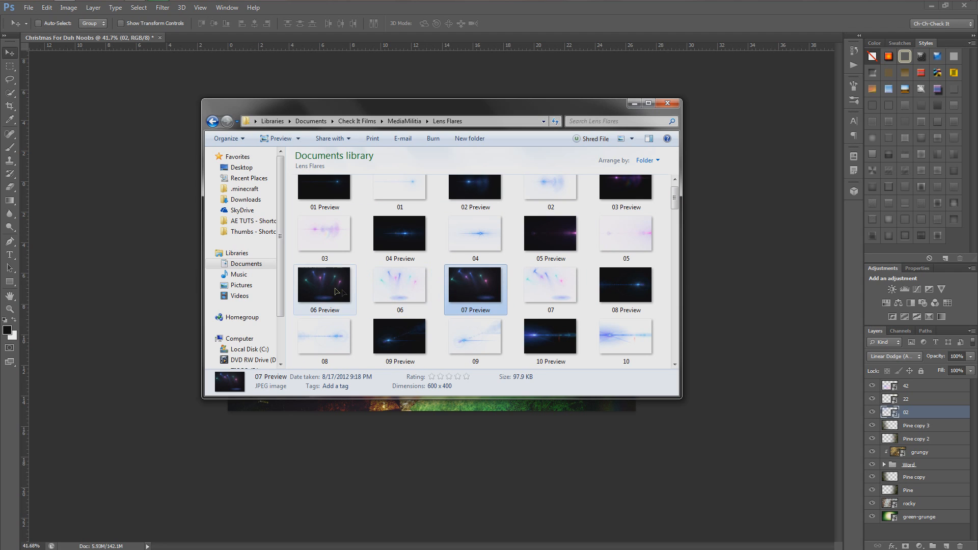
drag(391, 283, 720, 278)
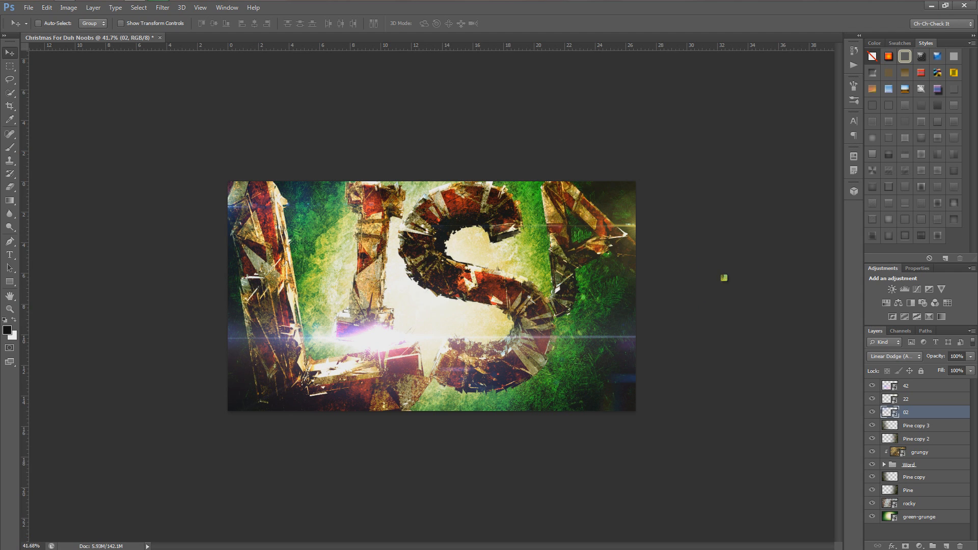
drag(539, 290, 535, 298)
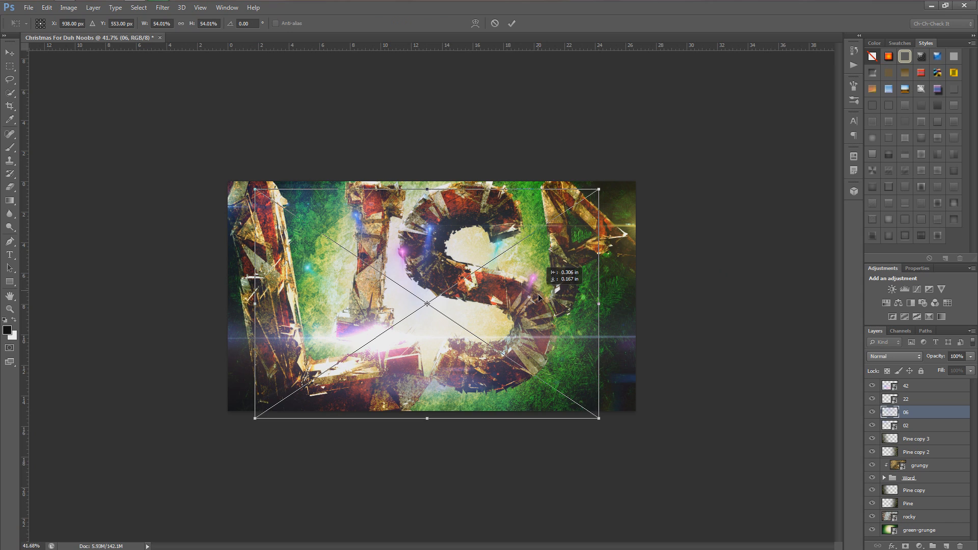
Enlarge flare 06 to about 84% and position it so its colored lights spread across the whole artwork.
key(ctrl+t)
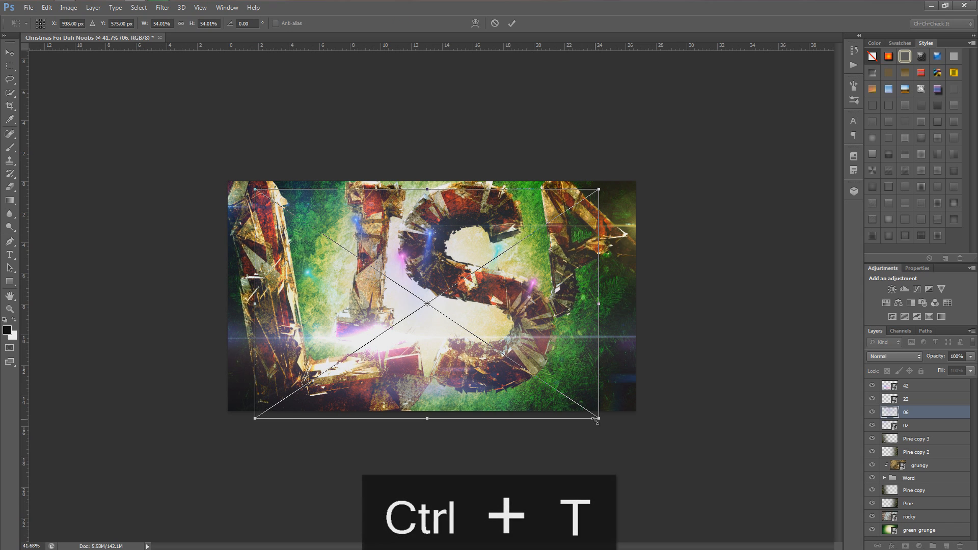
drag(599, 421, 695, 481)
drag(624, 370, 613, 390)
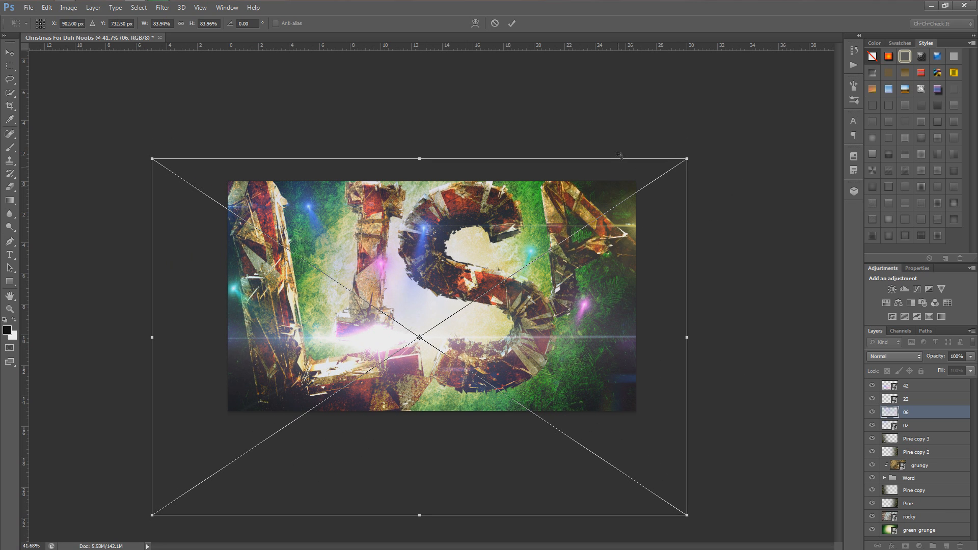
click(513, 24)
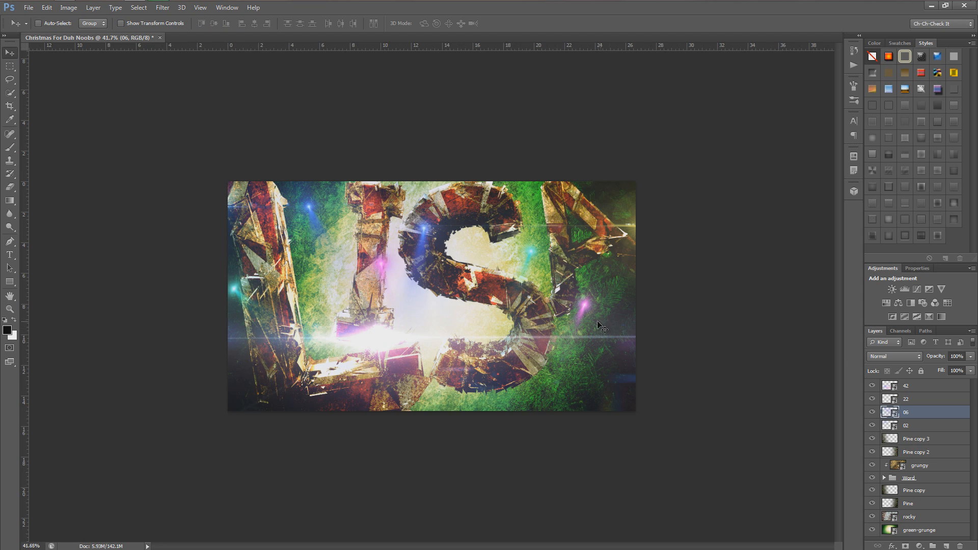
scroll(593, 320, up, 2)
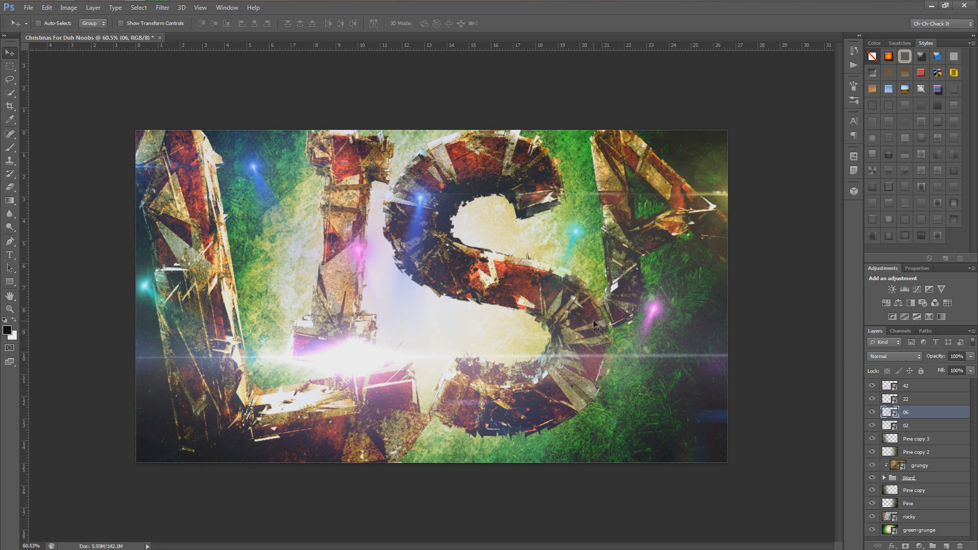
Set flare 06's blend mode to Linear Dodge (Add) and move its layer between Pine and rocky.
click(895, 359)
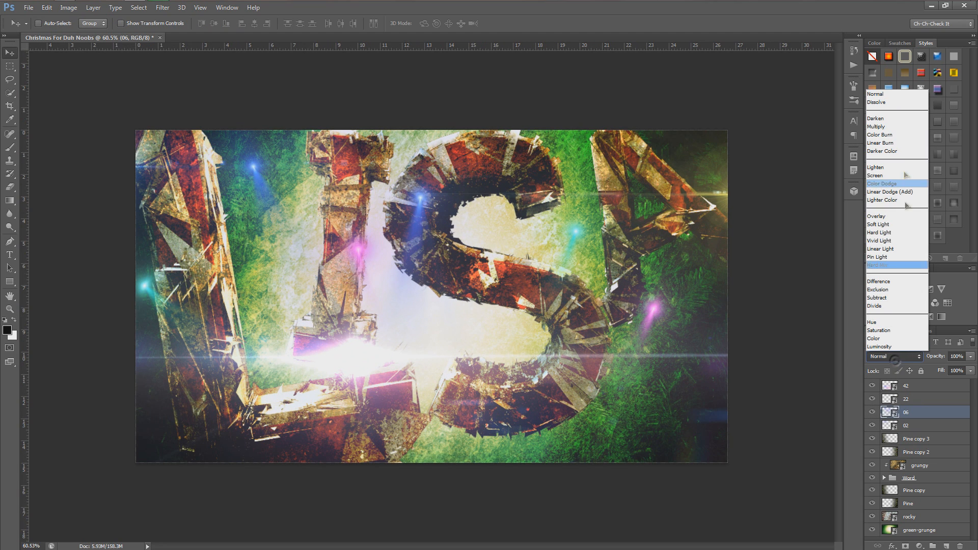
click(886, 224)
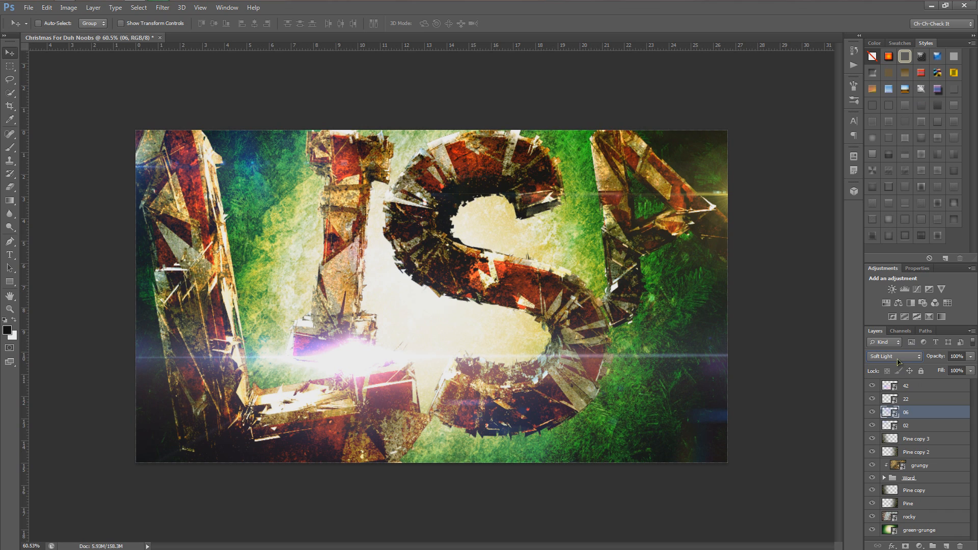
scroll(899, 362, up, 1)
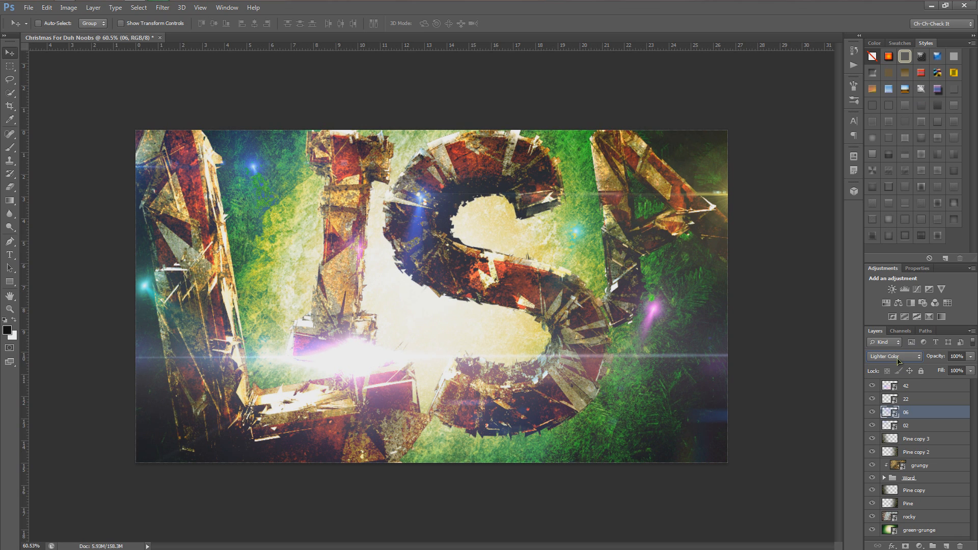
scroll(898, 361, down, 7)
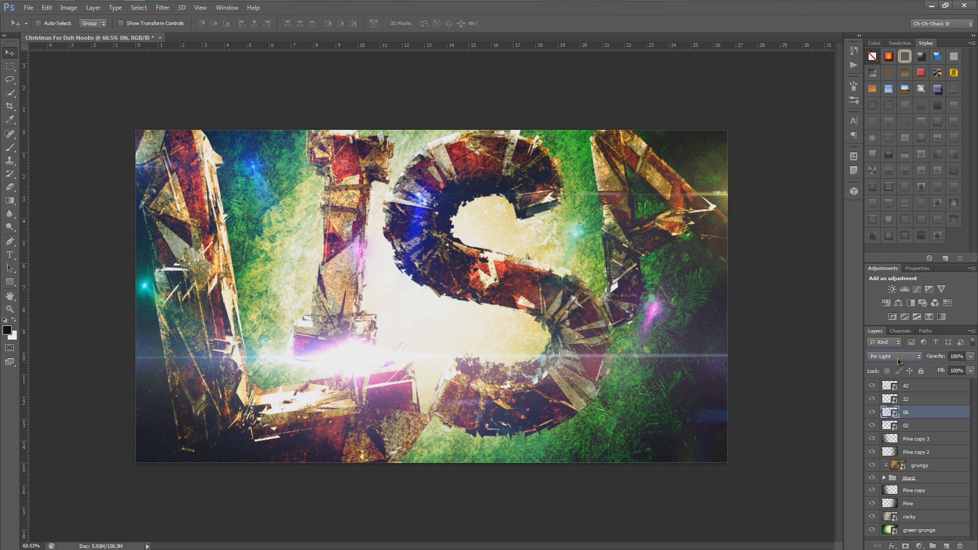
scroll(900, 361, up, 7)
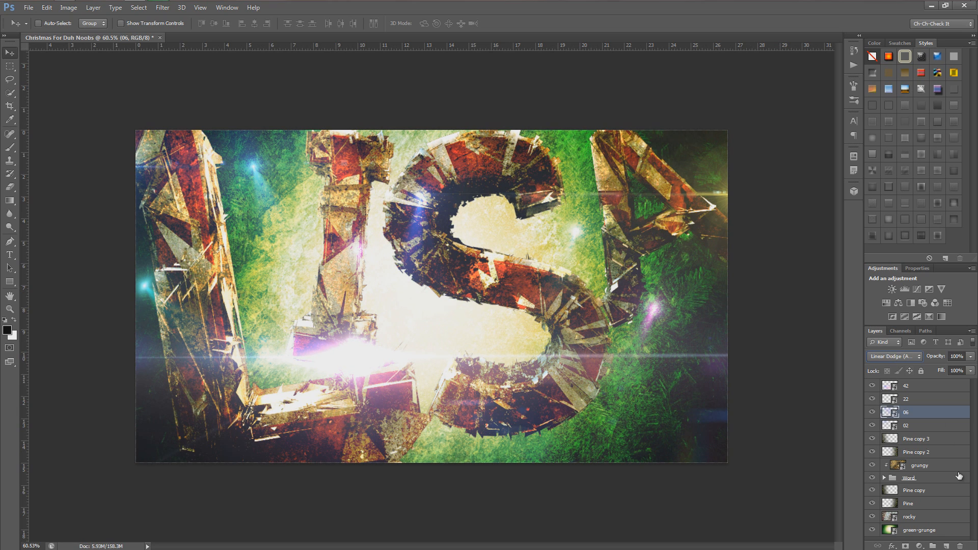
drag(920, 414, 942, 511)
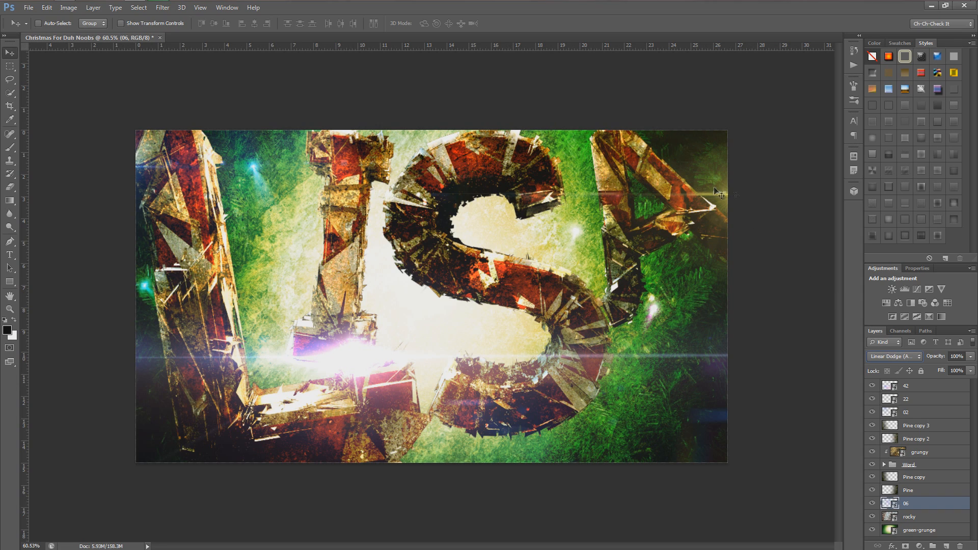
Set flare 02's blend mode to Screen and nudge it left off the artwork's edge.
click(912, 413)
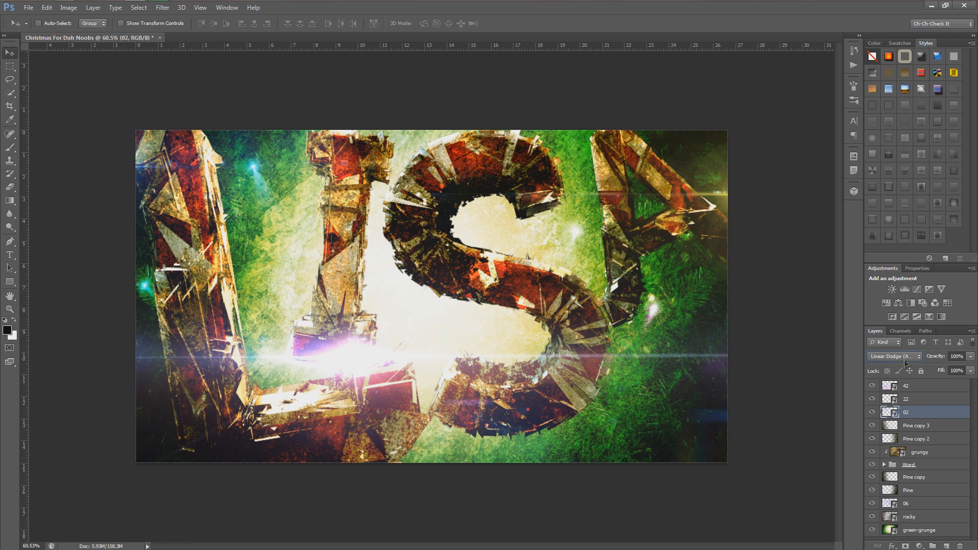
click(905, 356)
click(891, 167)
drag(124, 163, 104, 161)
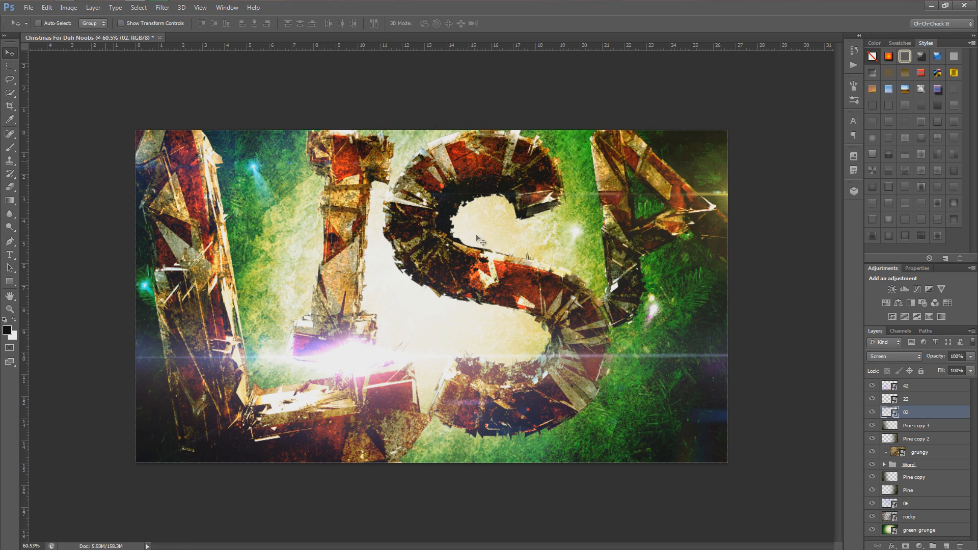
Set flare 22's blend mode to Screen and move it right, past the artwork's edge beside the letter A.
click(917, 400)
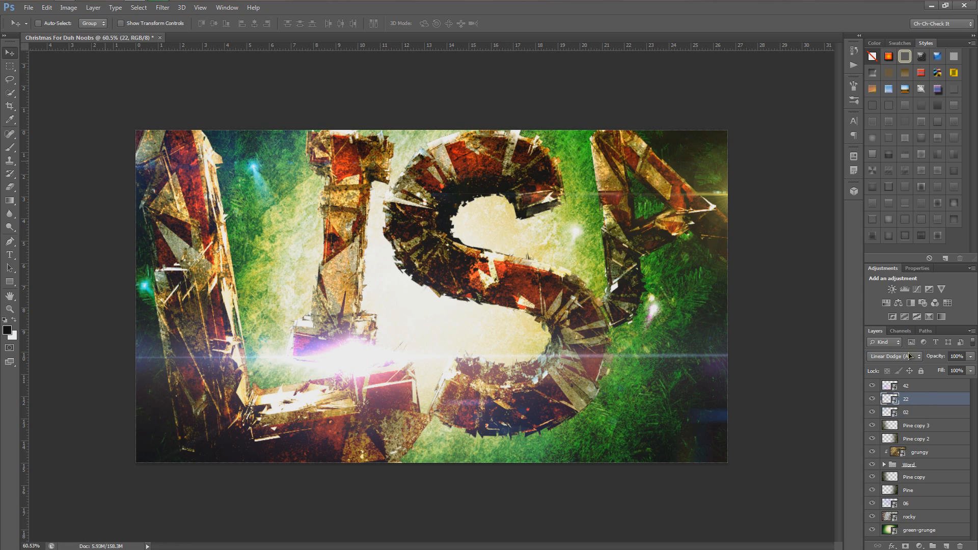
click(913, 356)
click(889, 175)
mouse_move(748, 190)
mouse_down()
mouse_move(766, 189)
mouse_move(756, 192)
mouse_up()
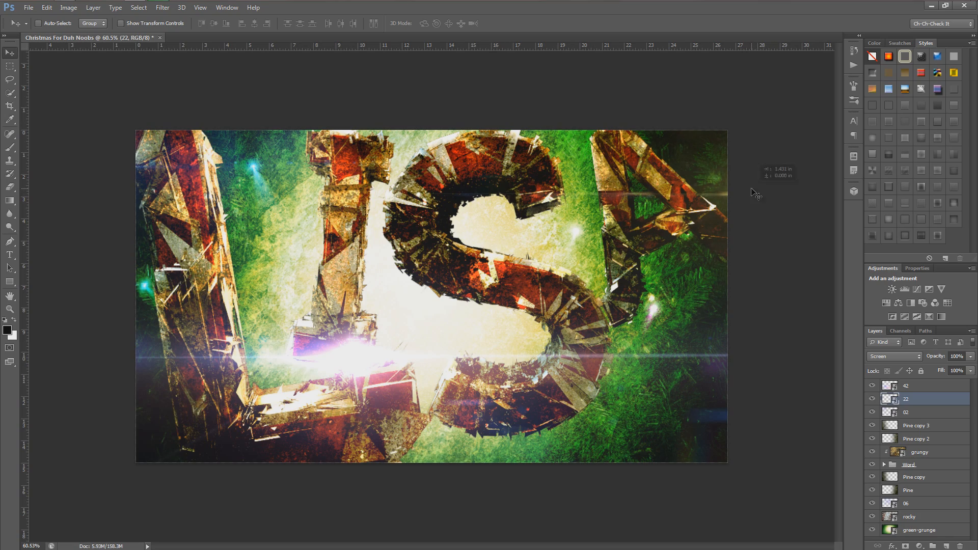
scroll(761, 239, down, 5)
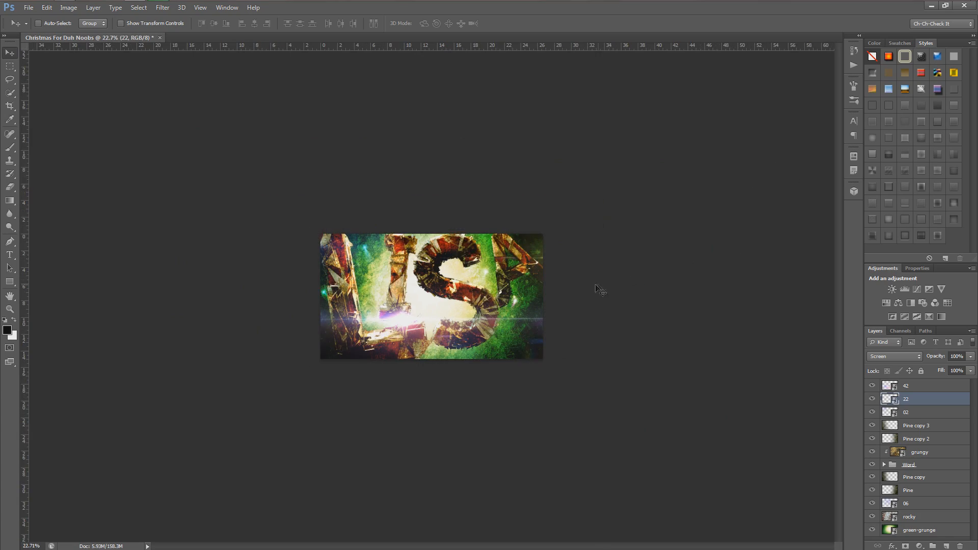
scroll(600, 289, up, 5)
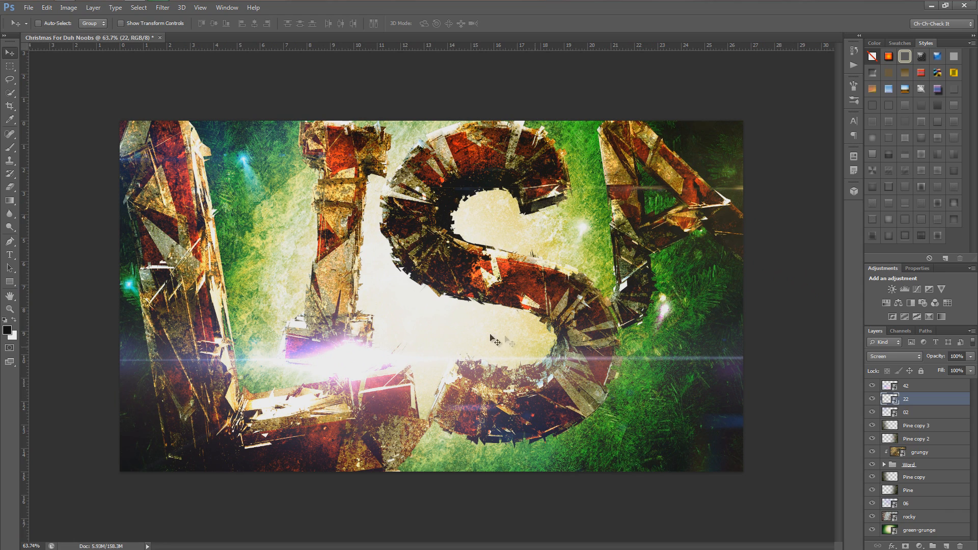
Nudge flare 42 slightly to the right at the base of the letter I.
click(906, 385)
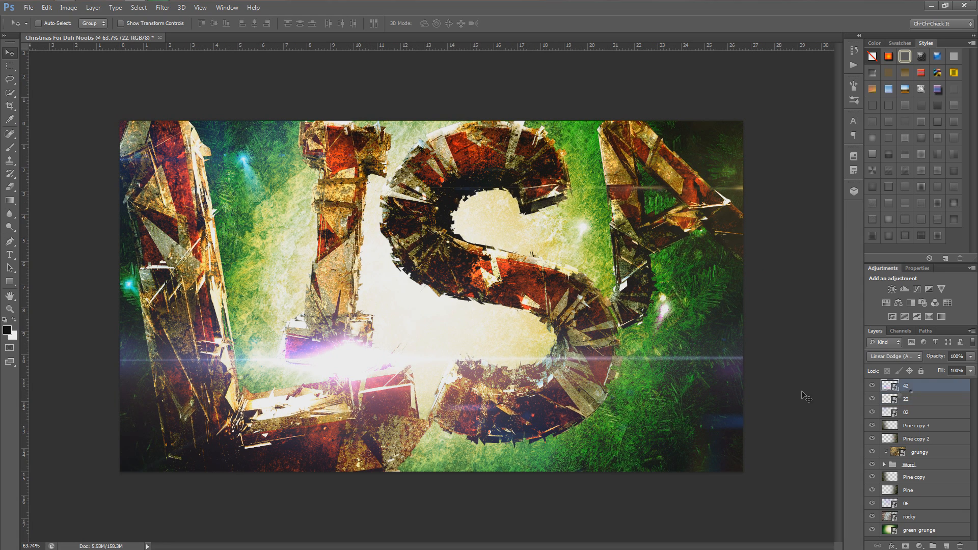
drag(363, 374, 371, 374)
scroll(607, 376, down, 3)
scroll(606, 376, up, 3)
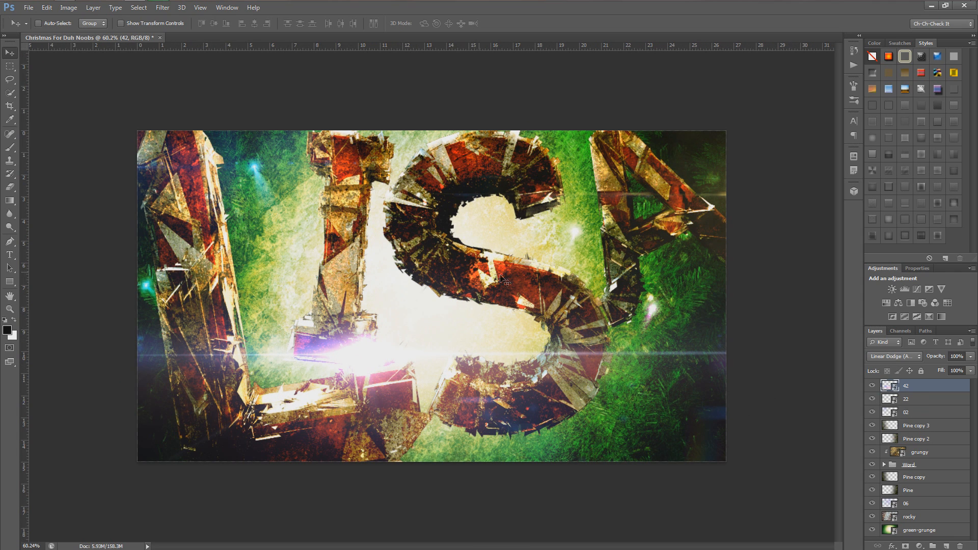
Group all layers from 42 down to green-grunge and name the group Errythang.
shift+click(923, 533)
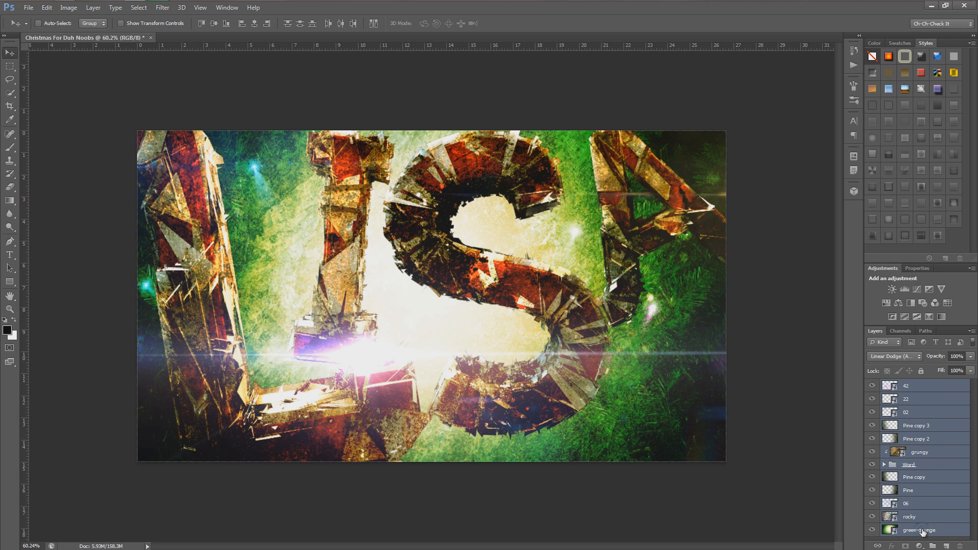
drag(919, 533, 933, 545)
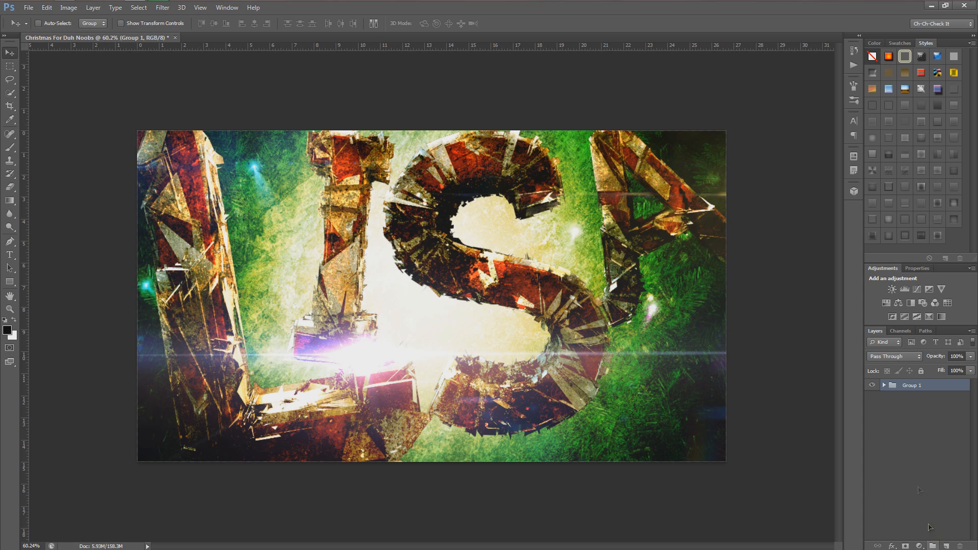
double_click(916, 386)
text(Errythang)
key(Return)
Duplicate the Errythang group, hide the original, and merge the copy into a single layer.
drag(923, 387, 946, 546)
click(872, 398)
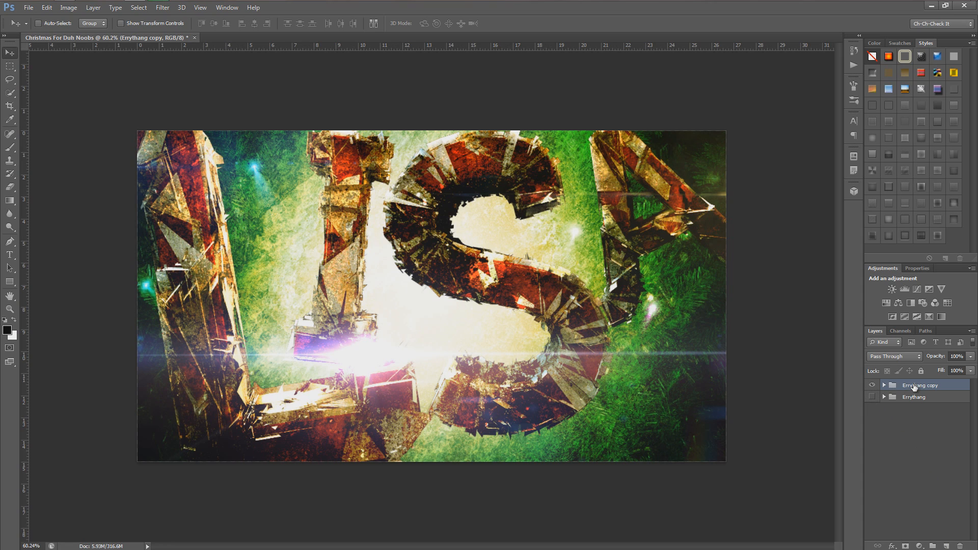
key(ctrl+shift+e)
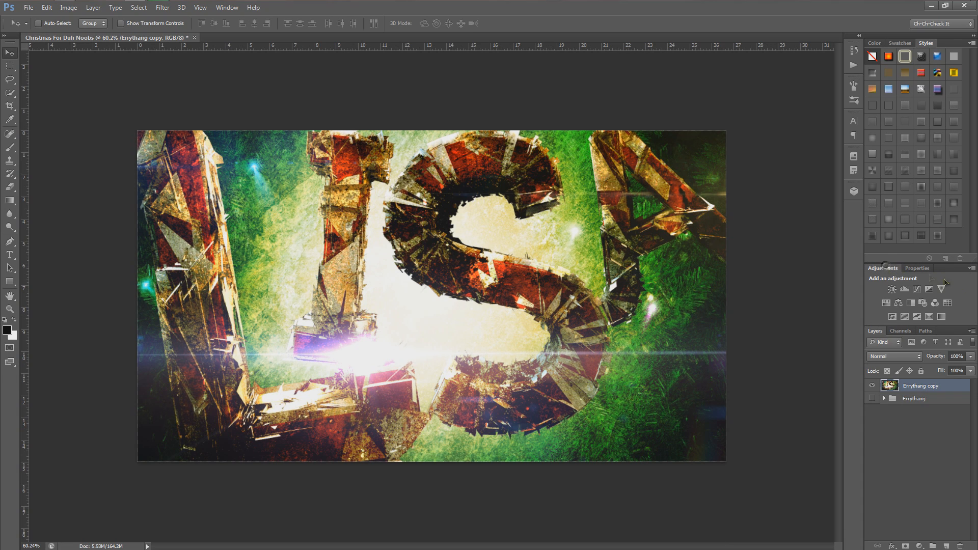
Add a Gradient Map adjustment above the Errythang copy layer using the red-to-green preset, and reverse the gradient.
click(942, 317)
click(962, 304)
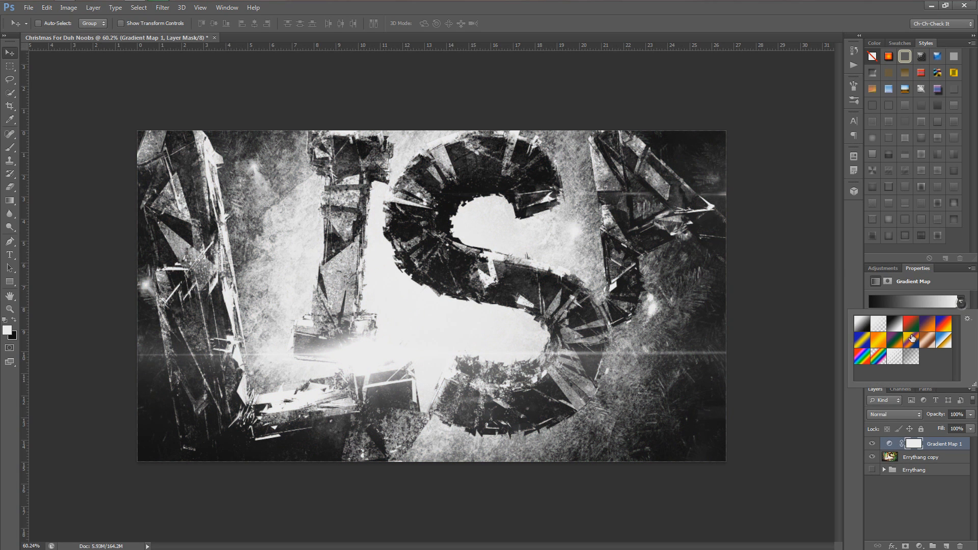
click(911, 326)
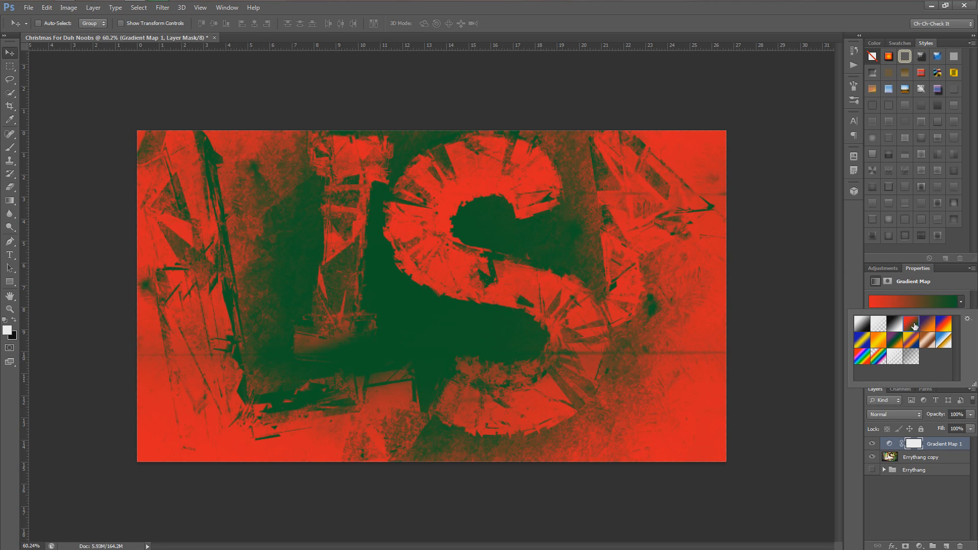
click(962, 304)
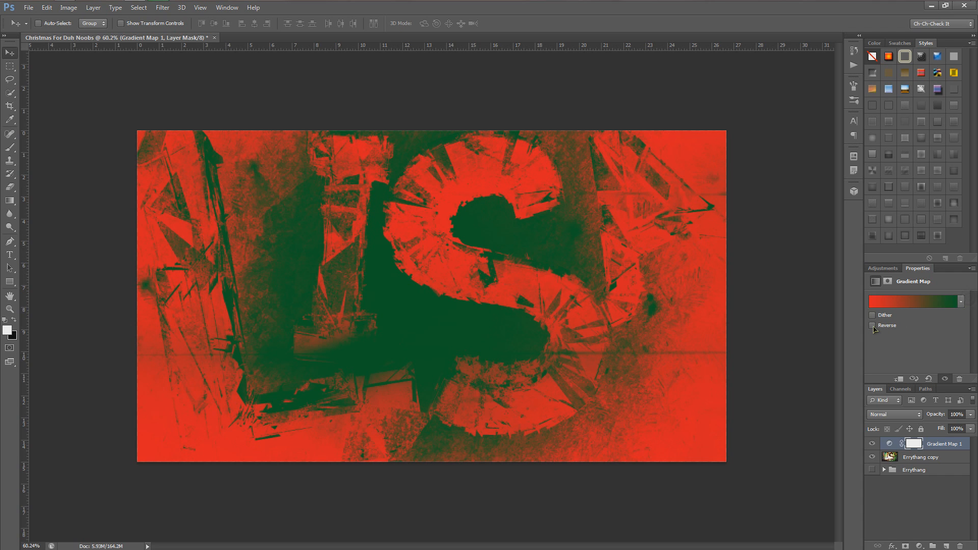
click(873, 325)
Compare blend modes for the Gradient Map layer, from Overlay through Saturation, and settle on Color Dodge.
click(891, 415)
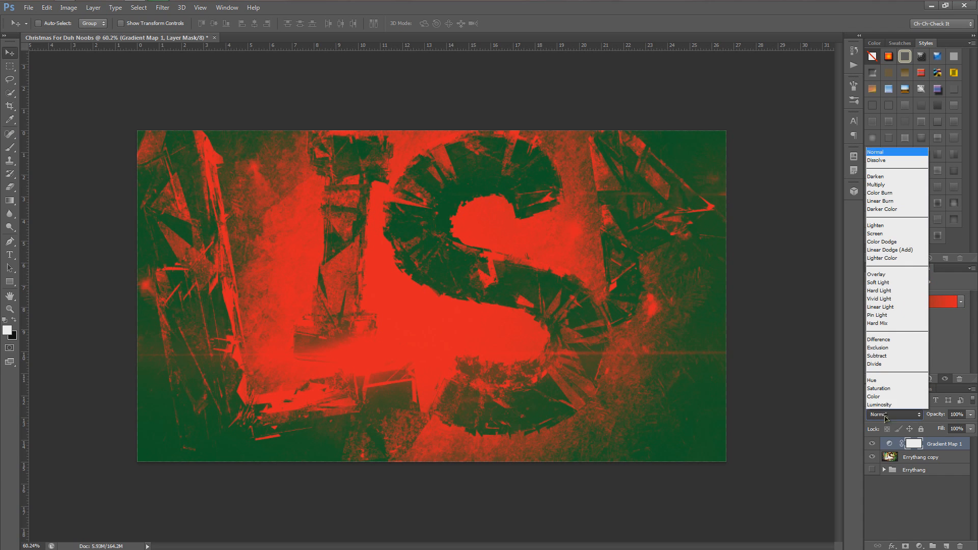
click(894, 277)
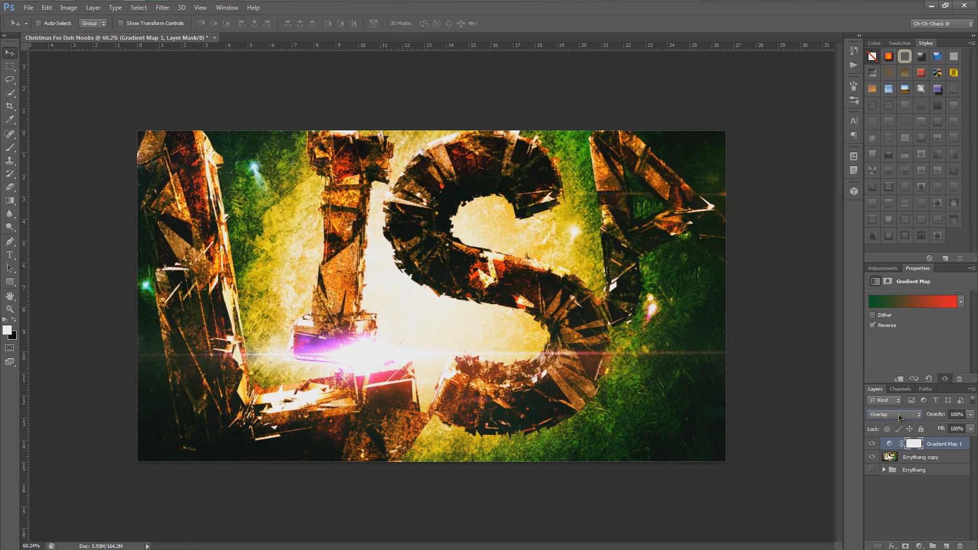
key(Down)
key(Down)
key(Down)
key(Down)
key(Down)
key(Down)
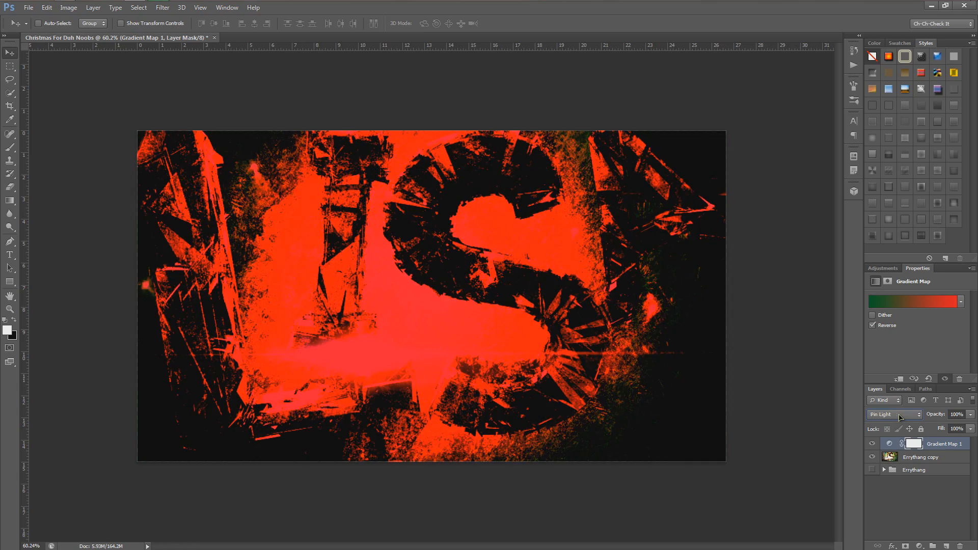
key(Down)
key(Down)
key(Down)
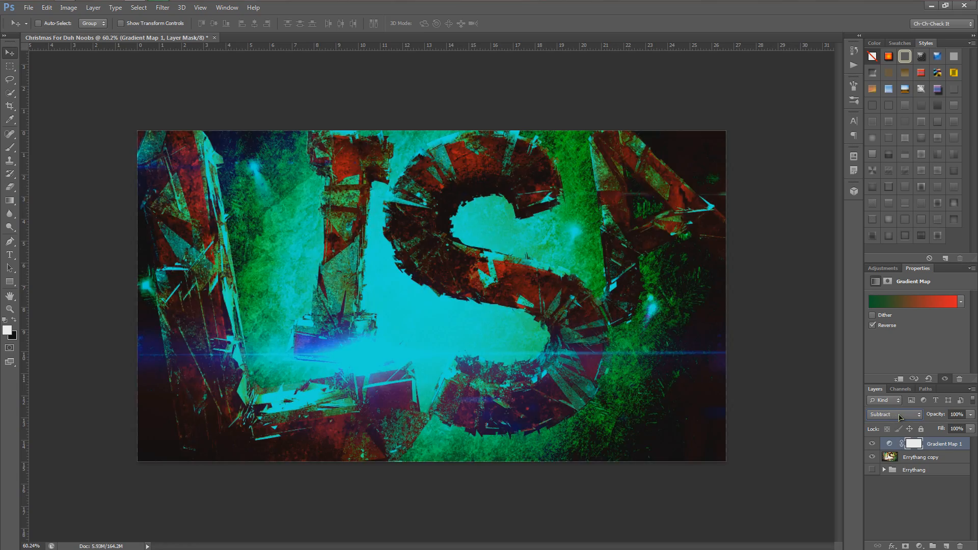
key(Up)
key(Down)
key(Down)
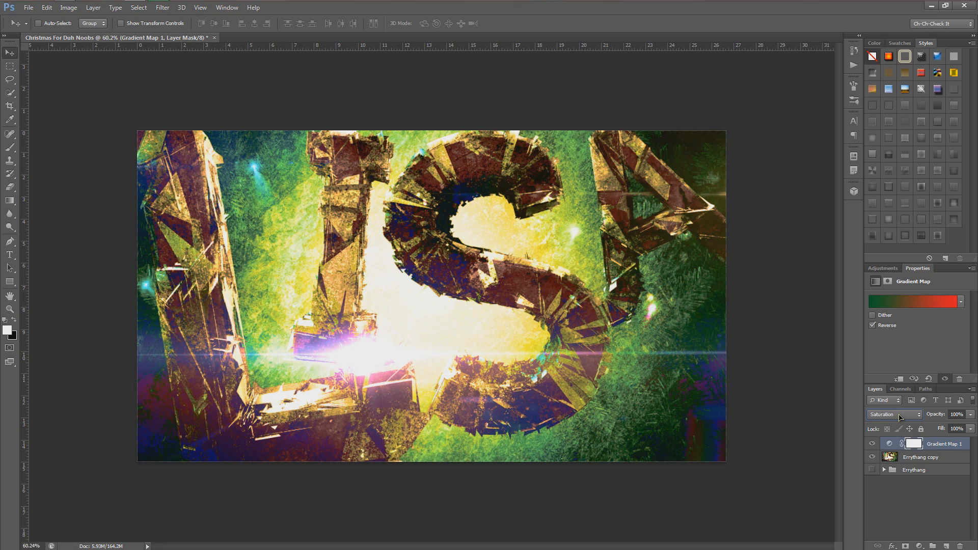
key(Up)
key(Up)
key(Up)
key(Up)
key(Up)
key(Up)
key(Up)
key(Up)
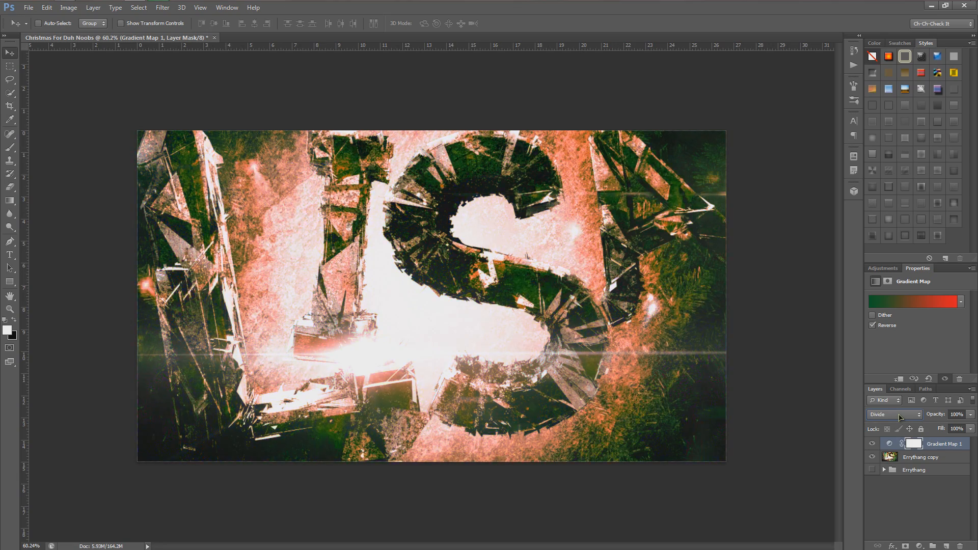
key(Up)
key(Up)
key(Up)
key(Up)
key(Up)
key(Up)
key(Up)
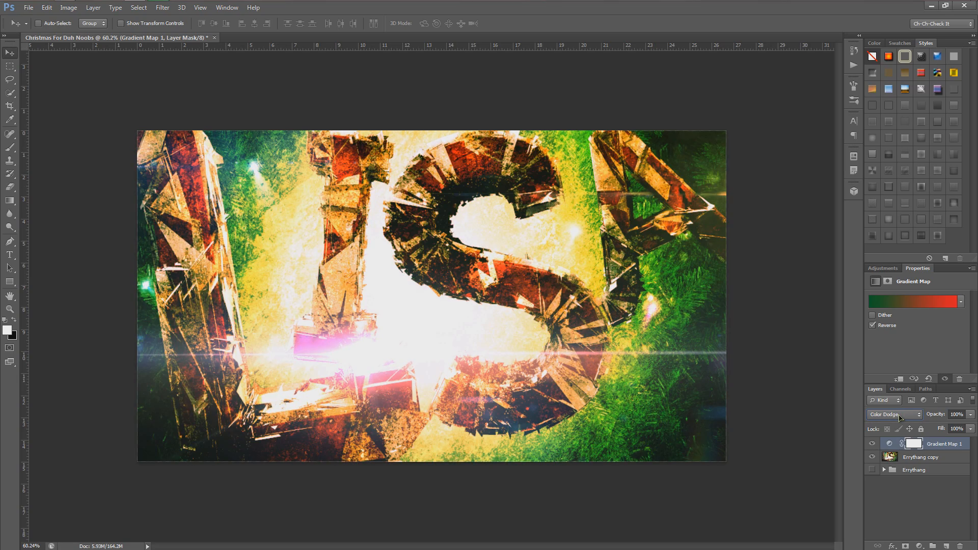
Deselect all layers and examine the color-graded artwork at a closer view.
click(921, 506)
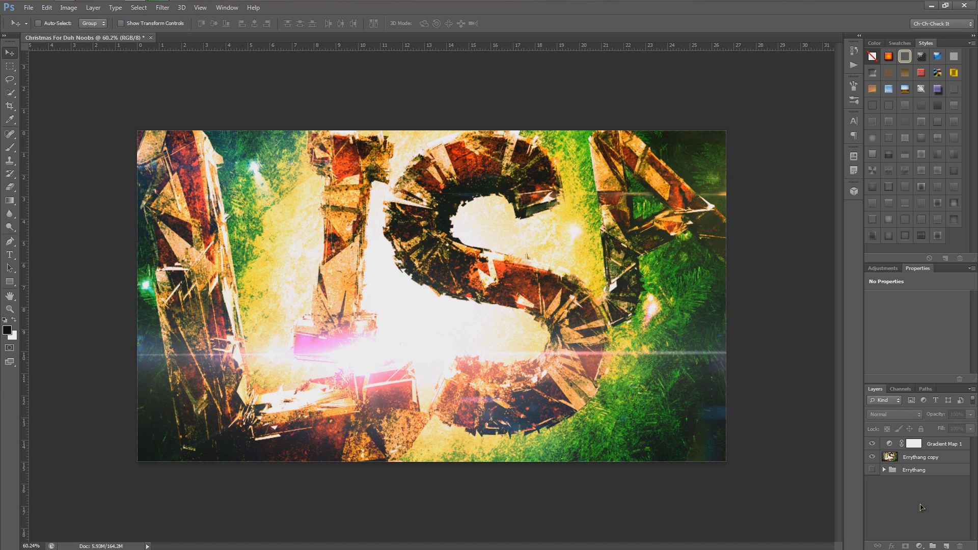
click(506, 229)
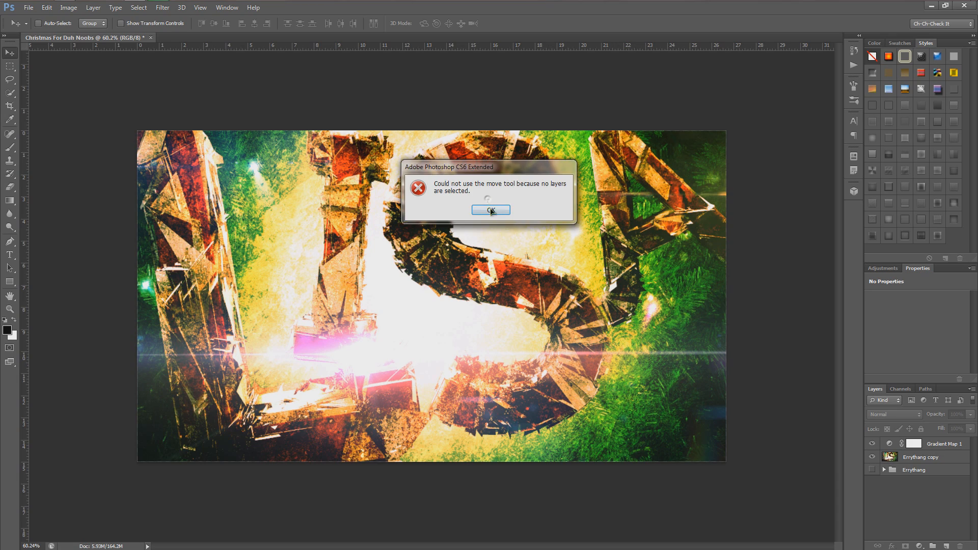
click(491, 211)
scroll(516, 224, up, 3)
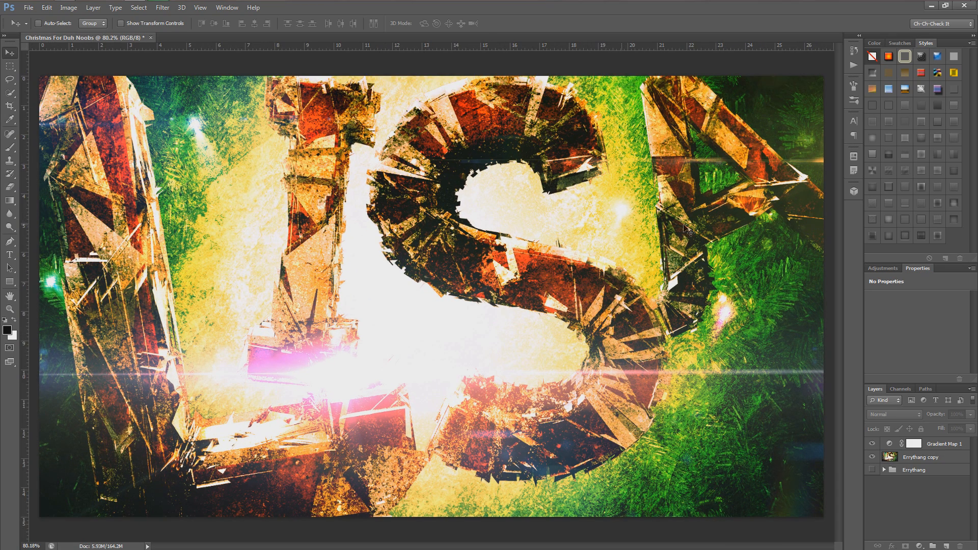